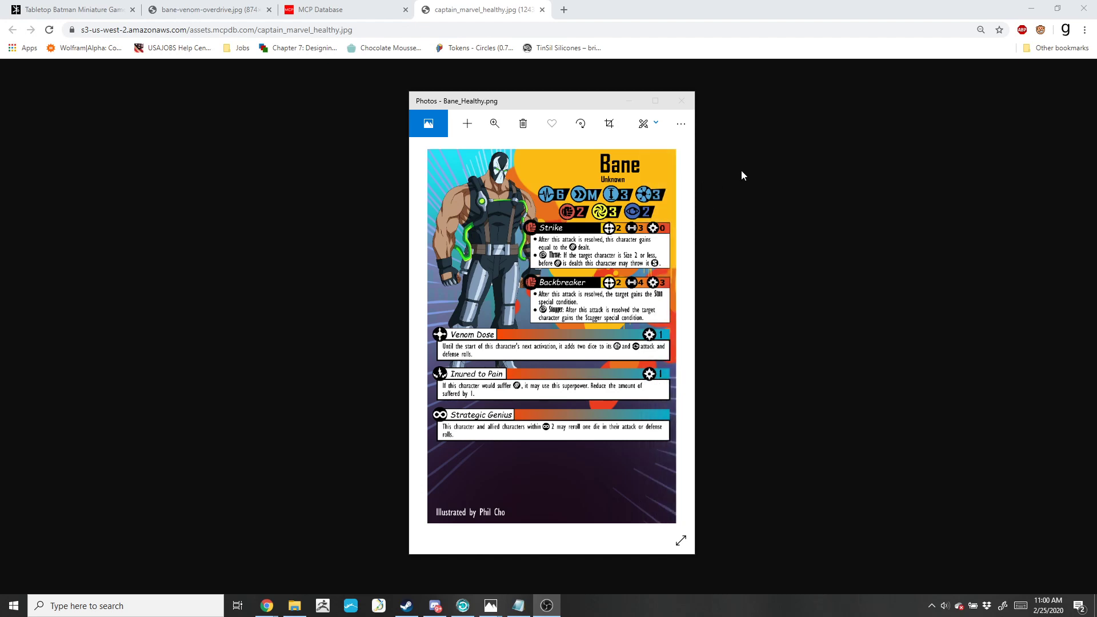
Move the Bane_Healthy.png photo window beside the Captain Marvel card so both are visible
left_click(578, 103)
left_click_drag(578, 99, 851, 82)
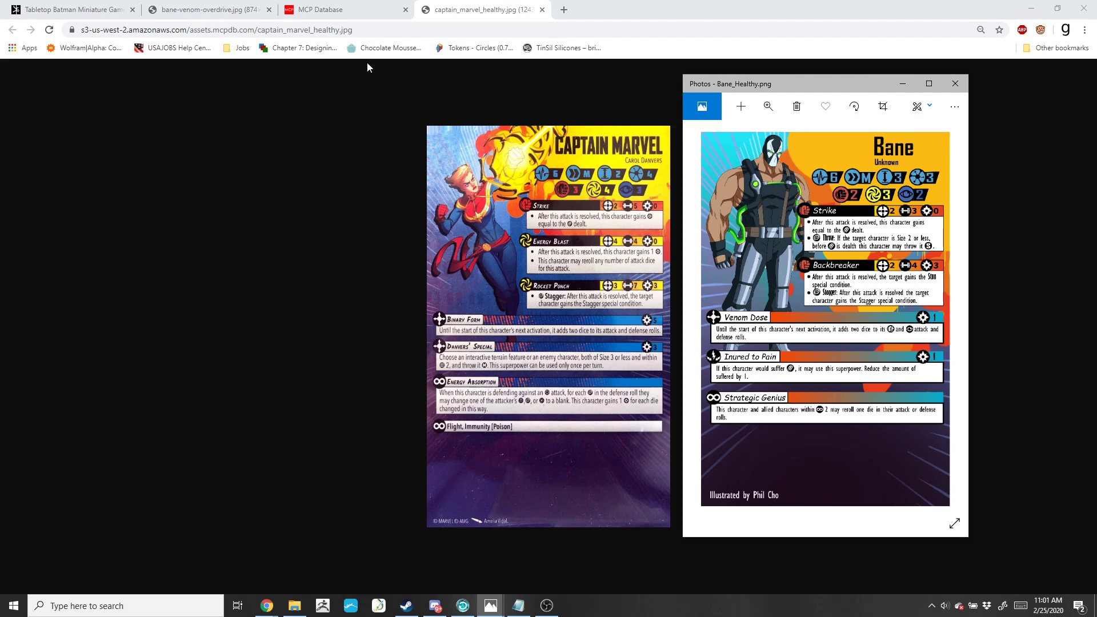
View Baron Zemo's card in the MCP Database character list, and close it when done
left_click(319, 9)
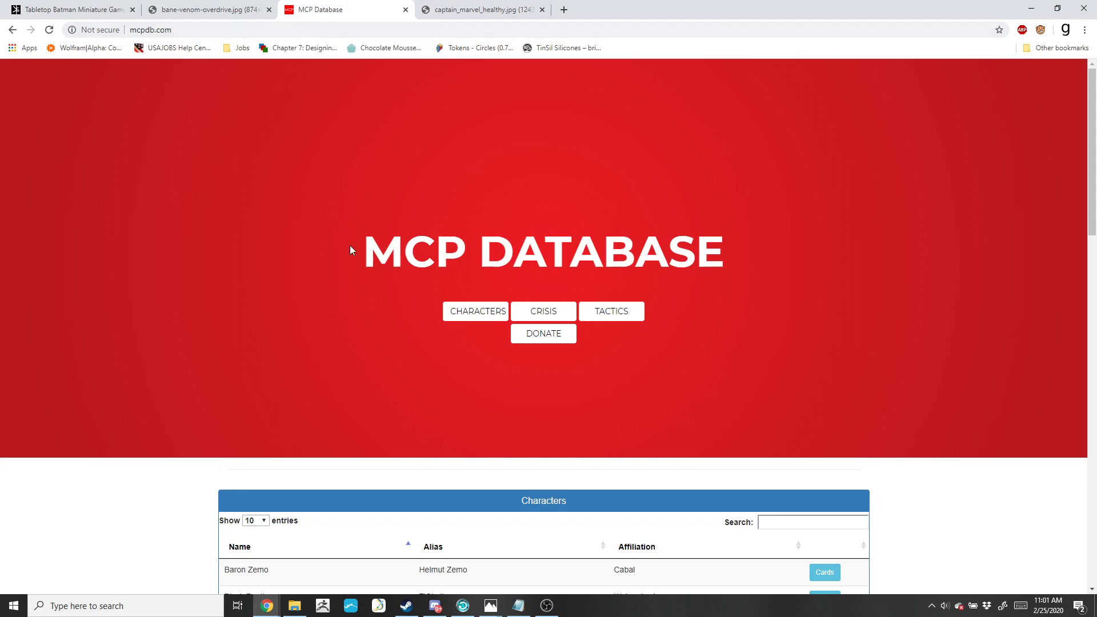
scroll(351, 254, "down", 6)
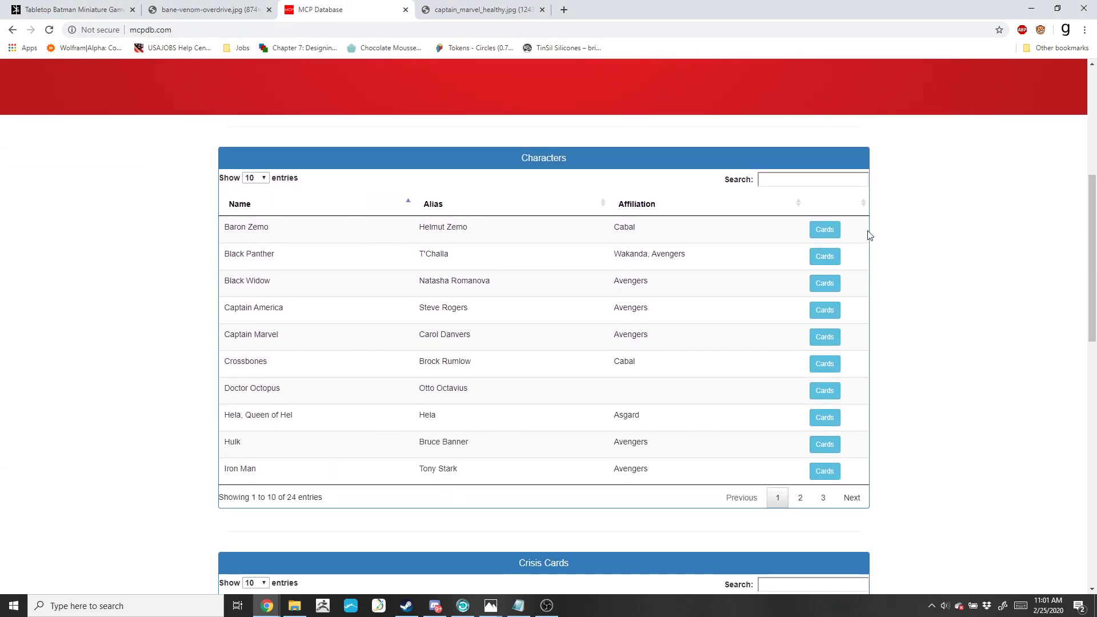
left_click(828, 229)
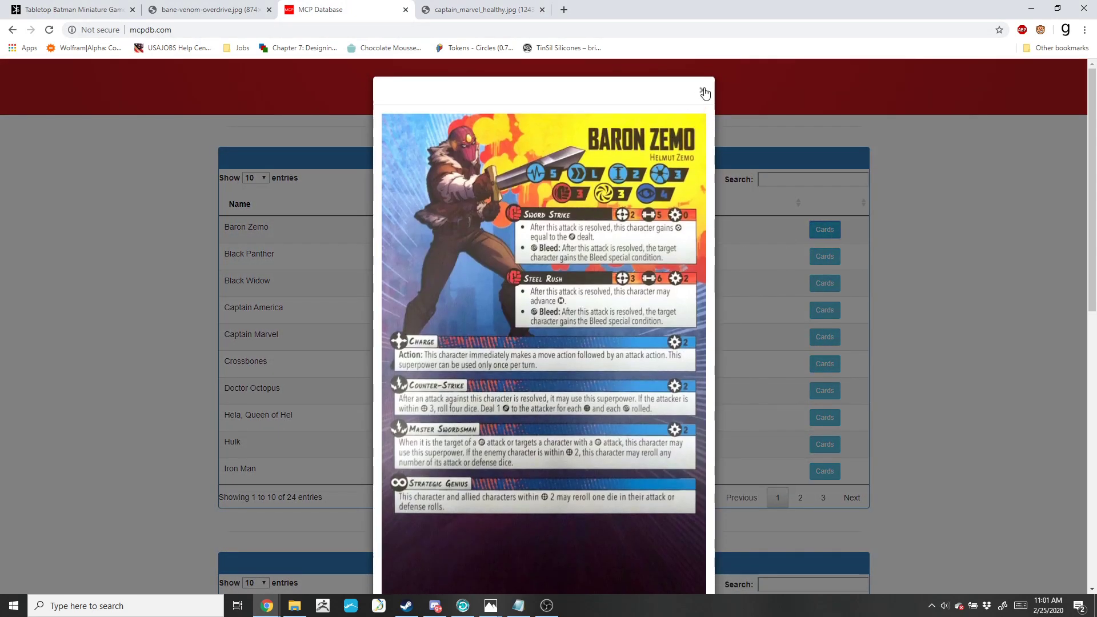
left_click(703, 92)
scroll(508, 291, "down", 1)
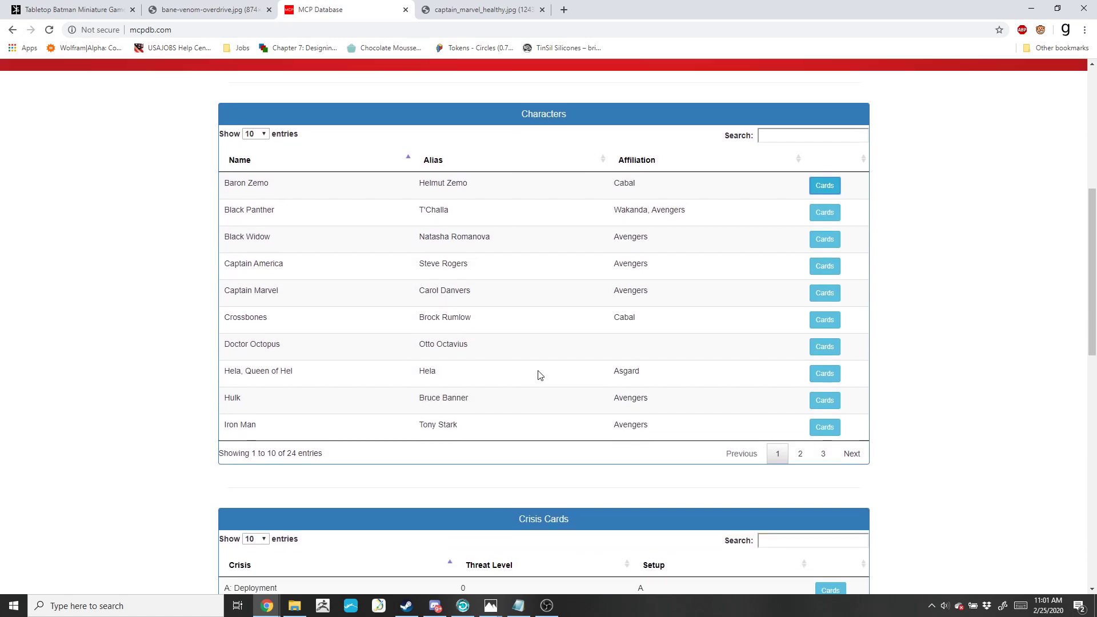
Look over the Captain Marvel card and the Bane miniature reference image, and preview the open Photos windows
left_click(488, 10)
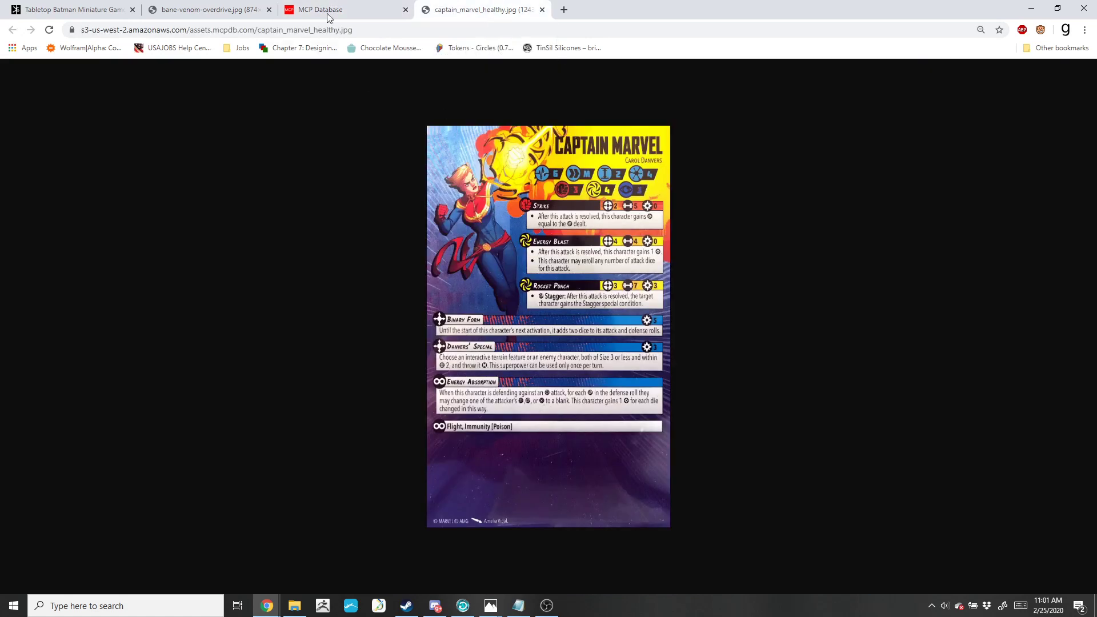
left_click(208, 12)
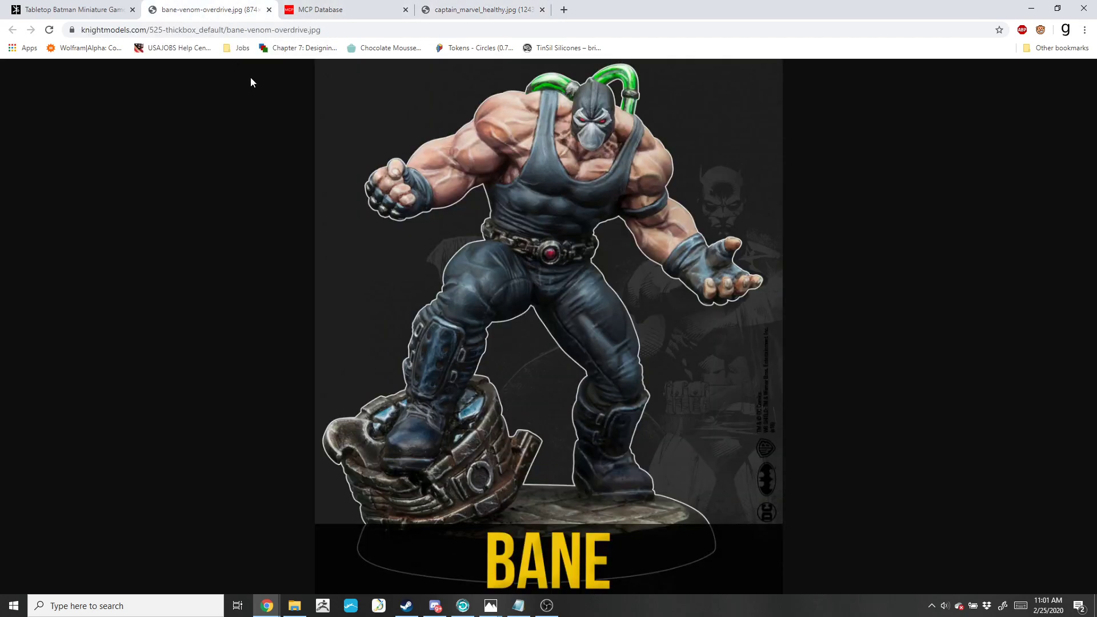
left_click(343, 10)
left_click(493, 13)
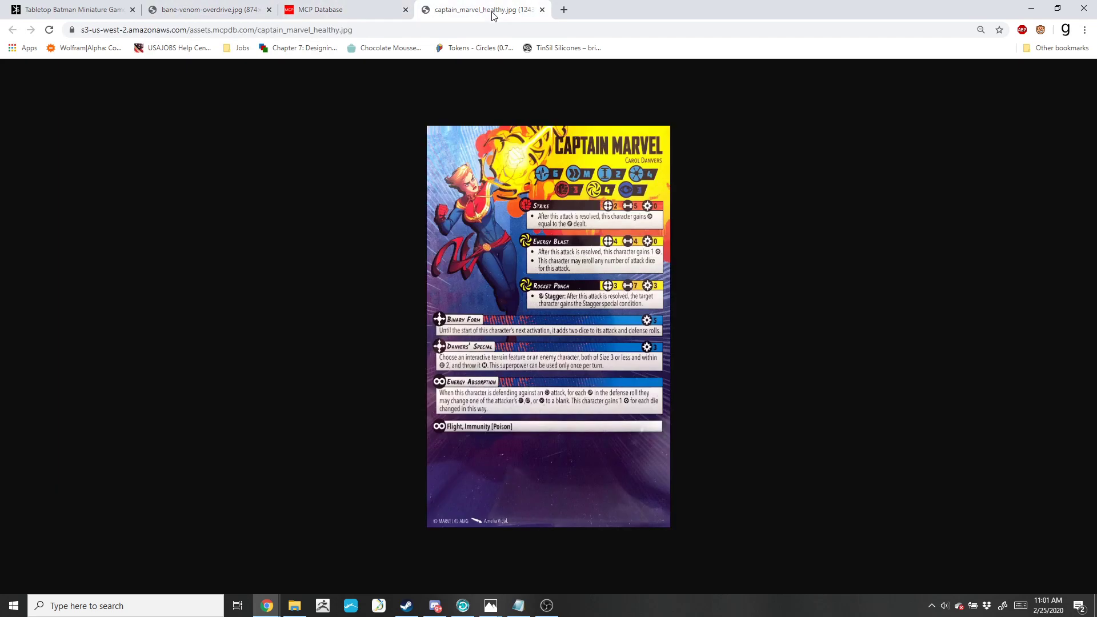
left_click(493, 608)
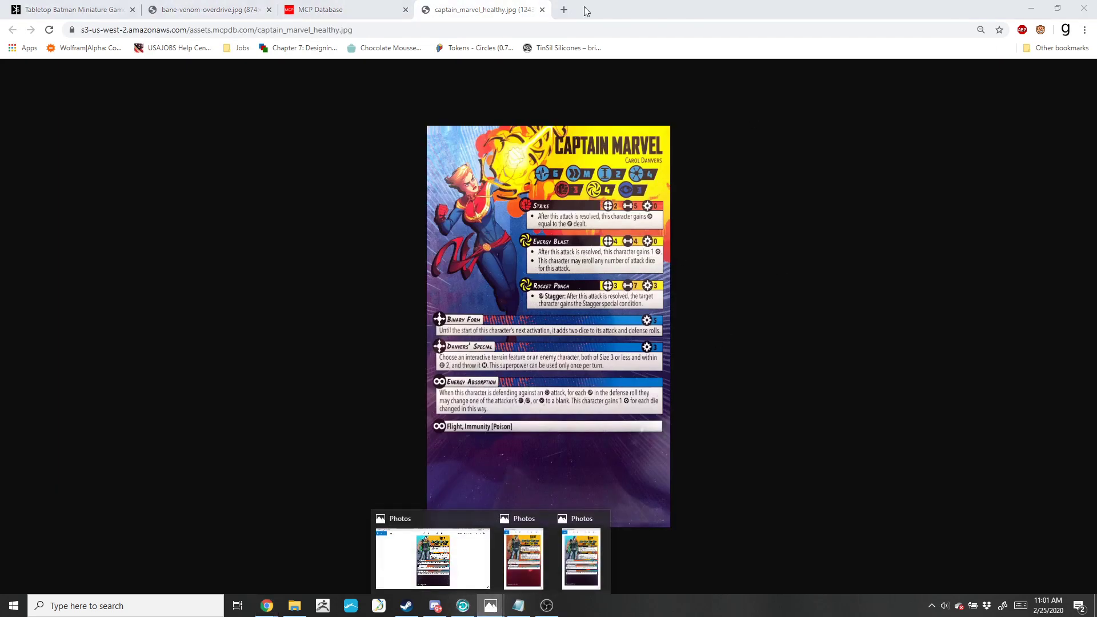
Search Google for inkscape in a new browser tab and open the official Inkscape website
left_click(564, 10)
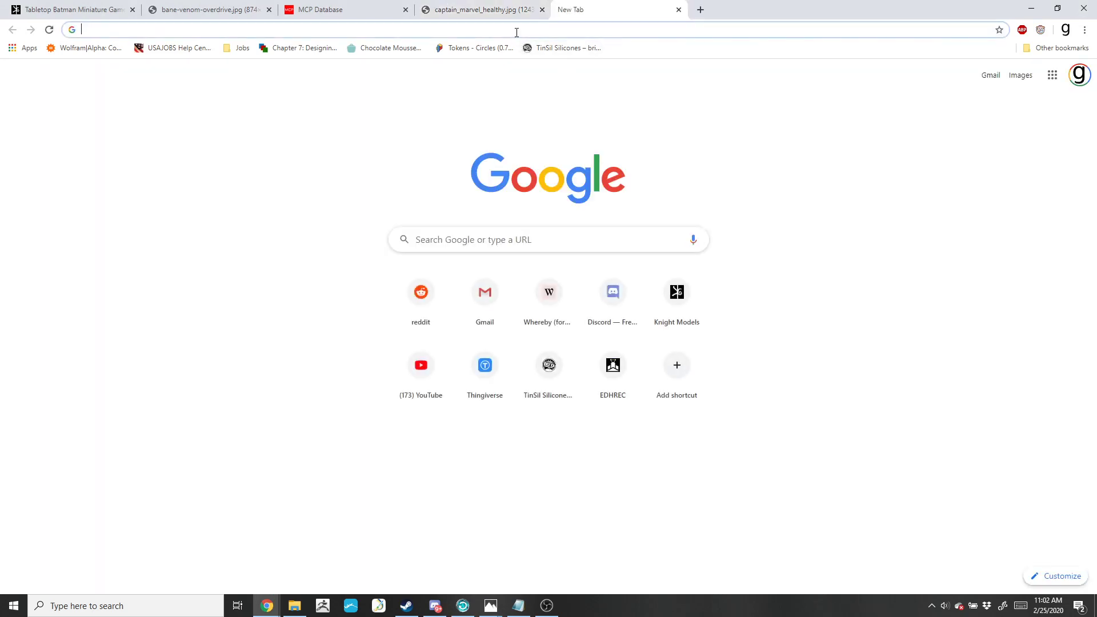
type("in")
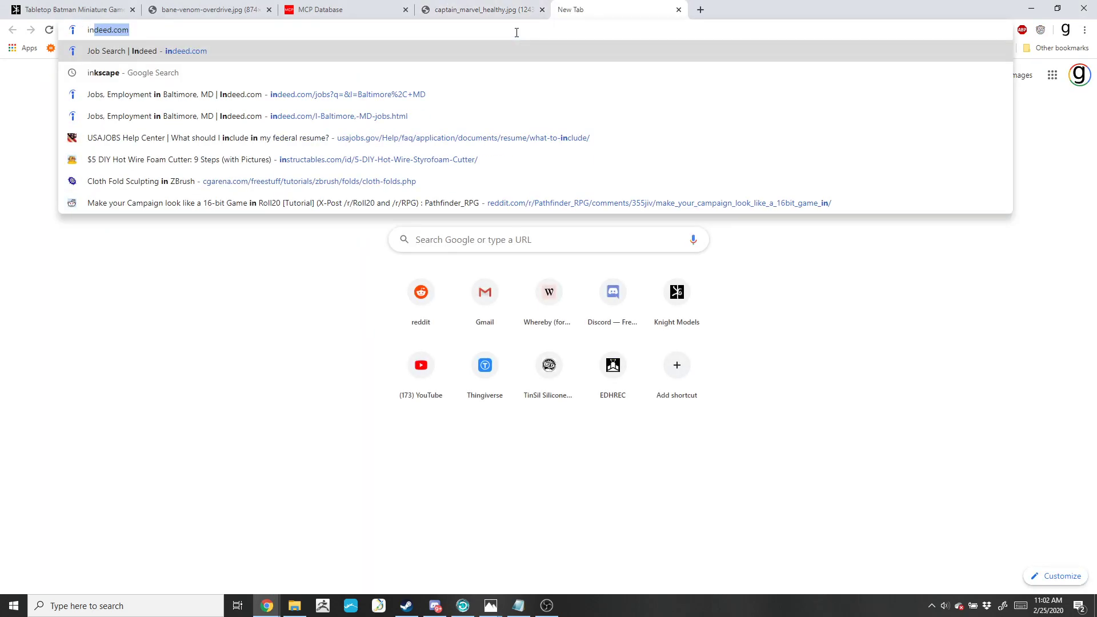
type("kscape")
key("Return")
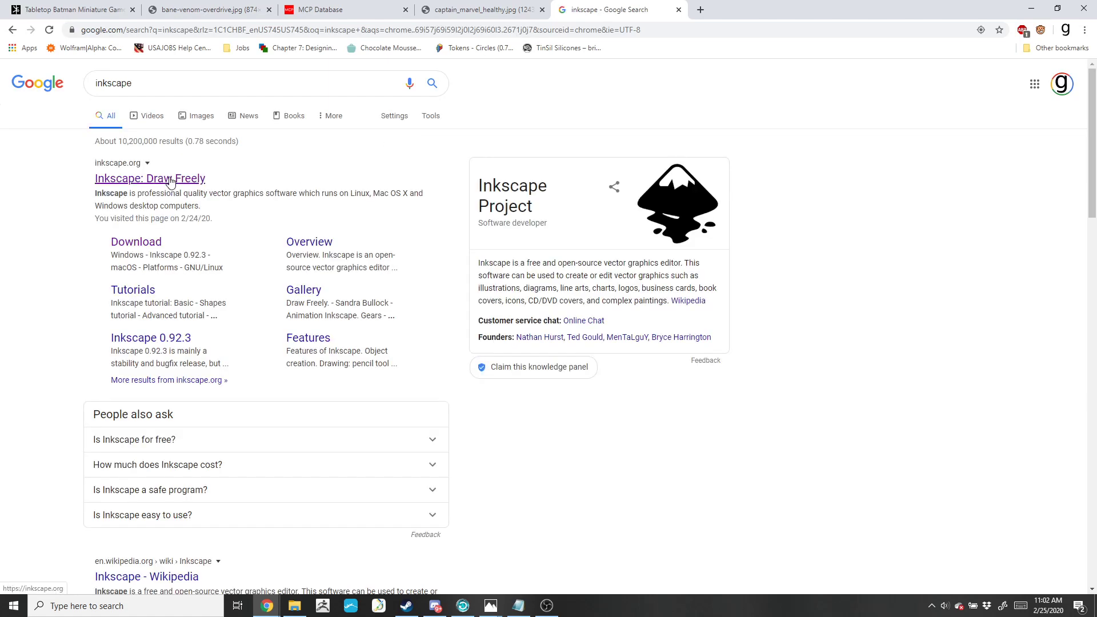
left_click(170, 181)
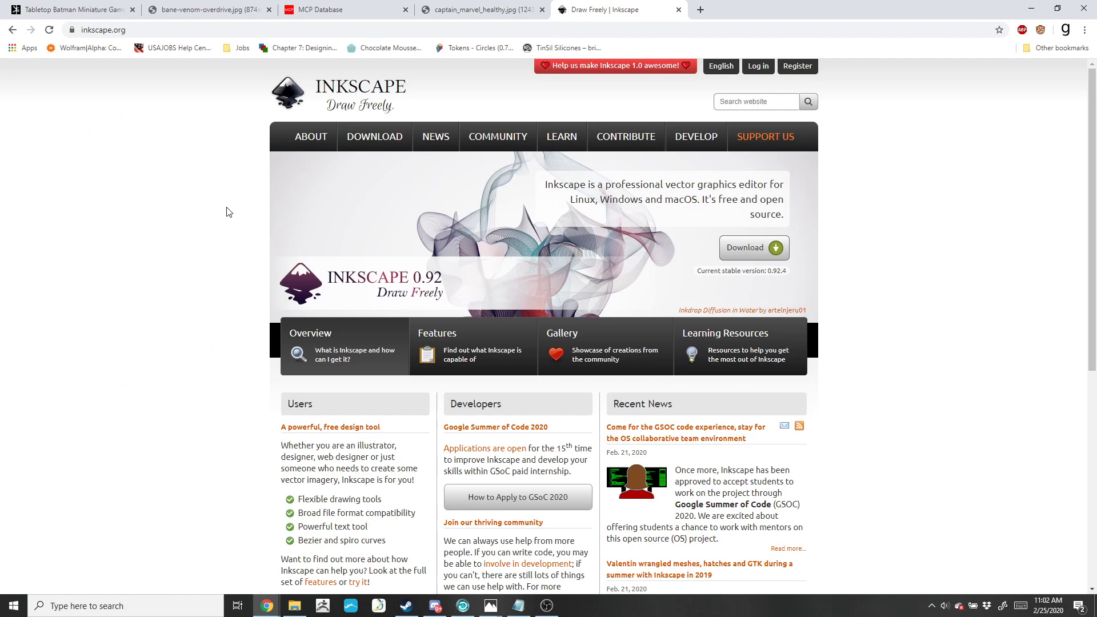
Open the download page for the current version of Inkscape
scroll(228, 225, "down", 3)
scroll(228, 225, "up", 3)
mouse_move(374, 143)
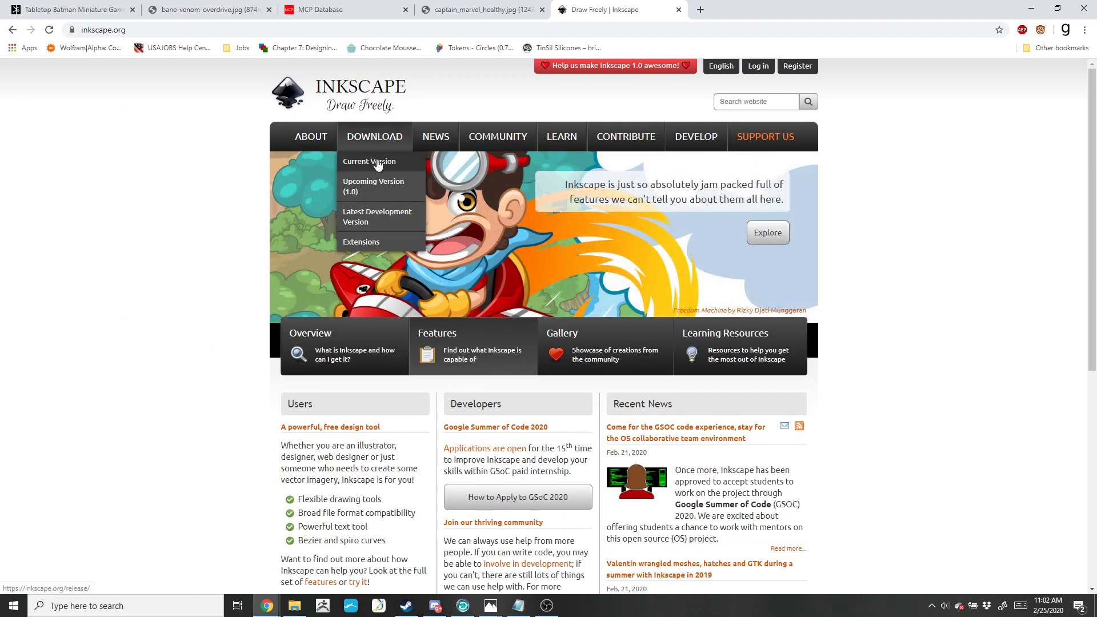
left_click(377, 163)
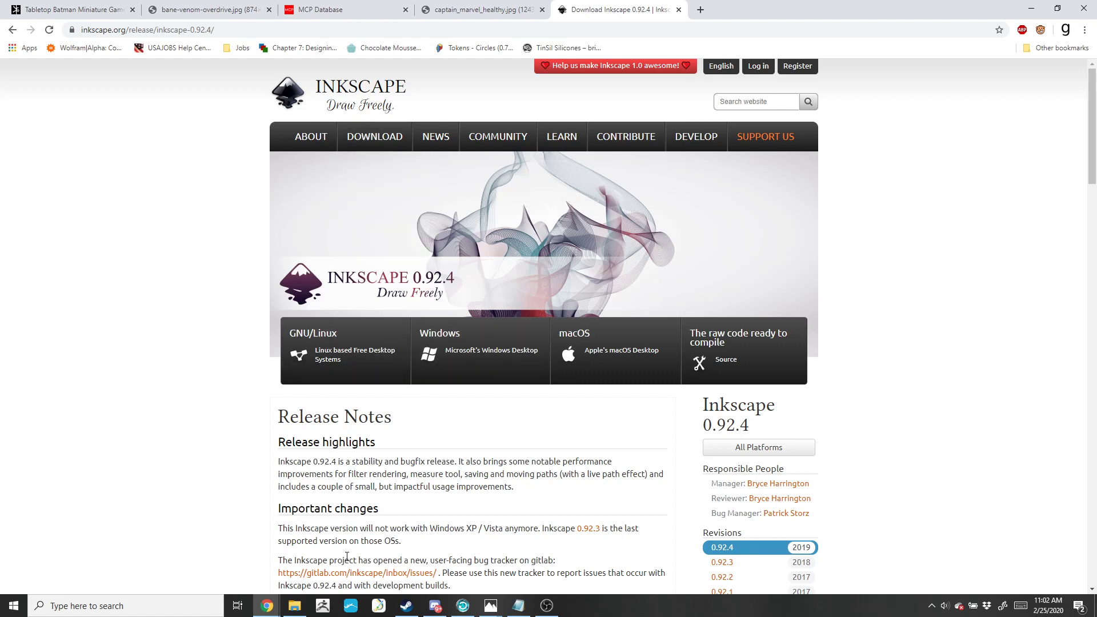
Launch Inkscape and open the recent file CharacterTemplate.svg
left_click(14, 606)
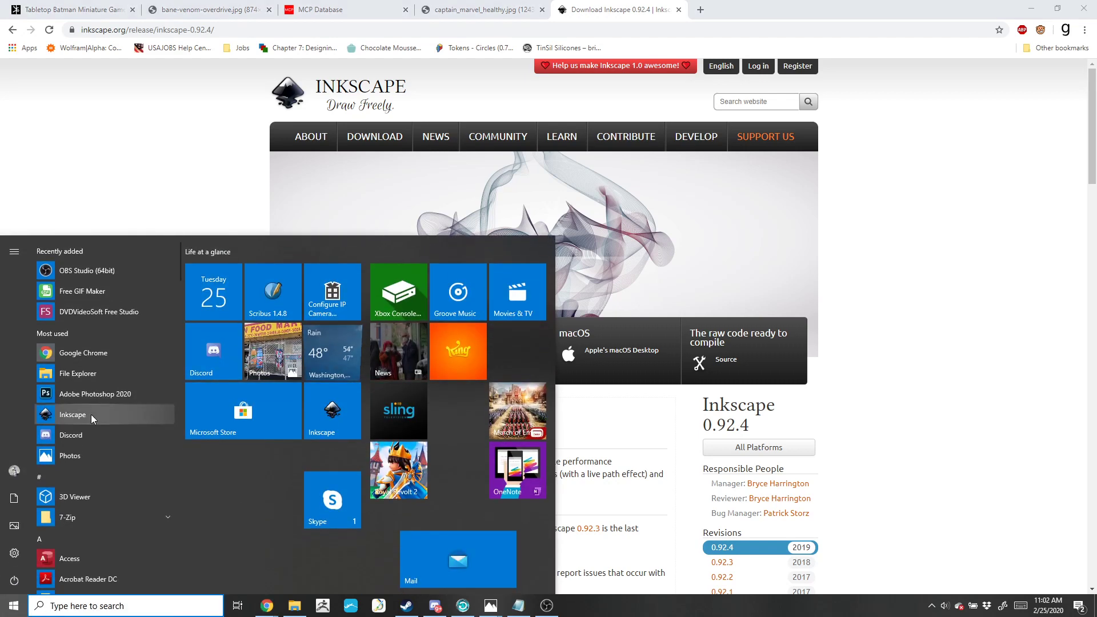
left_click(91, 416)
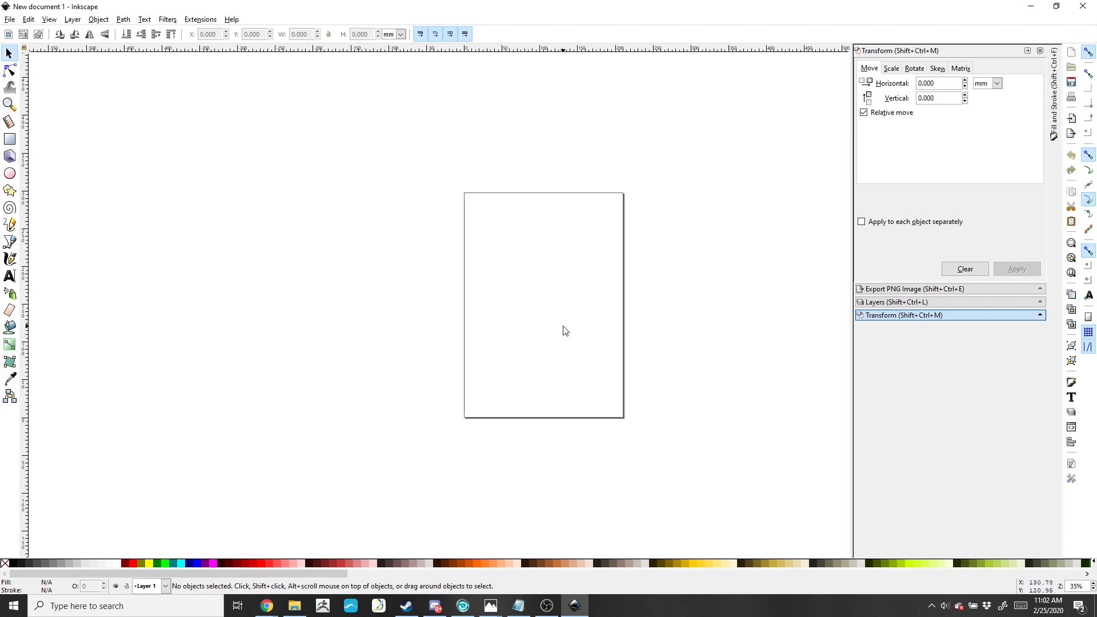
scroll(563, 330, "up", 1, "ctrl")
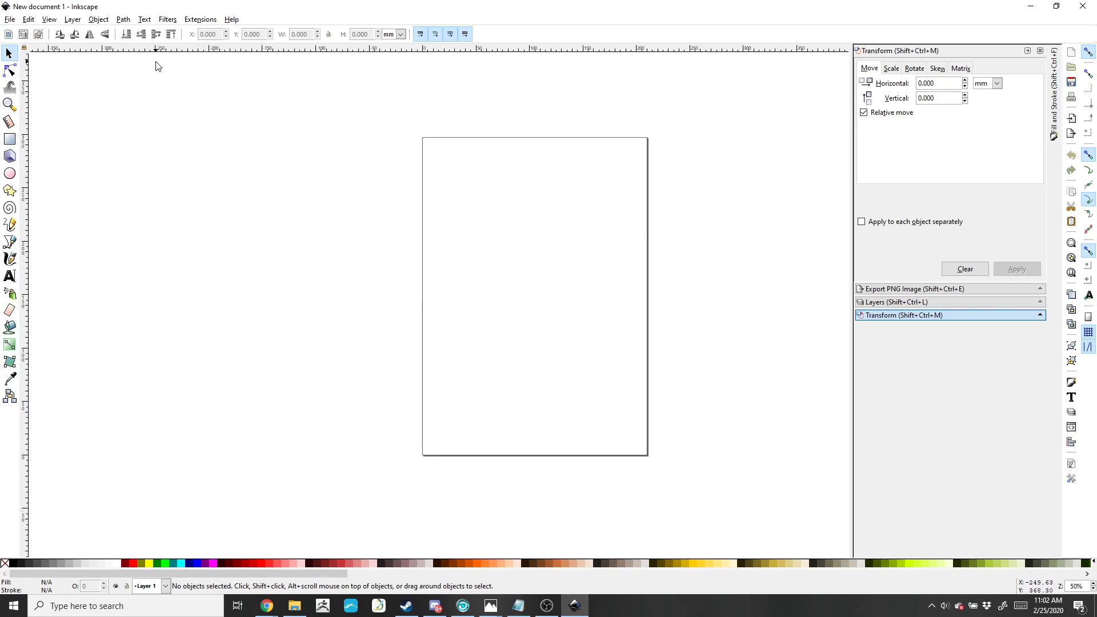
left_click(10, 19)
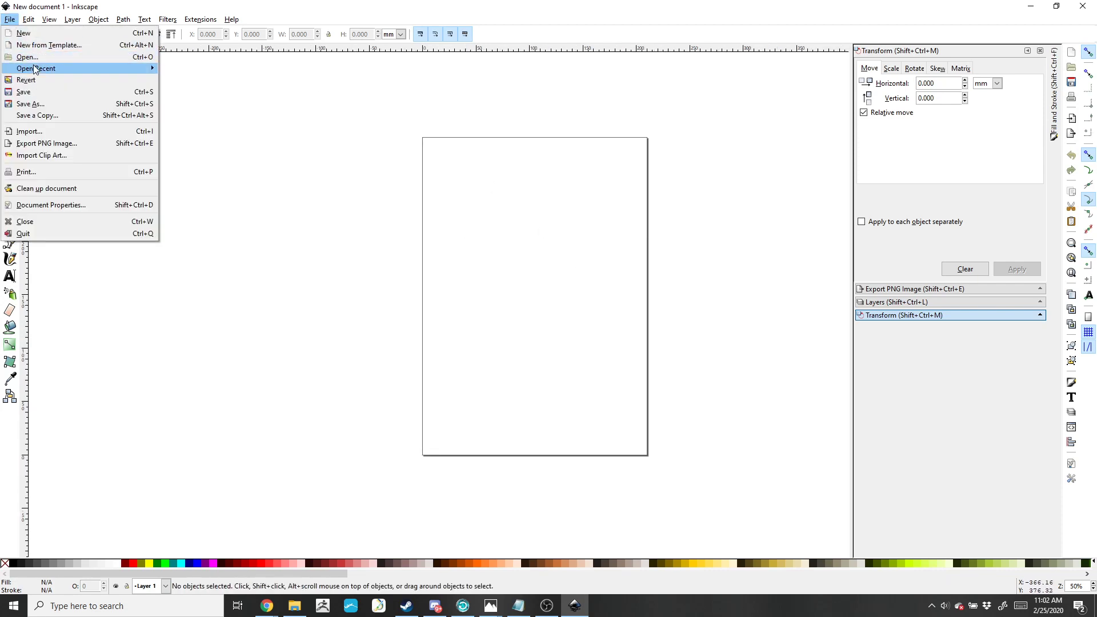
mouse_move(39, 73)
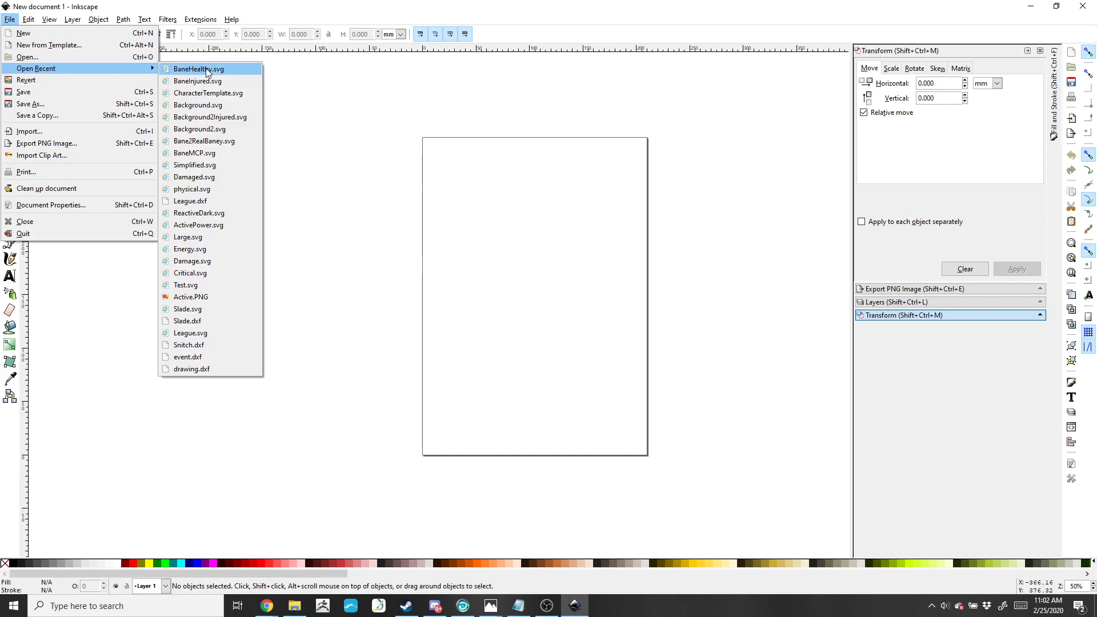
left_click(218, 94)
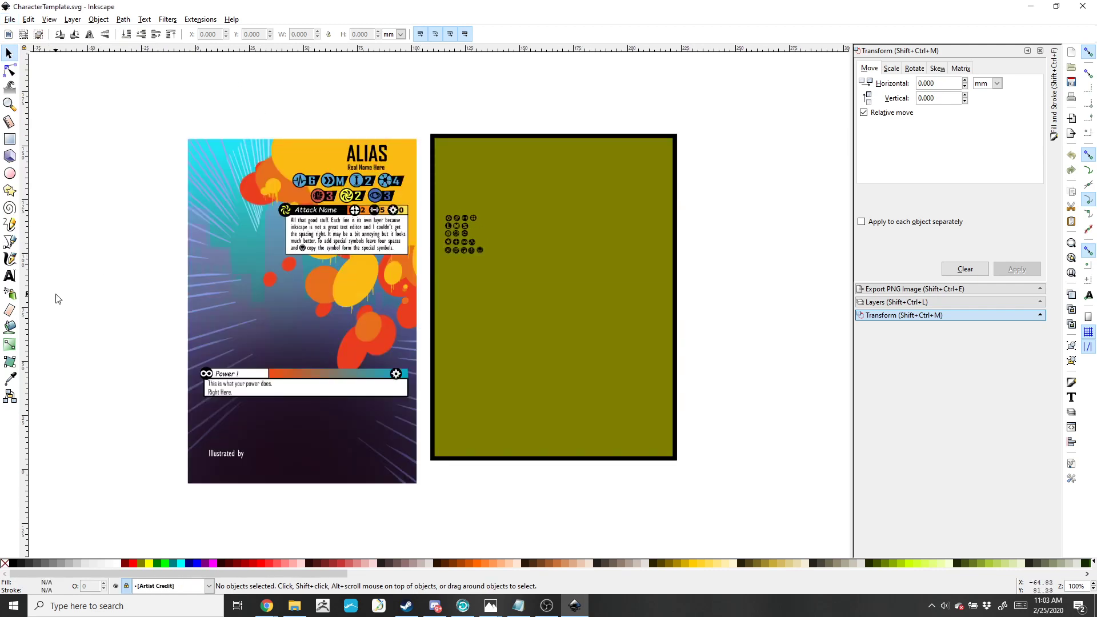
Show the list of layers for the character template
left_click_drag(56, 294, 153, 342)
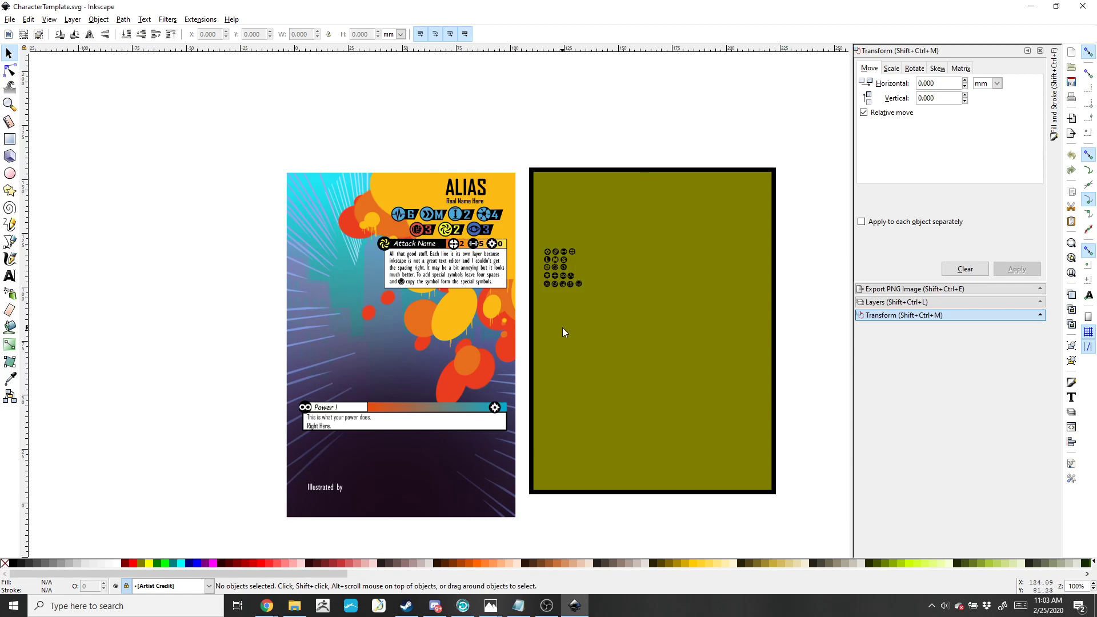
left_click(906, 302)
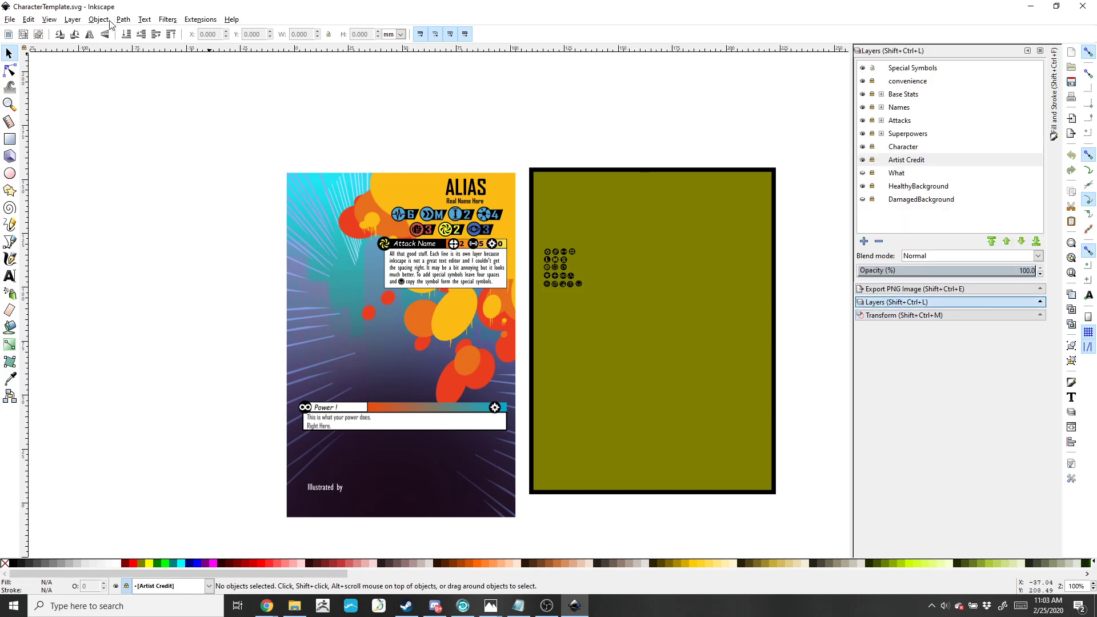
left_click(72, 20)
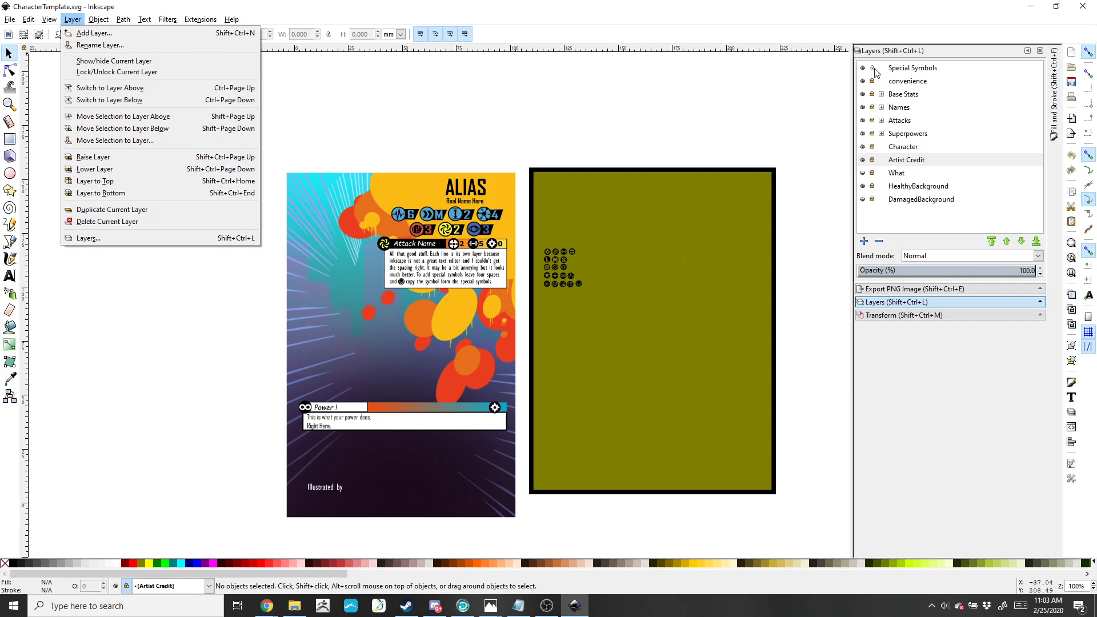
left_click(841, 83)
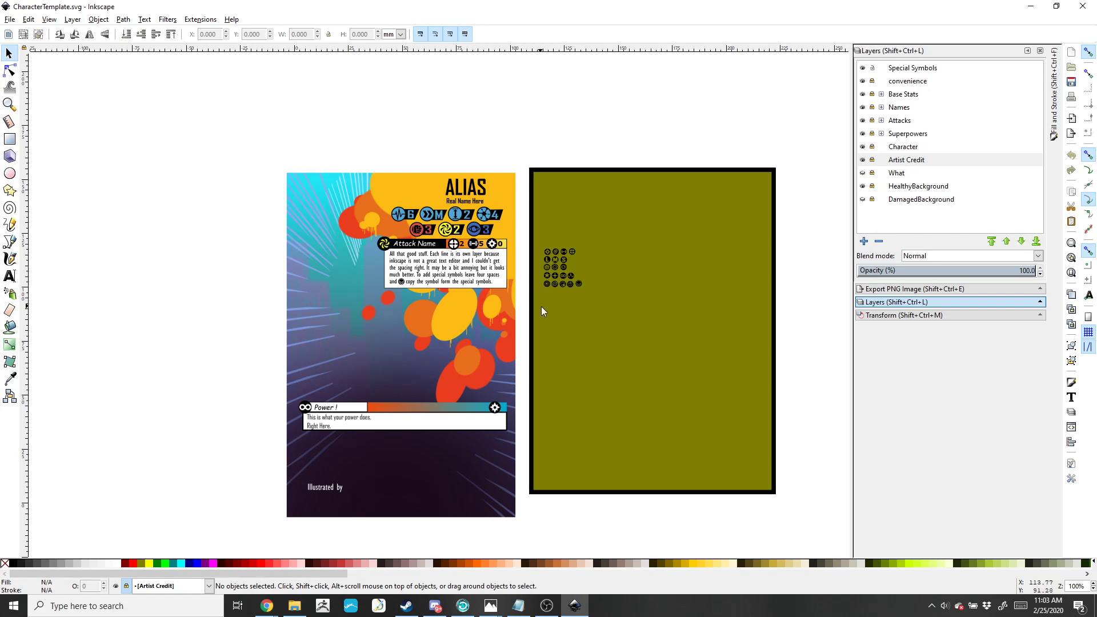
Move the gear symbol on the olive board slightly up and left of its row of special symbols
scroll(550, 302, "up", 3)
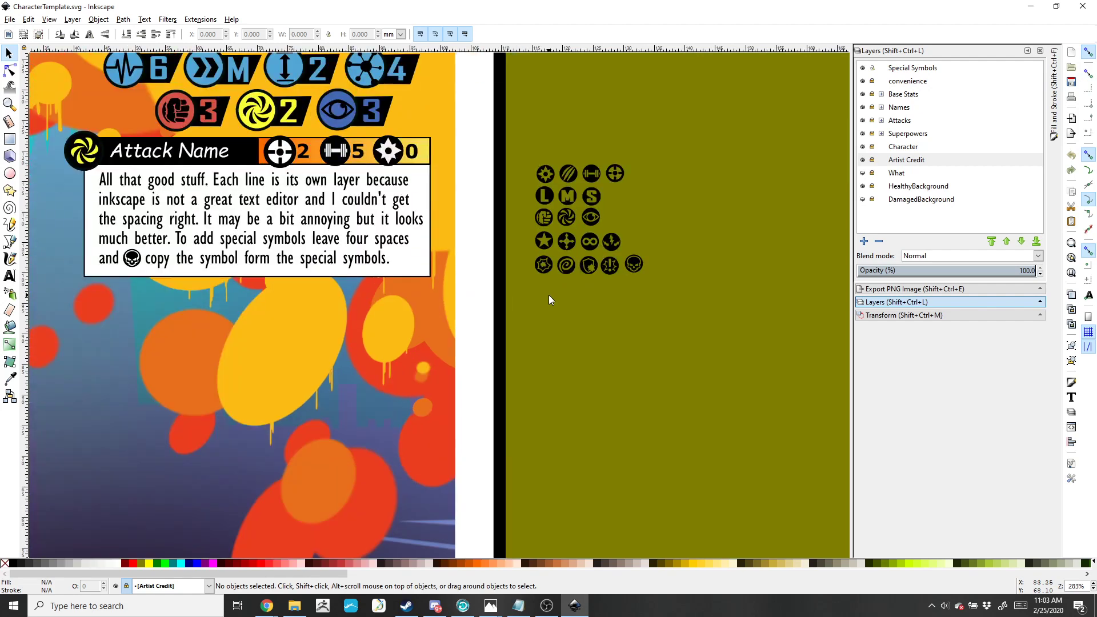
left_click(550, 177)
mouse_move(551, 179)
left_mouse_down()
mouse_move(546, 167)
mouse_move(441, 248)
mouse_move(402, 259)
mouse_move(480, 234)
mouse_move(539, 167)
left_mouse_up()
left_click(540, 167)
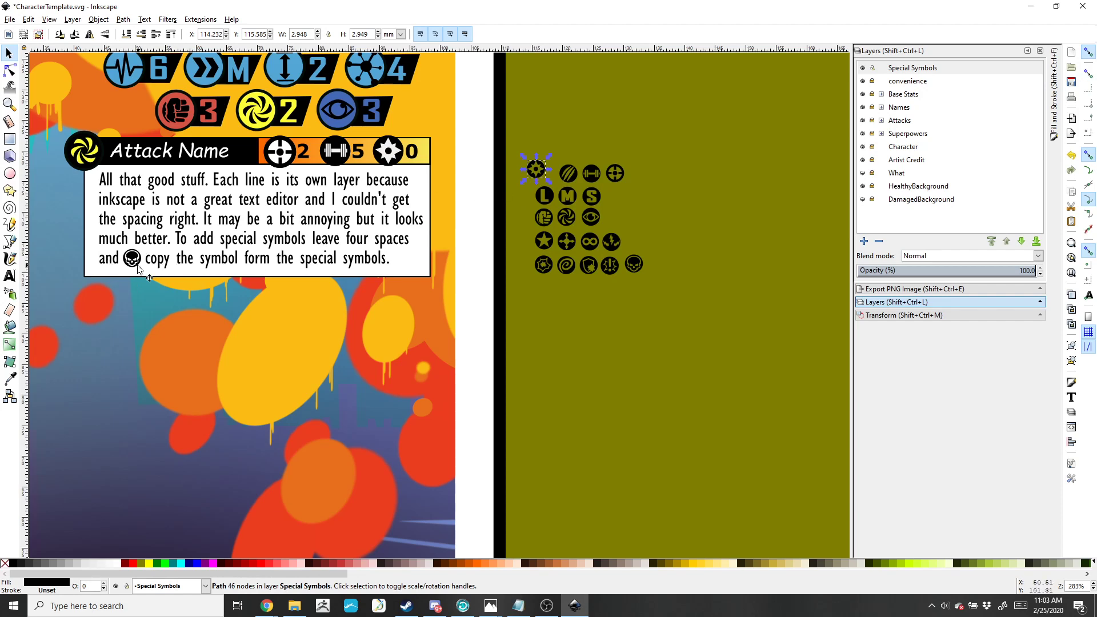
Make Character the current layer and unlock it for editing
scroll(292, 311, "up", 1)
scroll(291, 310, "up", 2)
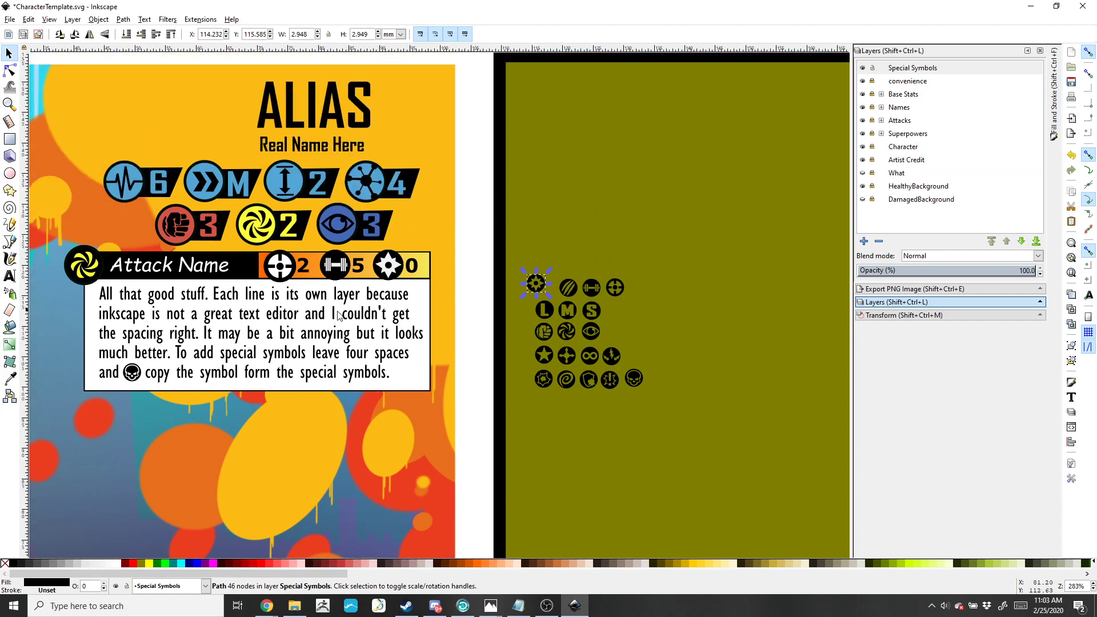
scroll(387, 227, "up", 3, "ctrl")
scroll(388, 227, "down", 5, "ctrl")
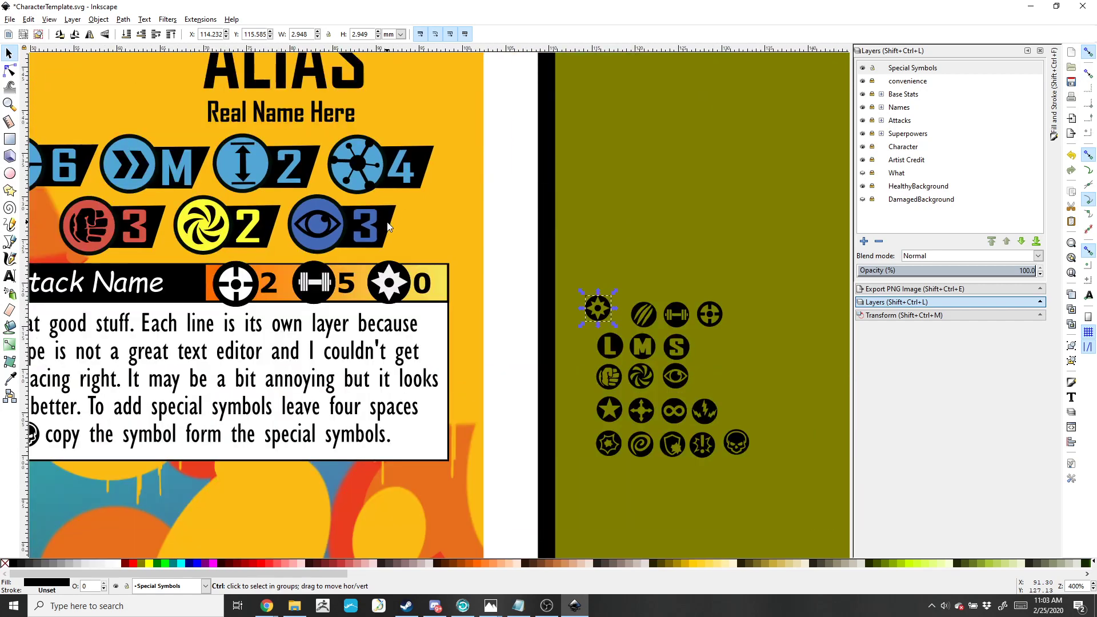
left_click_drag(90, 235, 99, 236)
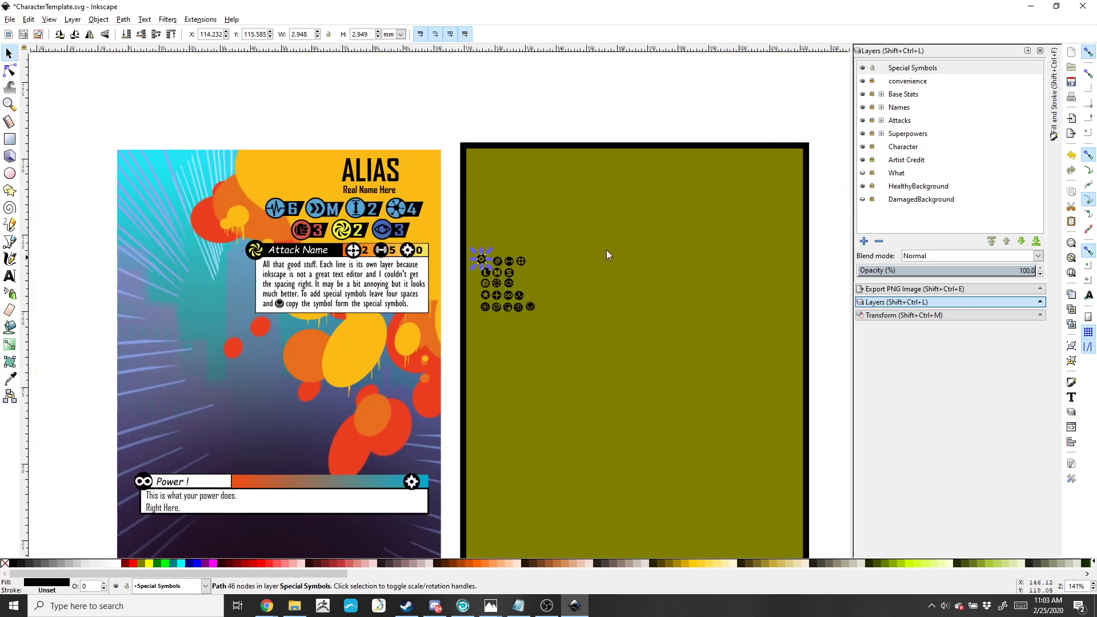
left_click(909, 147)
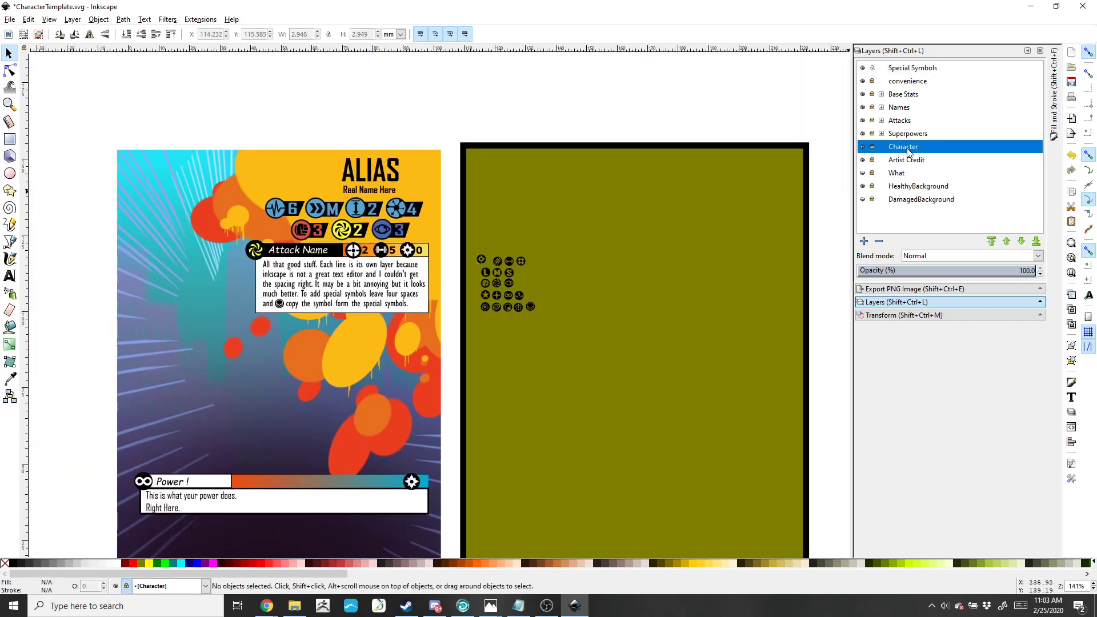
scroll(423, 373, "down", 1)
scroll(423, 371, "down", 3)
scroll(423, 371, "up", 2)
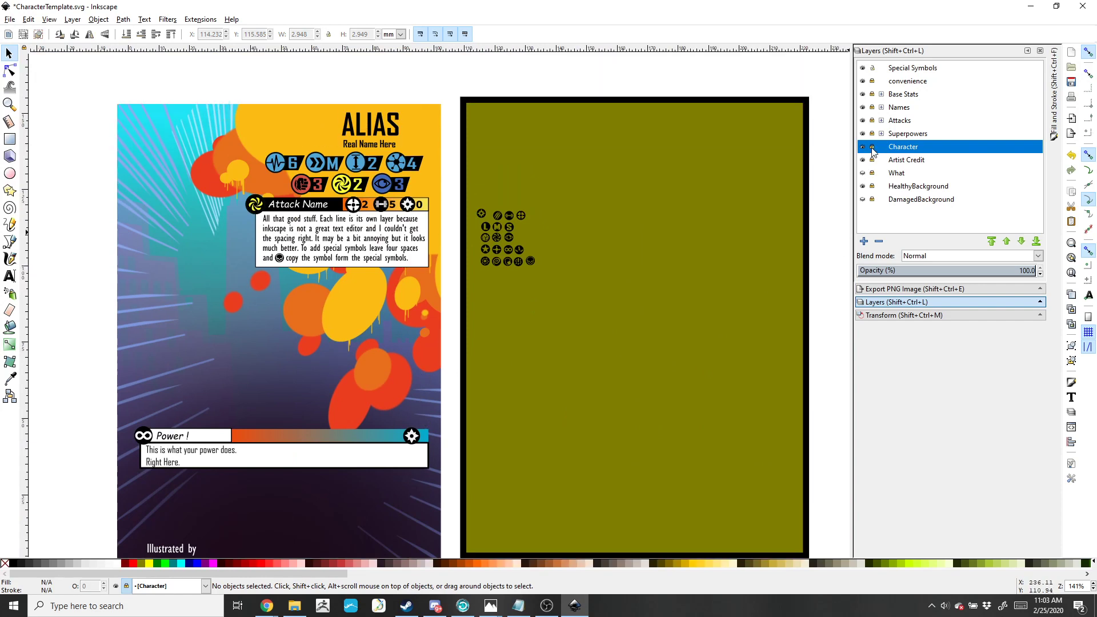
left_click(872, 147)
Import the Bane PNG image from the Downloads folder as an embedded picture and move it over the card
left_click(10, 20)
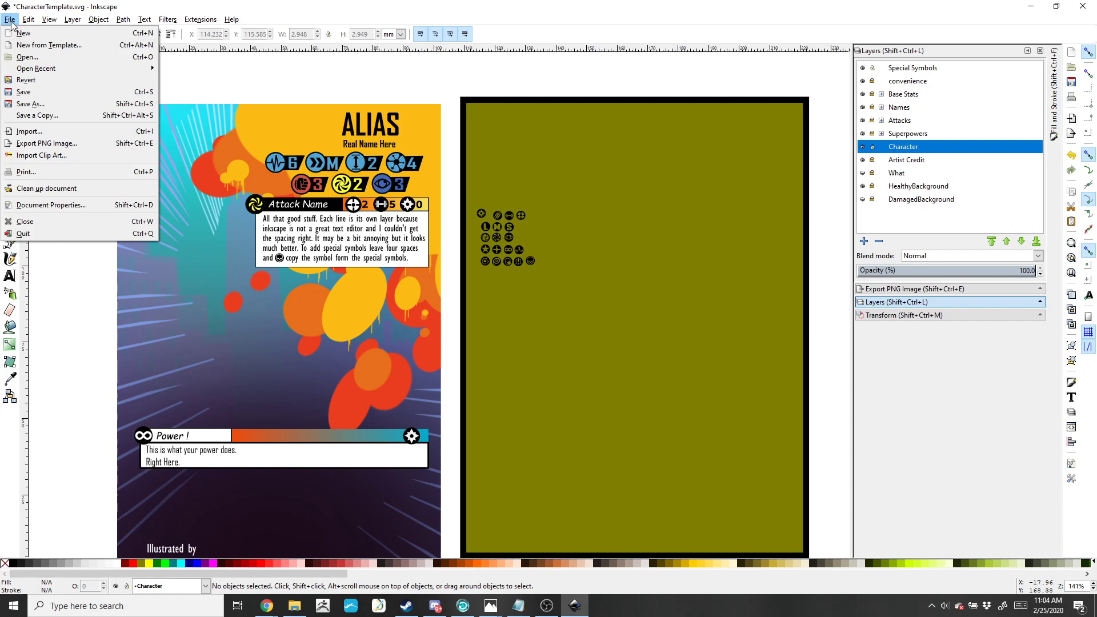
left_click(39, 132)
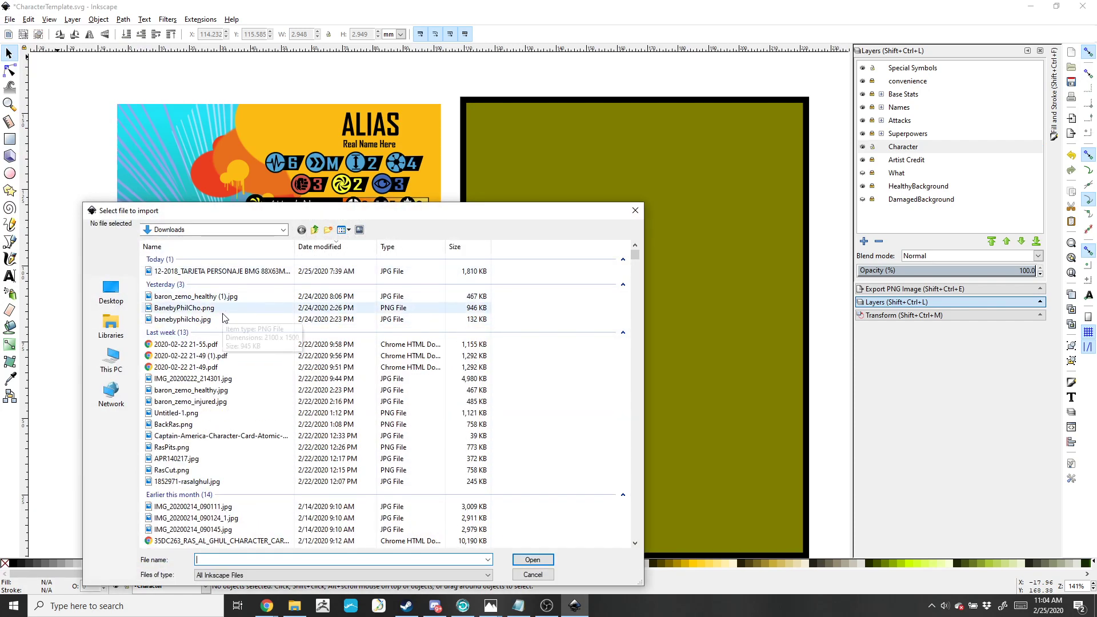
left_click(222, 310)
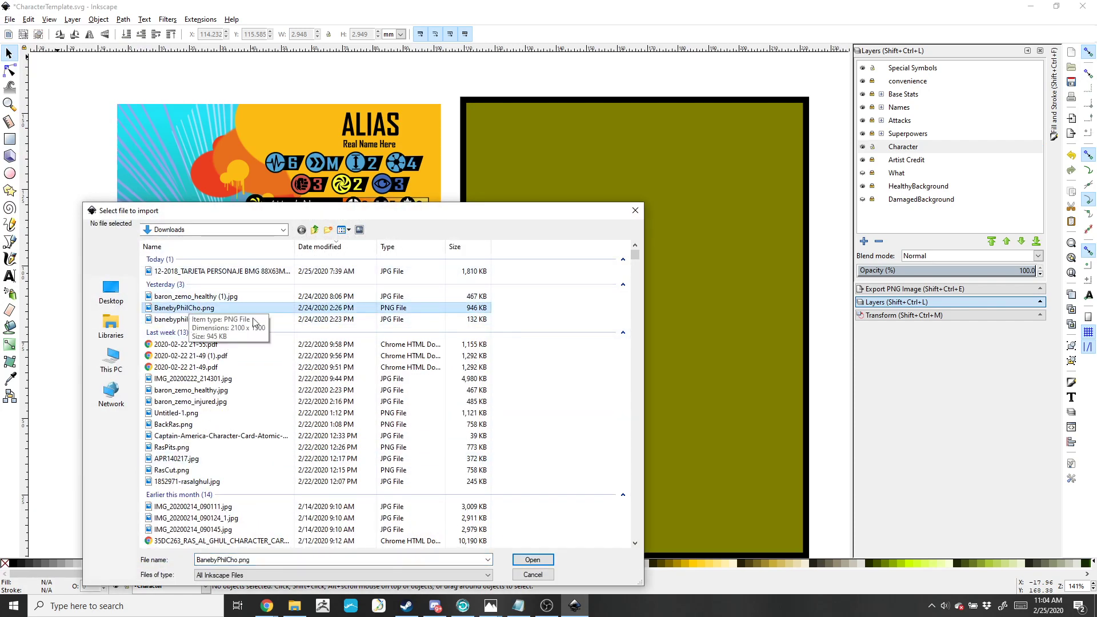
left_click(532, 560)
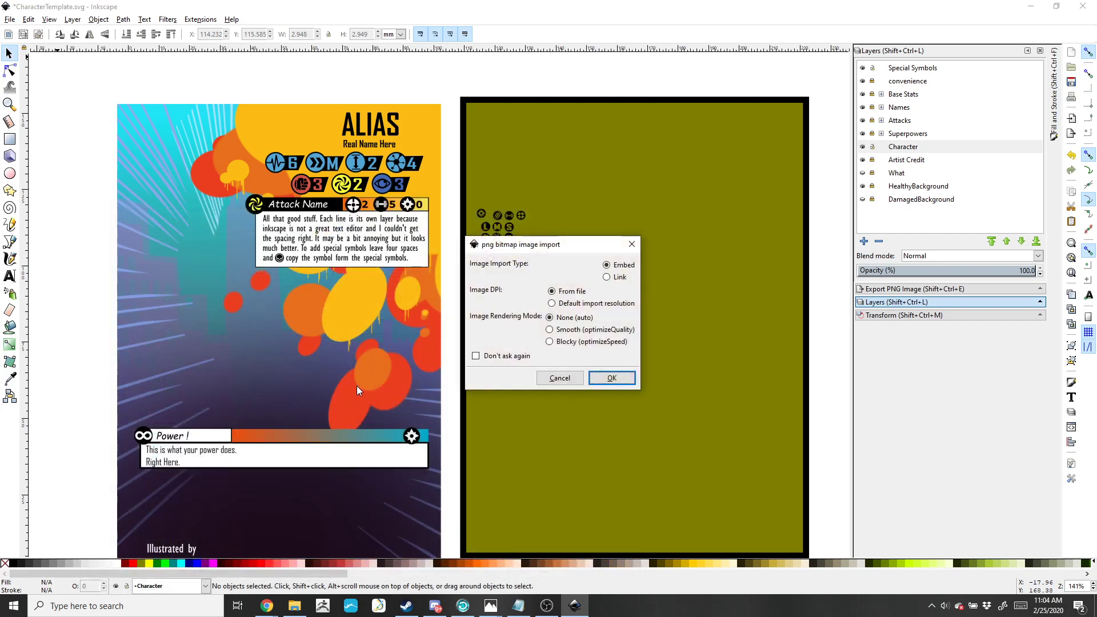
left_click(612, 378)
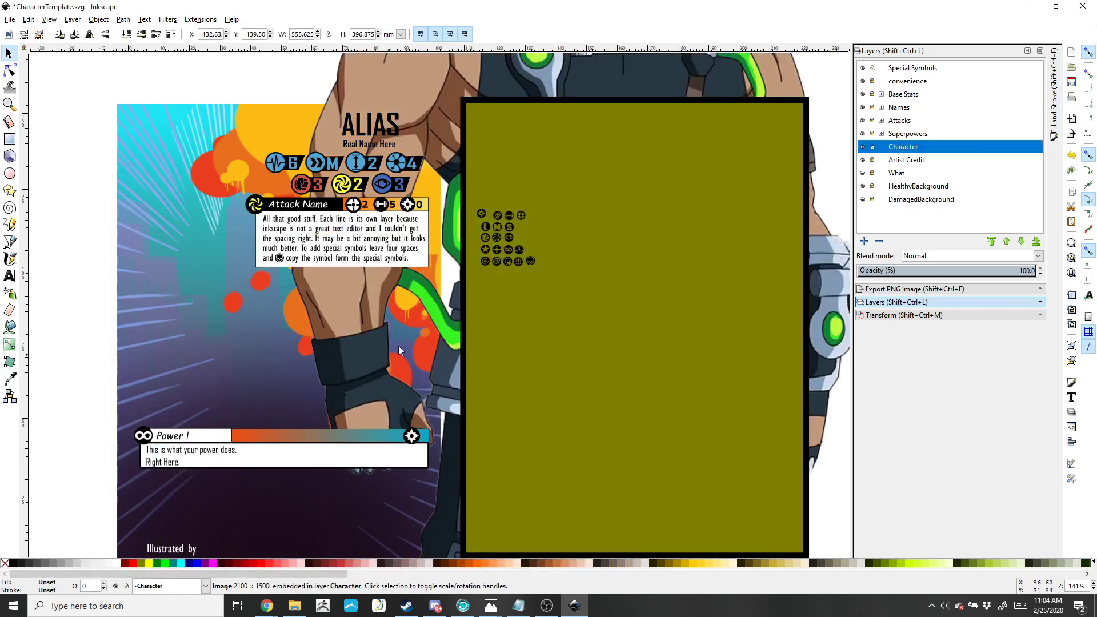
left_click_drag(454, 80, 159, 263)
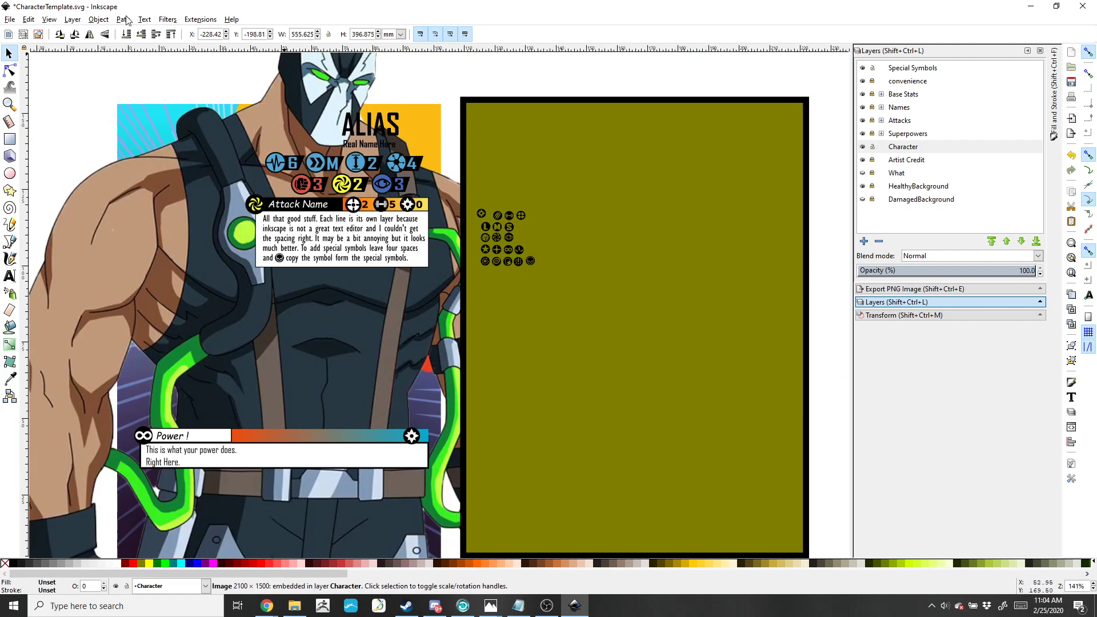
Scale the Bane image proportionally to 95% in width and height
left_click(99, 19)
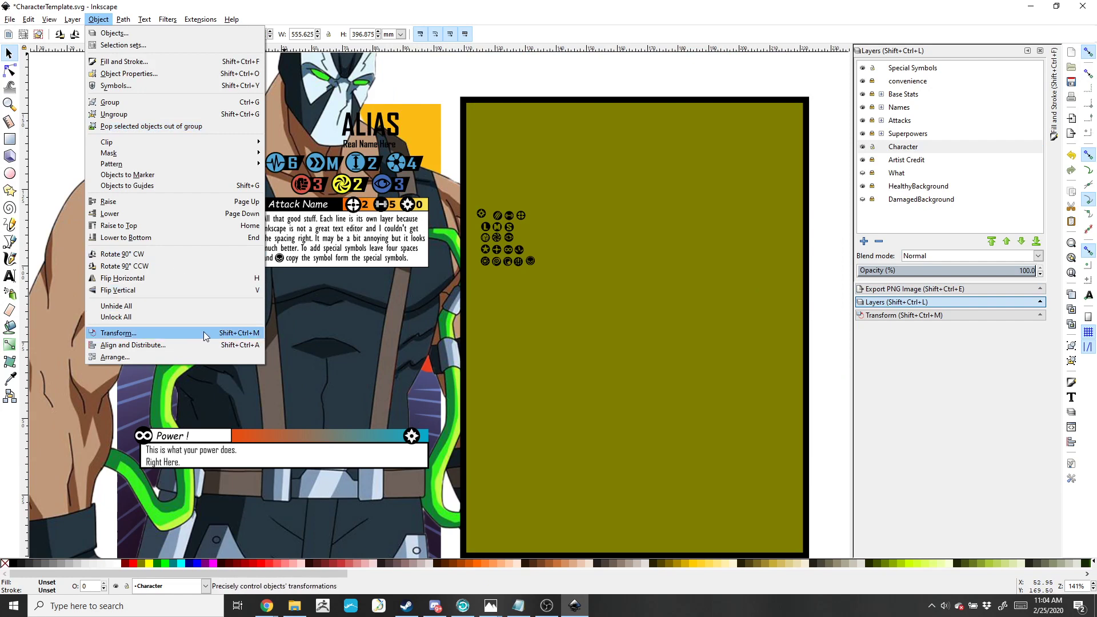
left_click(959, 315)
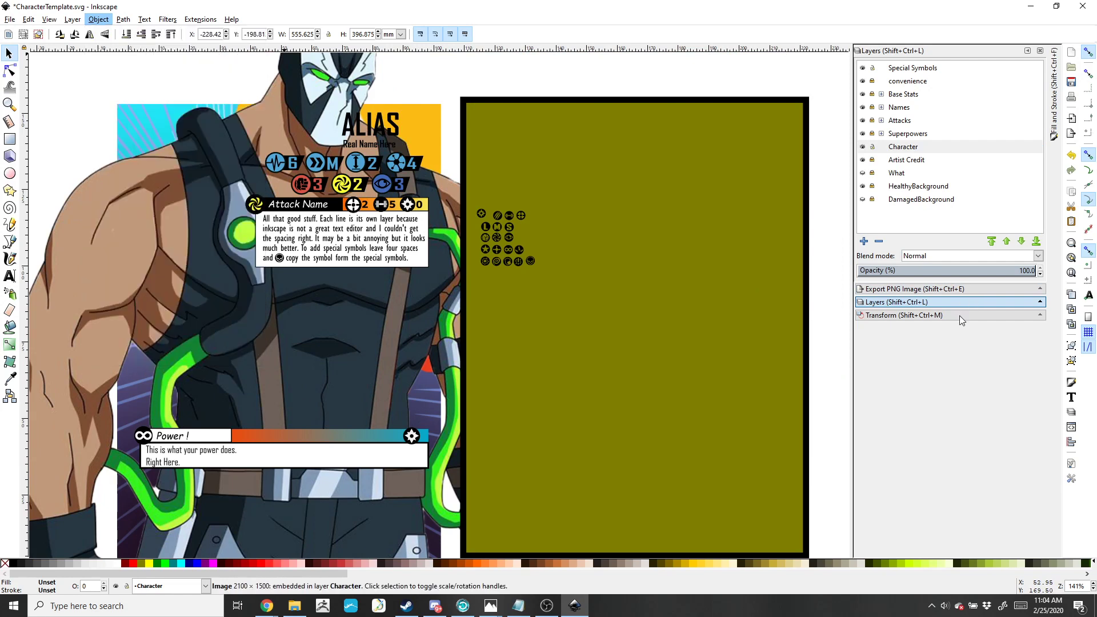
left_click(960, 315)
left_click(895, 69)
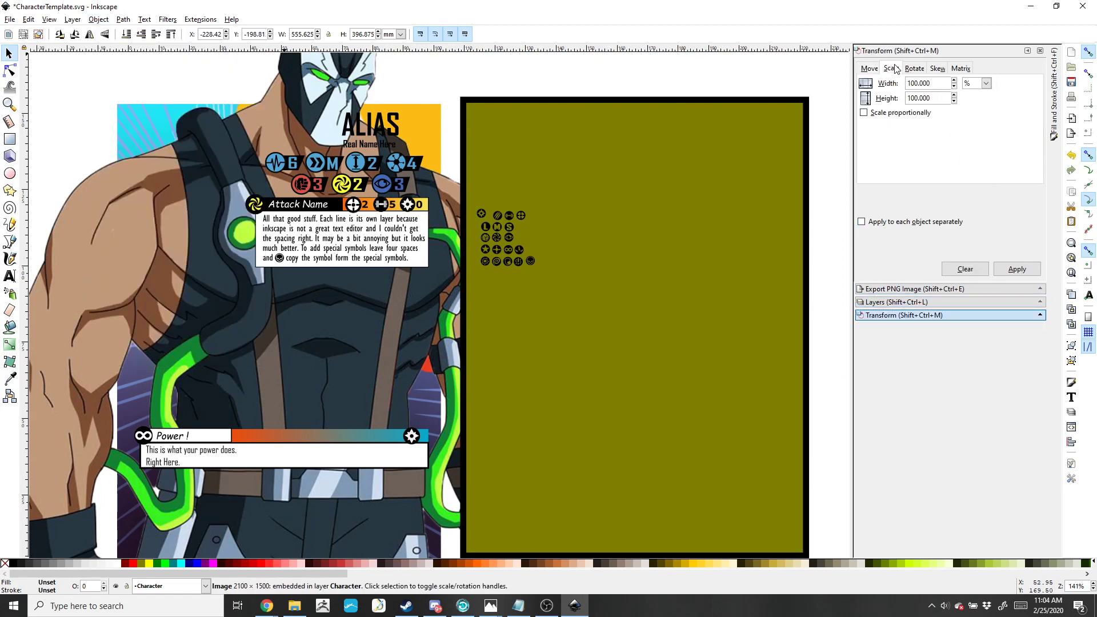
double_click(941, 85)
type("95")
key("Tab")
type("95")
key("Tab")
left_click(1018, 269)
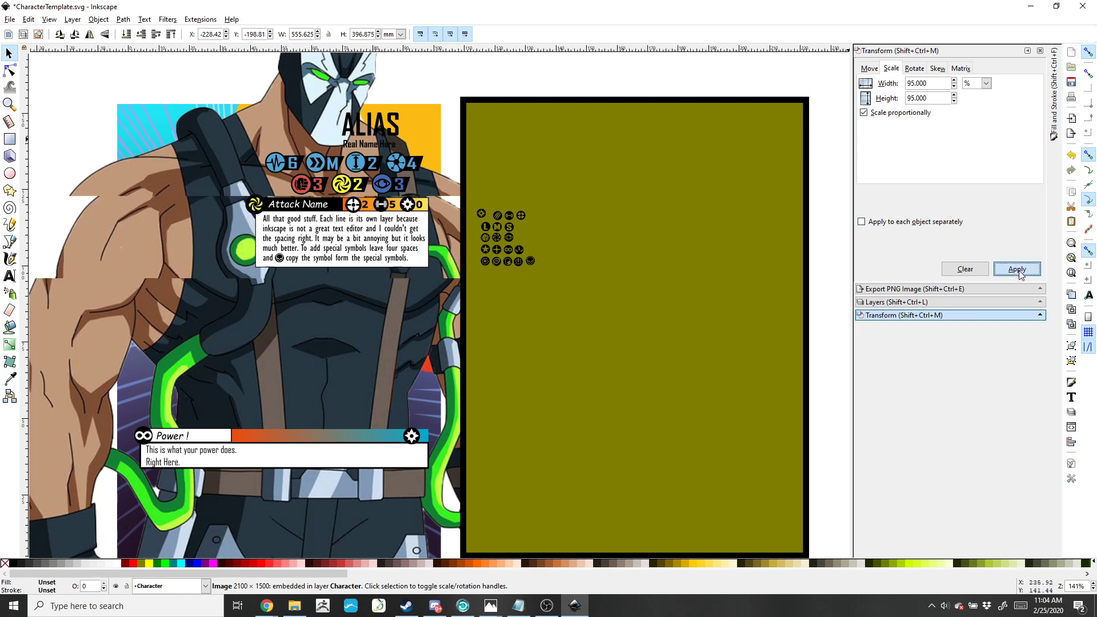
Keep shrinking the Bane image in 95% steps to about 232 mm wide and move it to the card's upper left area
double_click(1018, 269)
left_click(1017, 269)
double_click(1017, 269)
left_click(1017, 268)
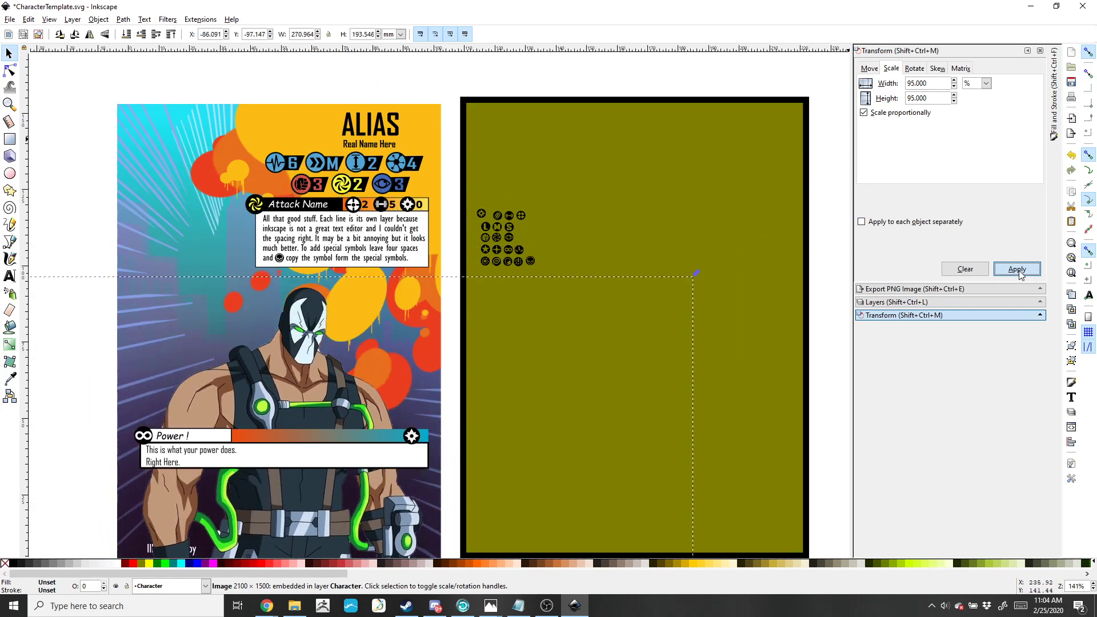
double_click(1017, 269)
double_click(1018, 269)
left_click_drag(355, 412, 312, 197)
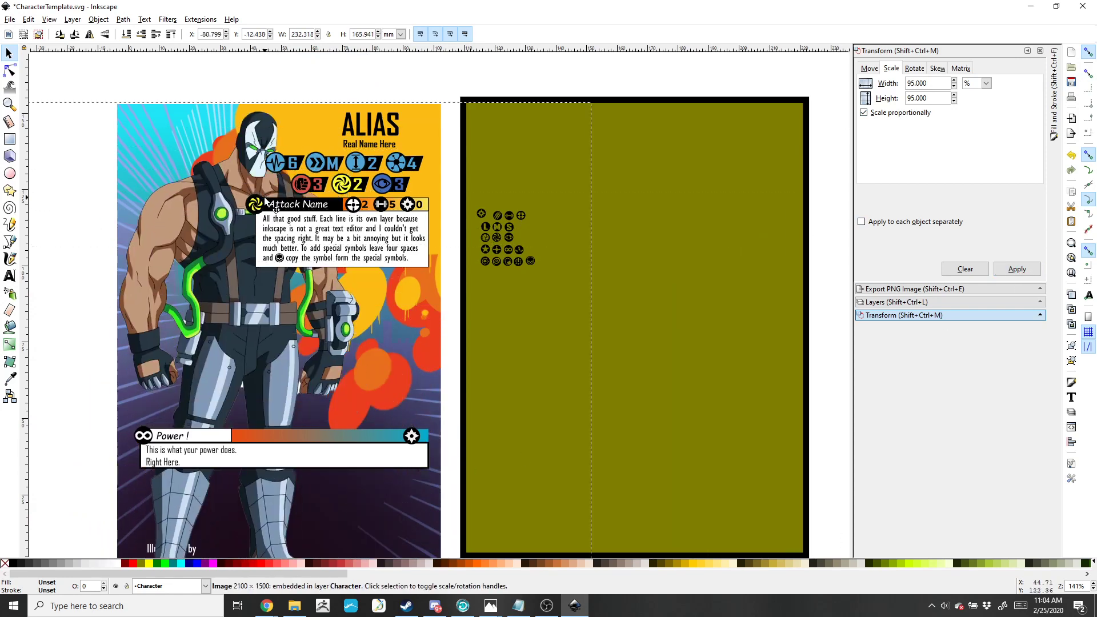
Shrink the Bane image in further 95% steps to about 162 mm wide and place its head at the card's upper edge
double_click(1017, 269)
double_click(1018, 269)
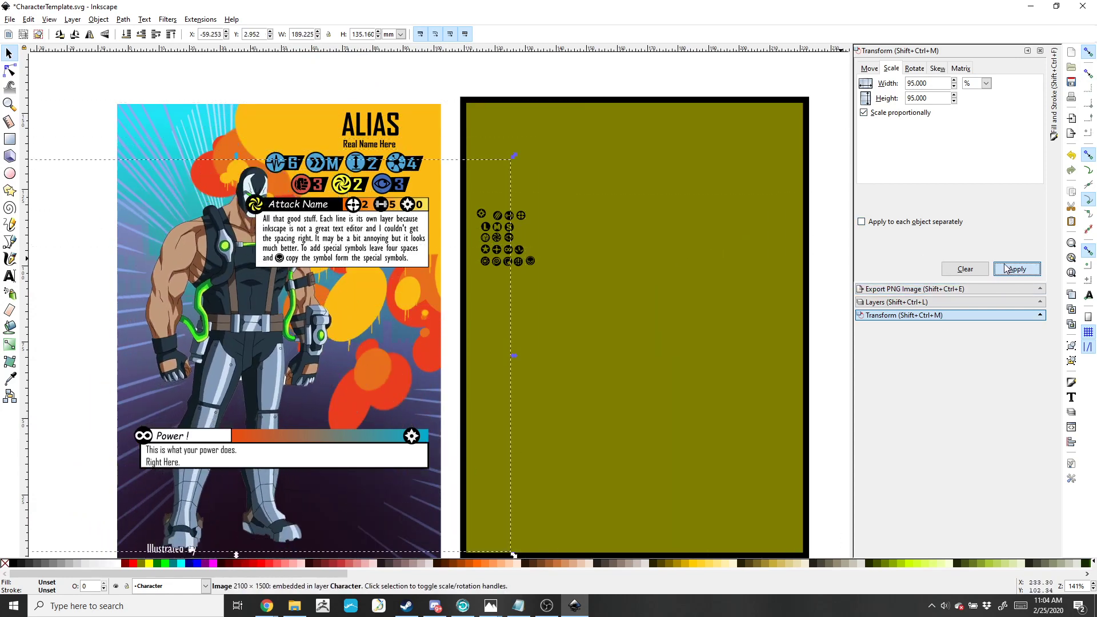
double_click(1018, 269)
left_click(1017, 268)
left_click_drag(242, 317, 221, 249)
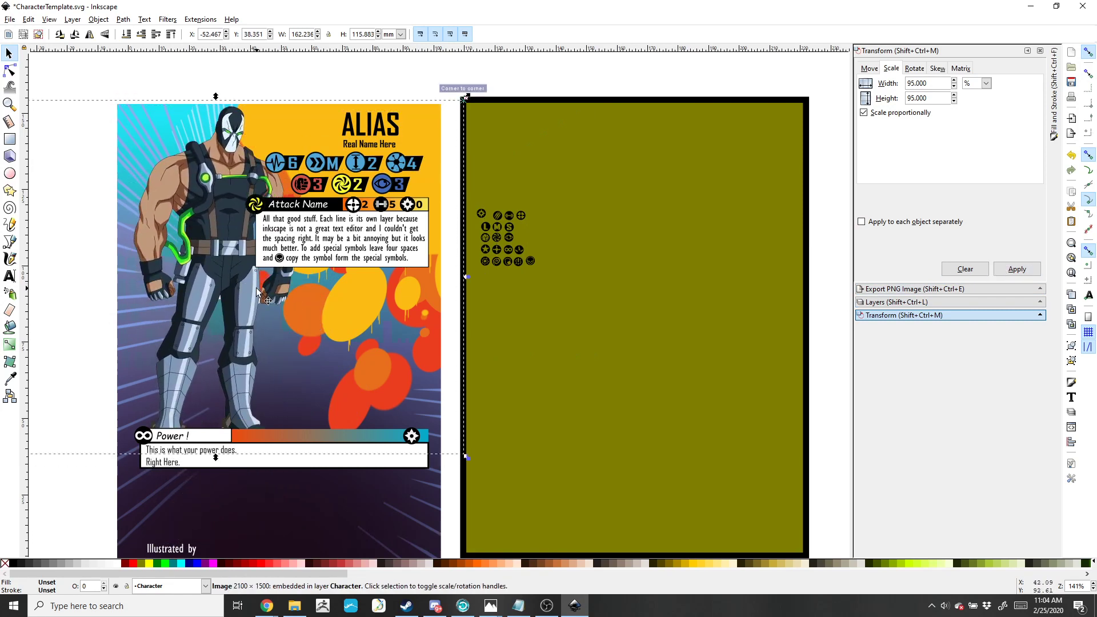
Hide the HealthyBackground layer to check the Bane image against the page outline
left_click(892, 303)
scroll(326, 363, "down", 2)
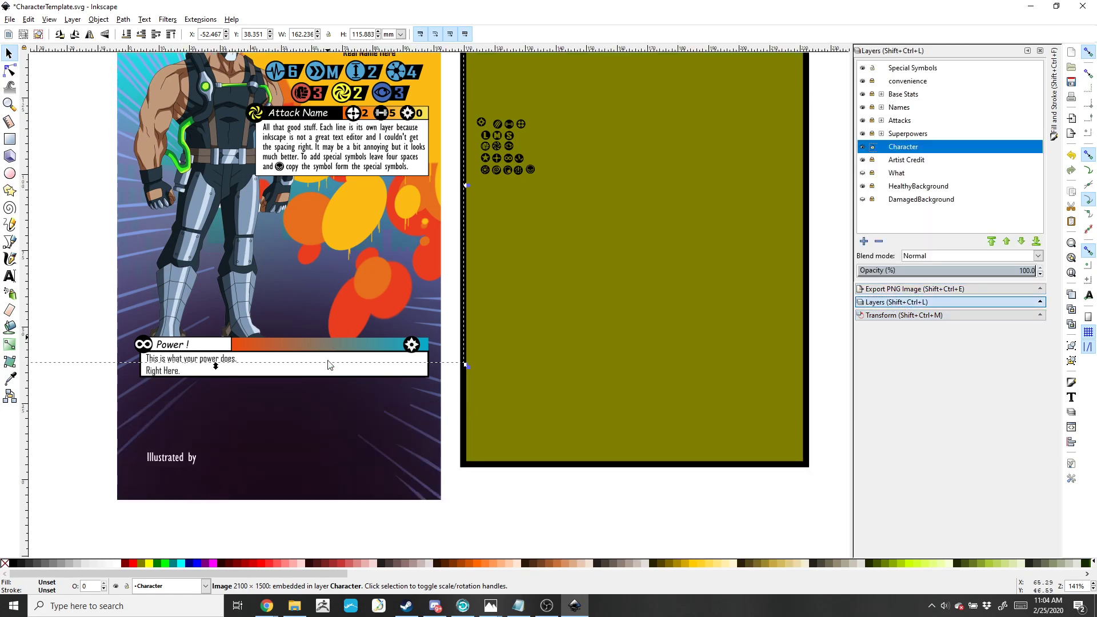
left_click(863, 186)
scroll(195, 204, "up", 1)
left_click_drag(196, 206, 201, 214)
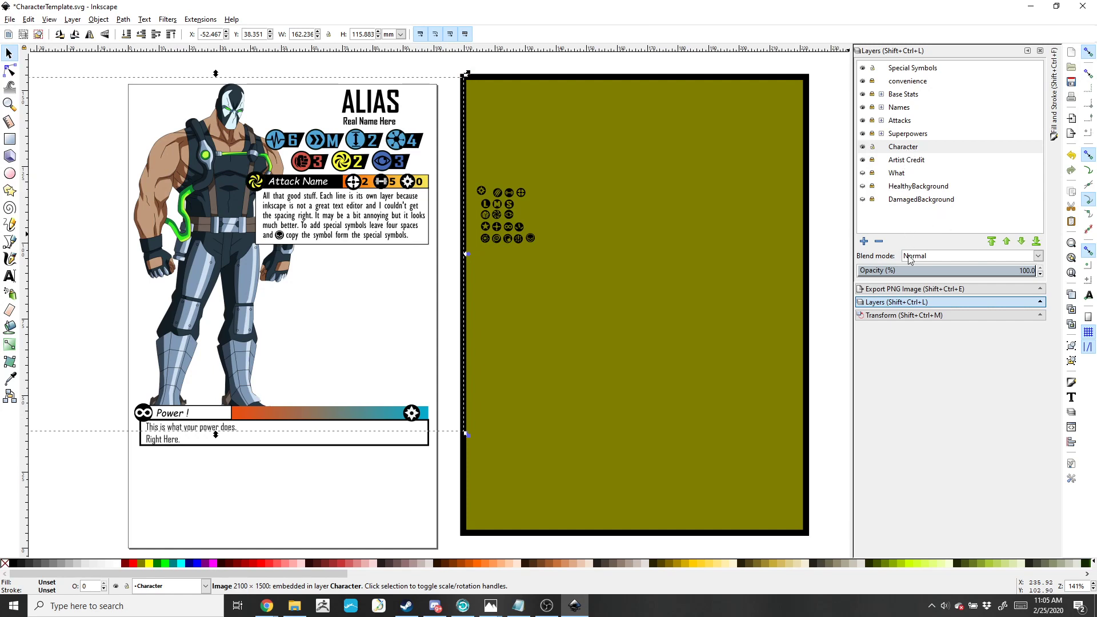
Scale the Bane image down once more by 95% to about 154 mm wide and nudge it slightly inside the page border
left_click(904, 315)
left_click(1016, 272)
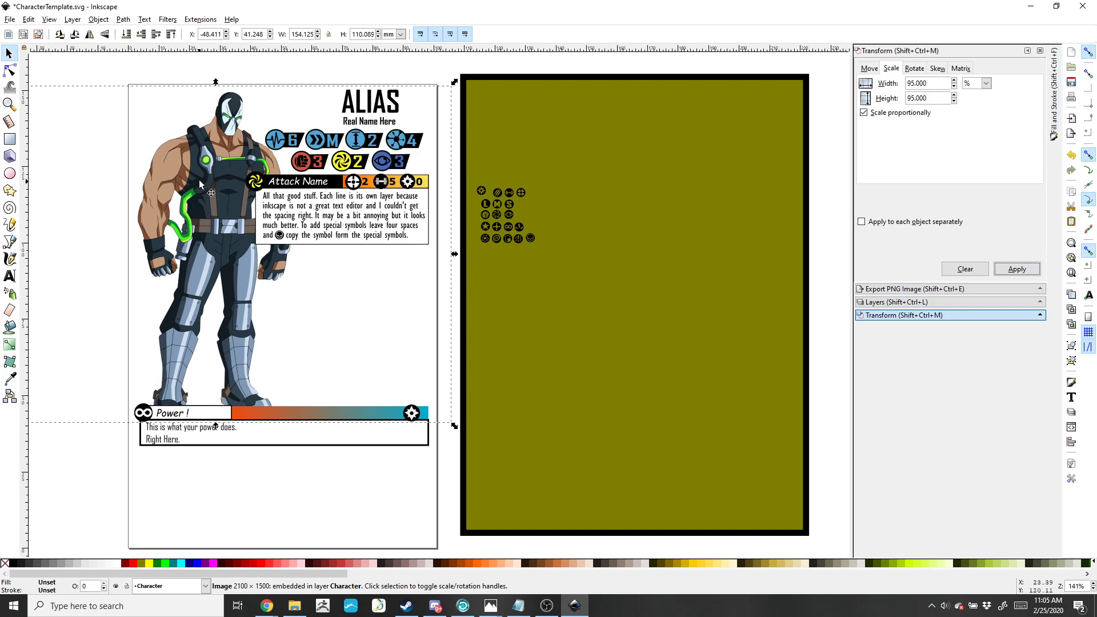
mouse_move(199, 179)
left_mouse_down()
mouse_move(207, 167)
mouse_move(204, 175)
left_mouse_up()
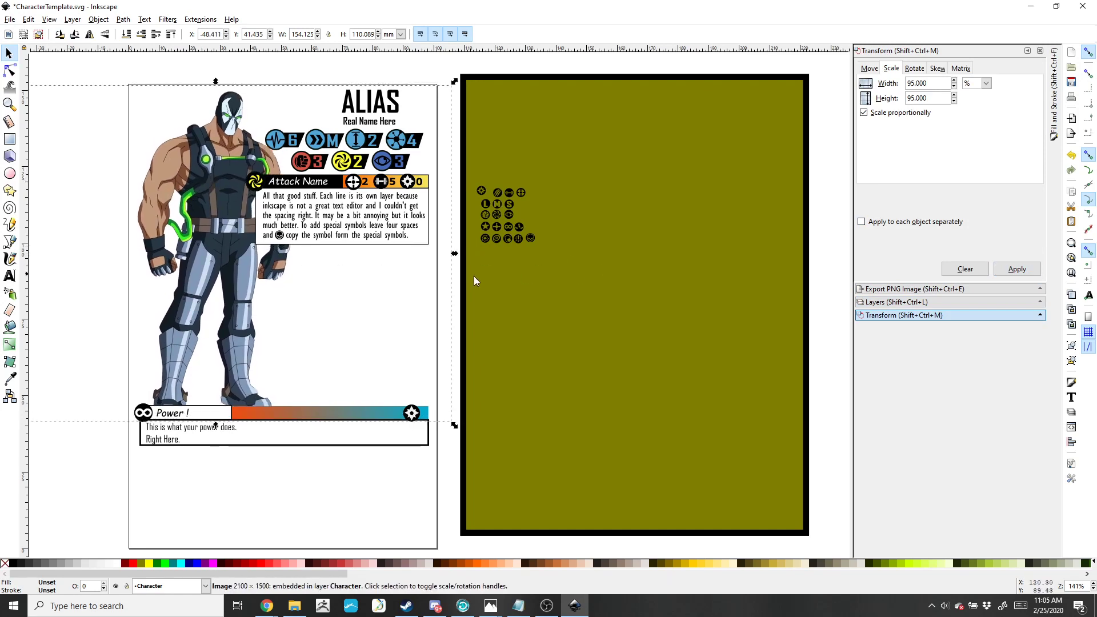
Lock the Character layer and make the HealthyBackground layer visible again
left_click(896, 302)
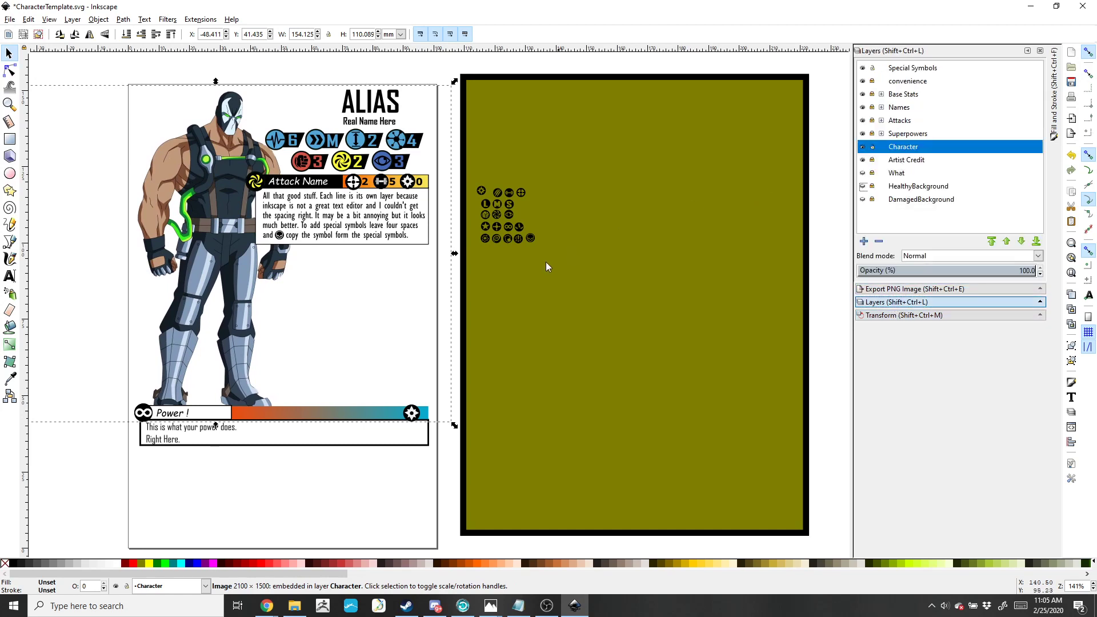
left_click(873, 147)
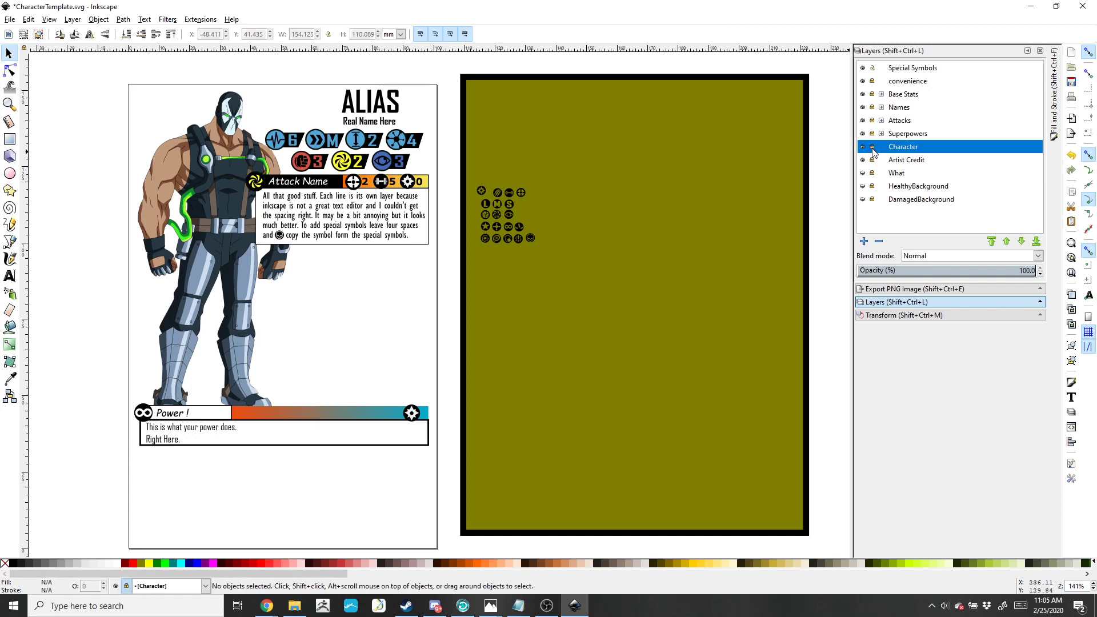
left_click(864, 186)
left_click(863, 186)
left_click(864, 186)
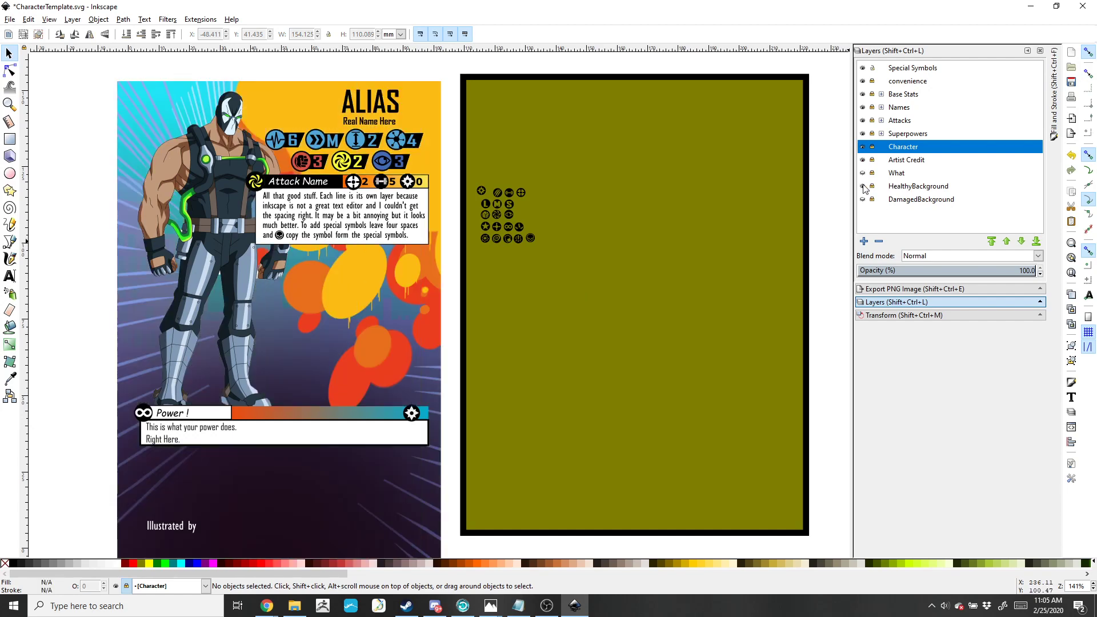
left_click(864, 186)
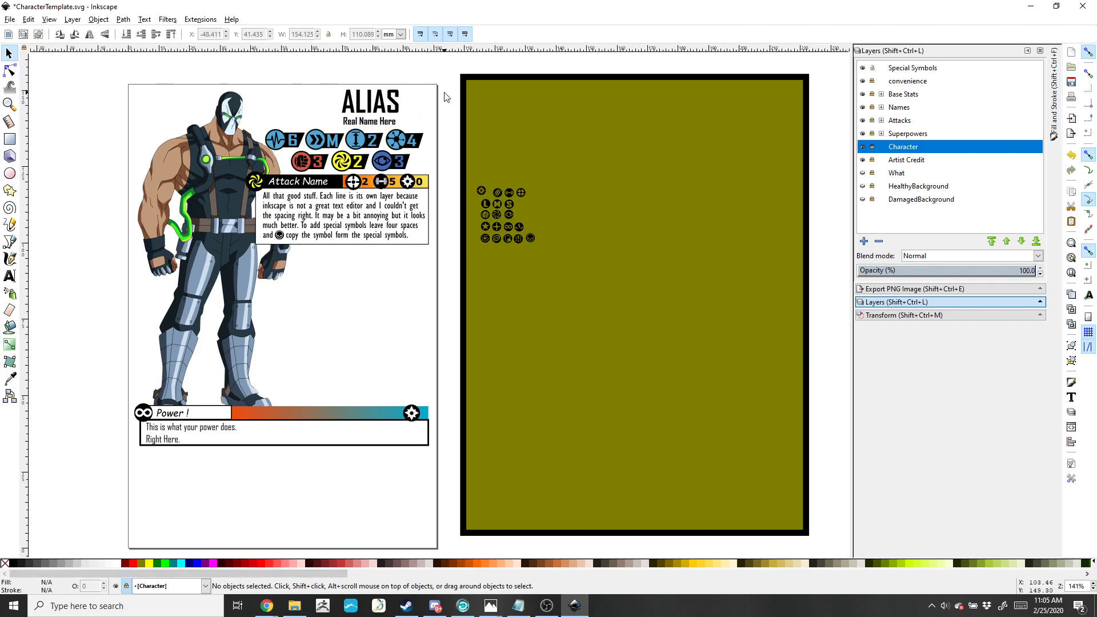
left_click(863, 186)
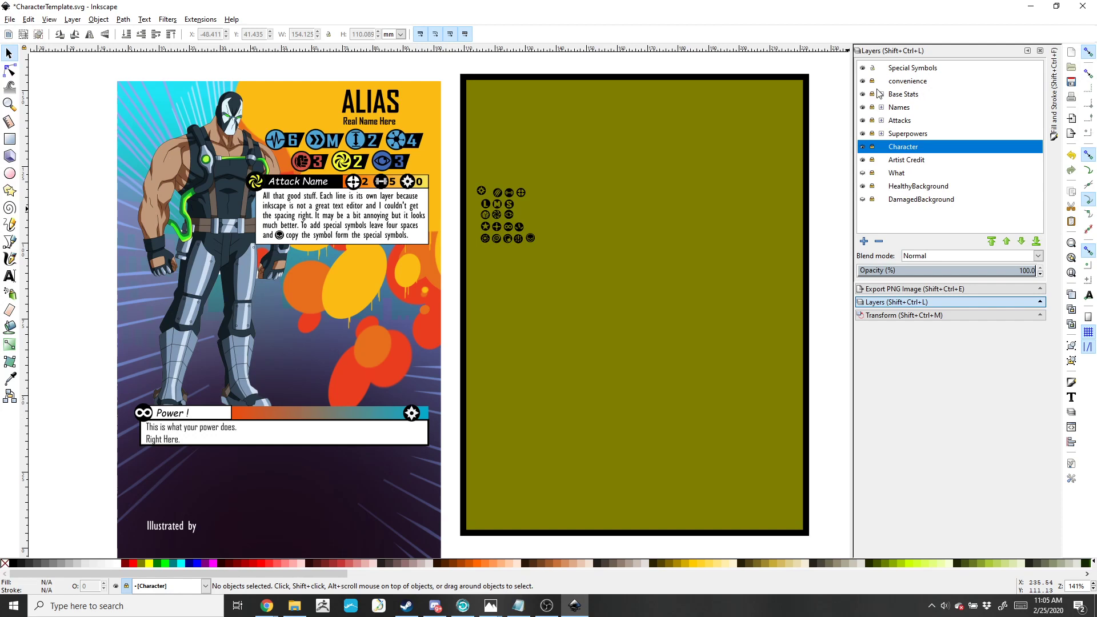
Save a copy of the card in the WIP folder as an Inkscape SVG named BaneExample
left_click(11, 20)
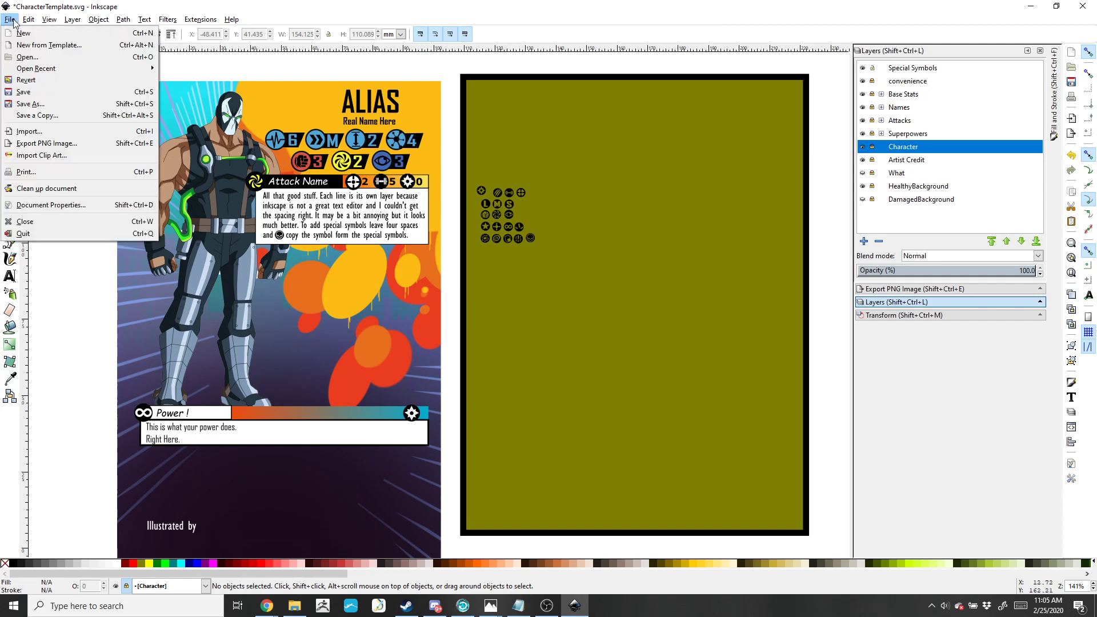
left_click(40, 104)
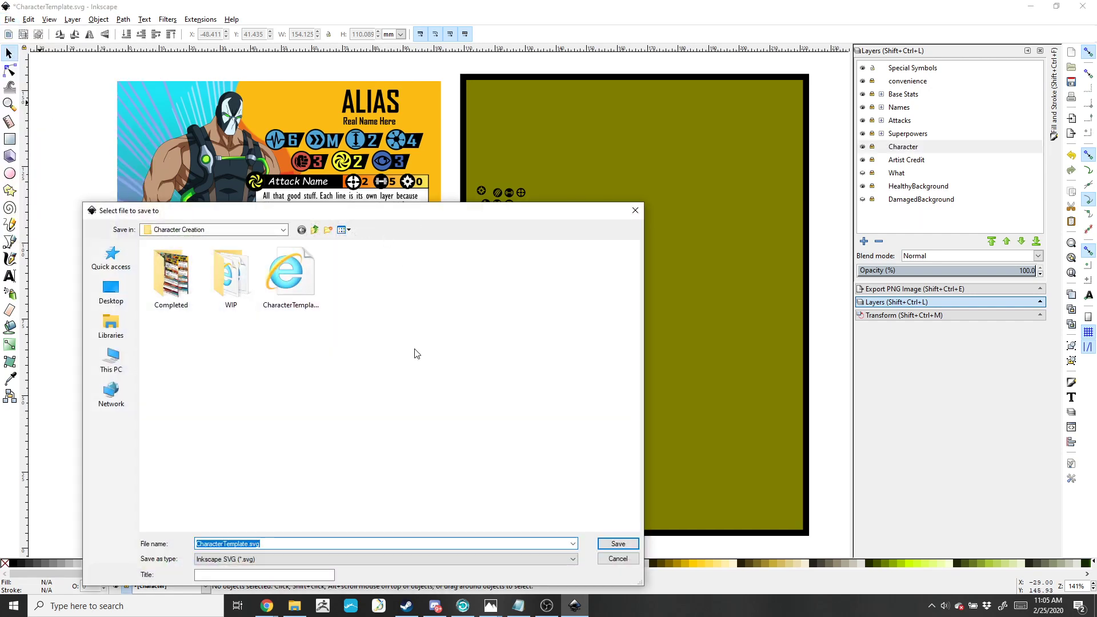
type("BaneExample")
double_click(231, 277)
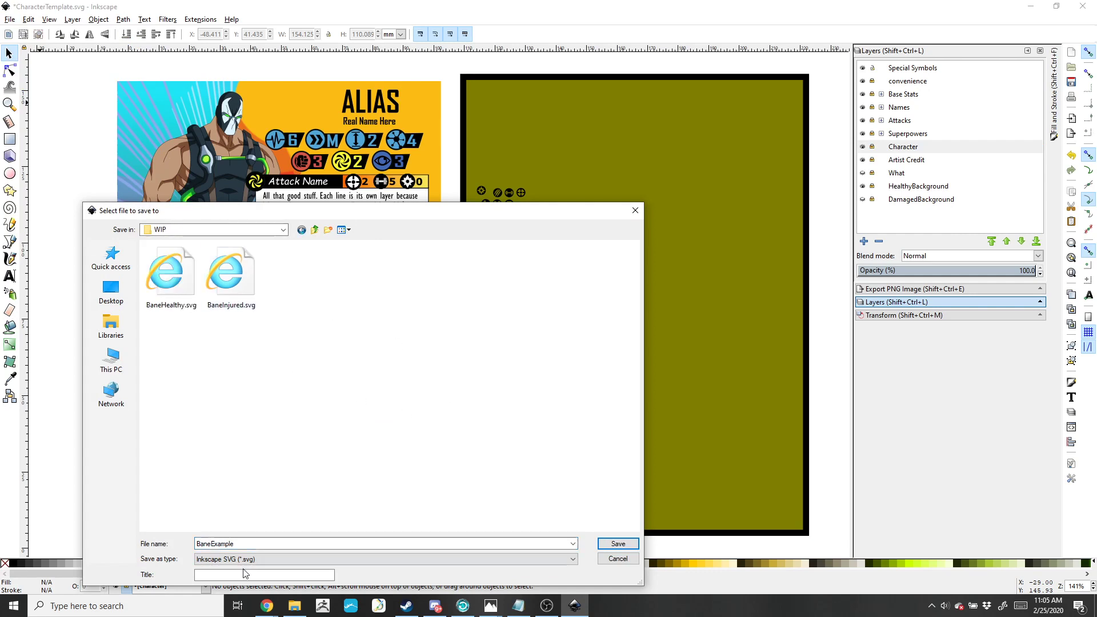
left_click(617, 545)
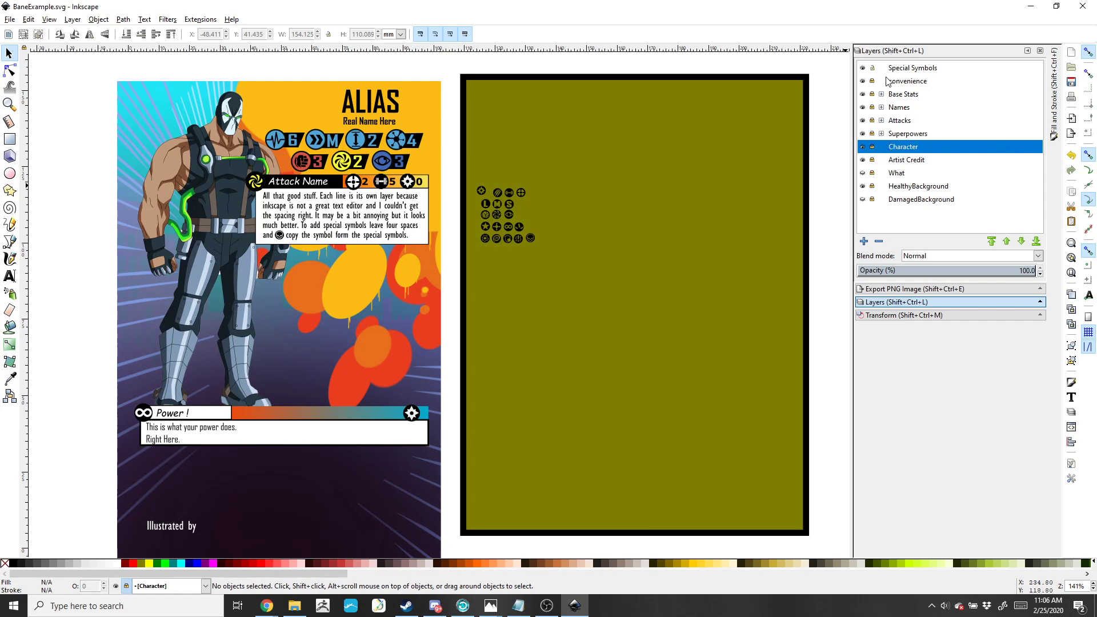
Unlock the Names layer, expand it and make its Alias sublayer current
left_click(908, 84)
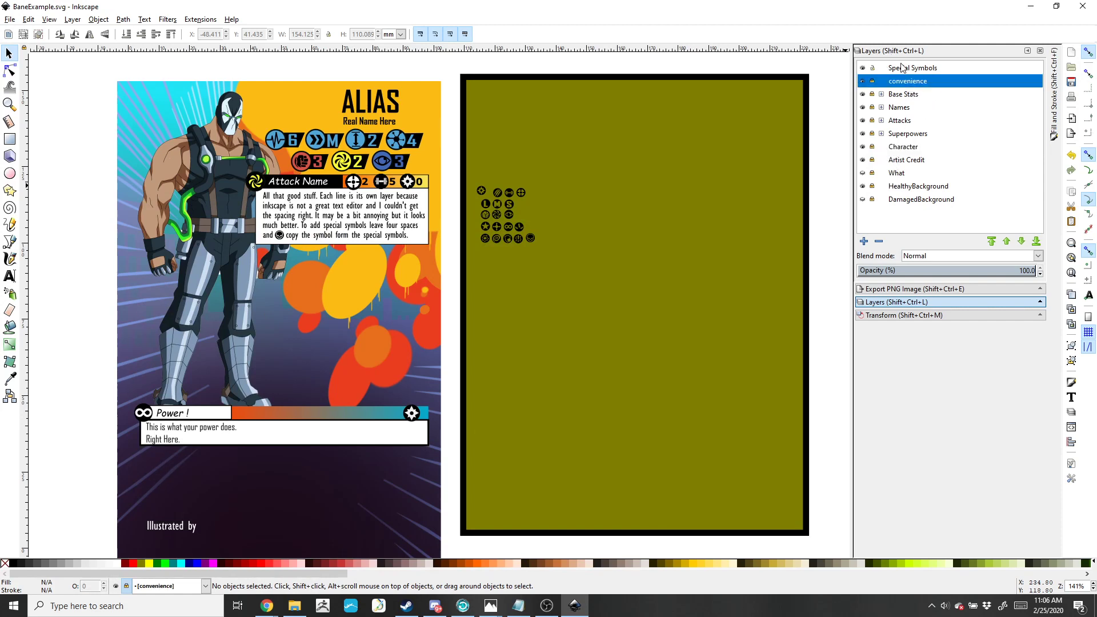
left_click(873, 108)
left_click(882, 108)
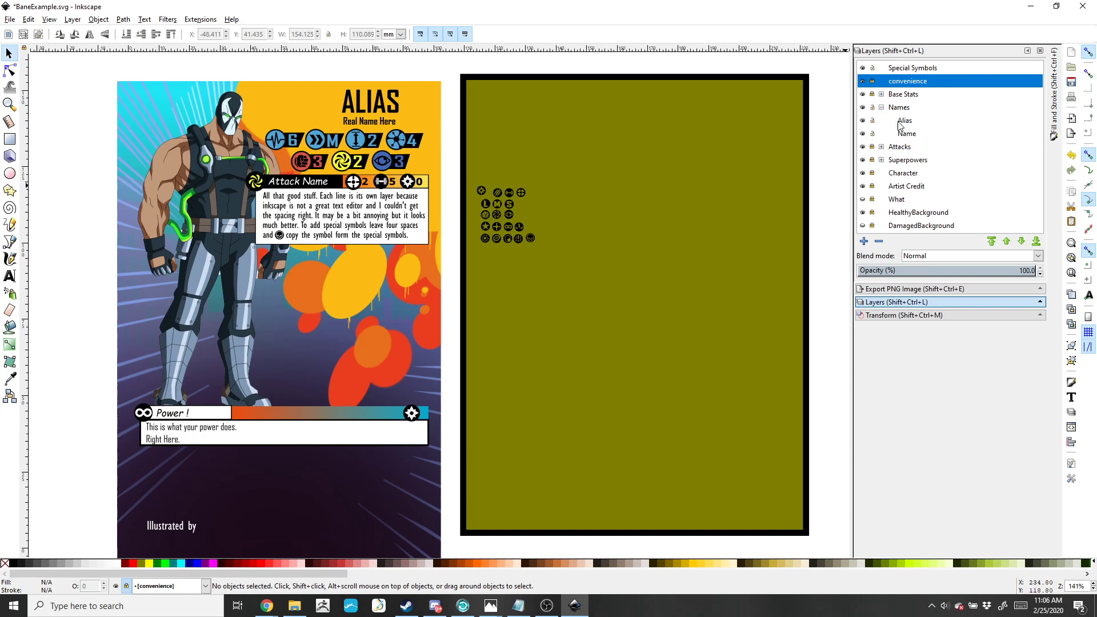
left_click(903, 122)
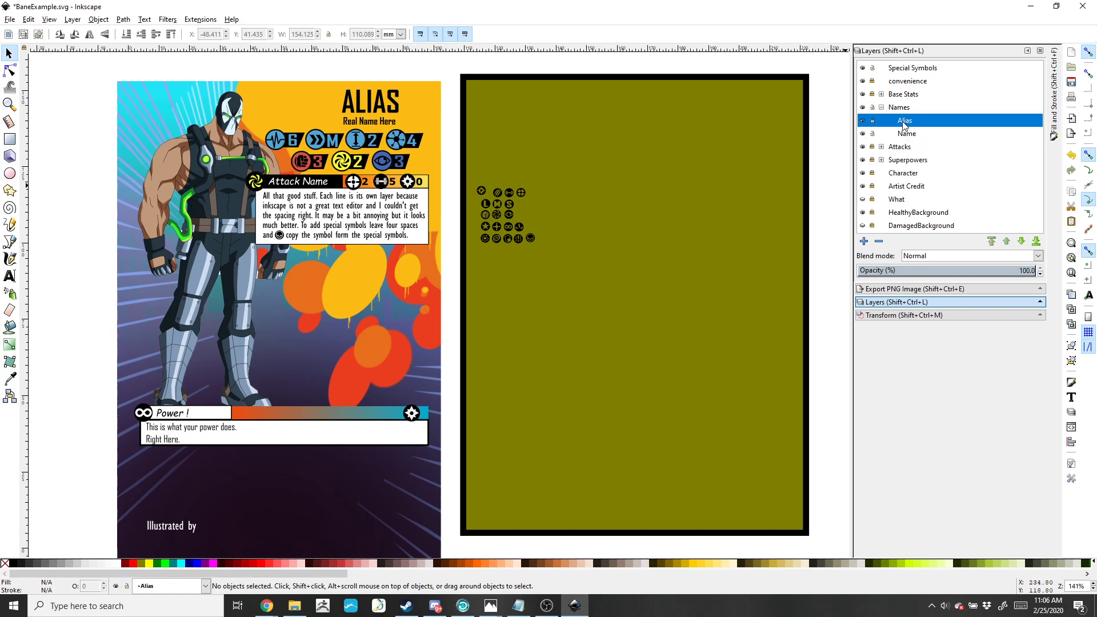
Replace the ALIAS heading text on the card with "Bane"
left_click(9, 276)
left_click(351, 109)
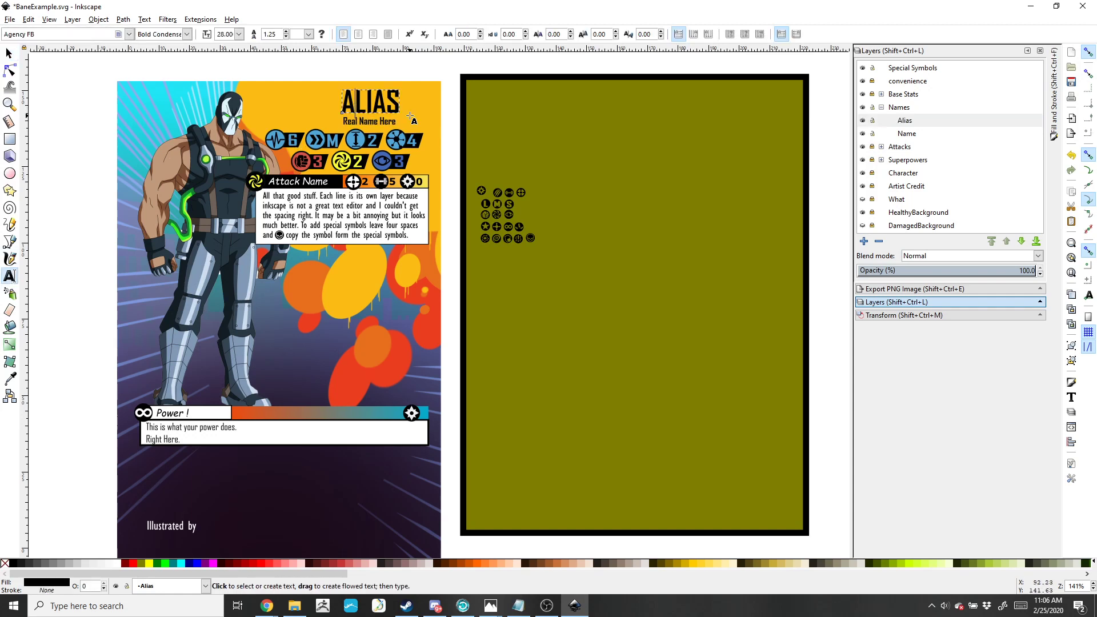
key("Left")
key("shift+Right")
key("shift+Right")
key("shift+Right")
key("shift+Right")
key("shift+Right")
type("Bane")
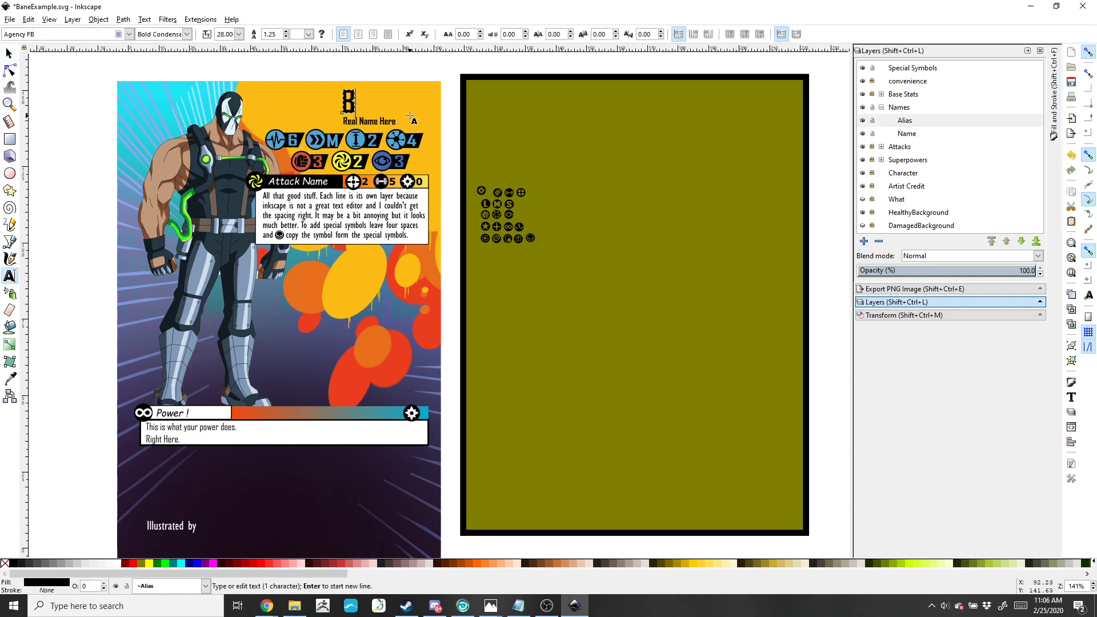
Make the Name sublayer current and replace the "Real Name Here" text with "Unkown"
left_click(903, 135)
left_click(365, 121)
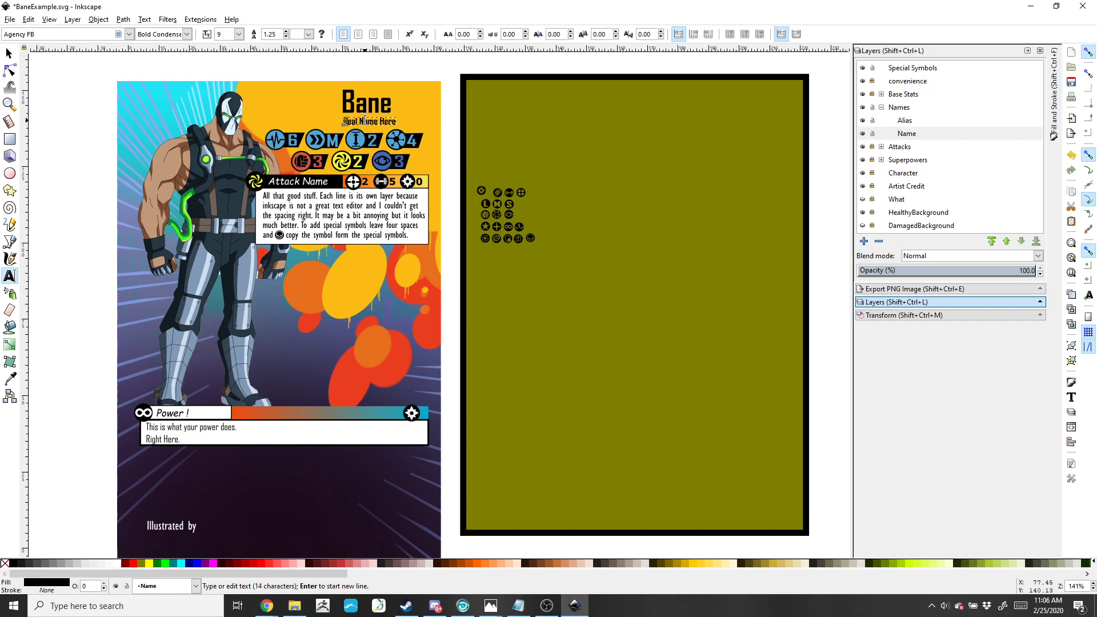
key("shift+Right")
key("shift+Right")
key("shift+Right")
key("shift+Right")
key("shift+Right")
key("shift+Right")
key("shift+Right")
key("shift+Right")
key("shift+Right")
key("shift+Right")
key("shift+Right")
key("shift+Right")
key("shift+Right")
type("Unk")
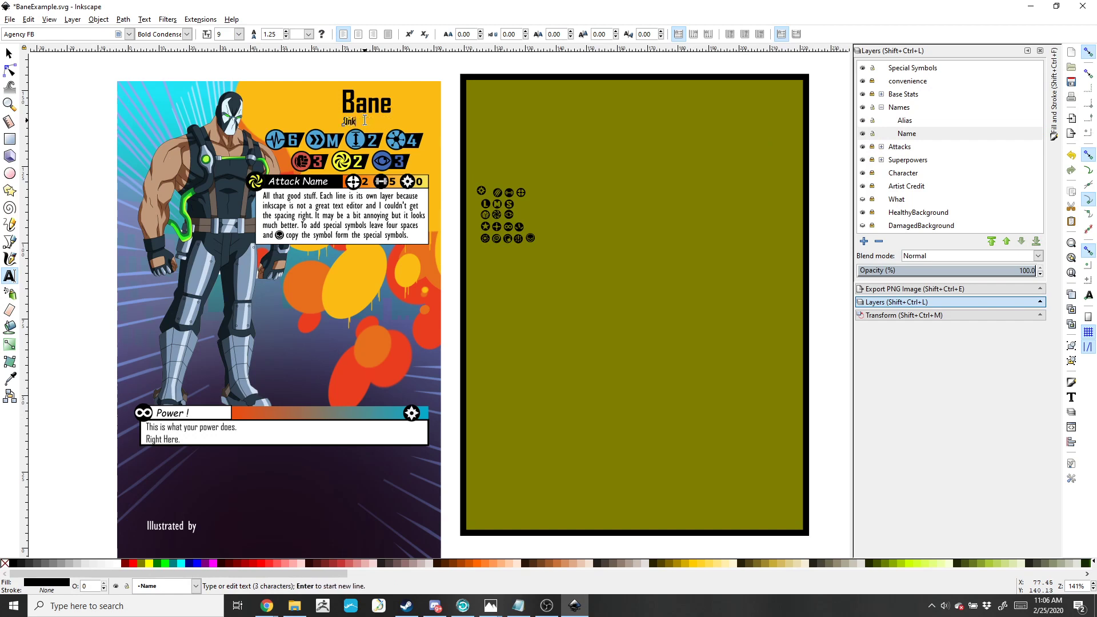
type("own")
key("Escape")
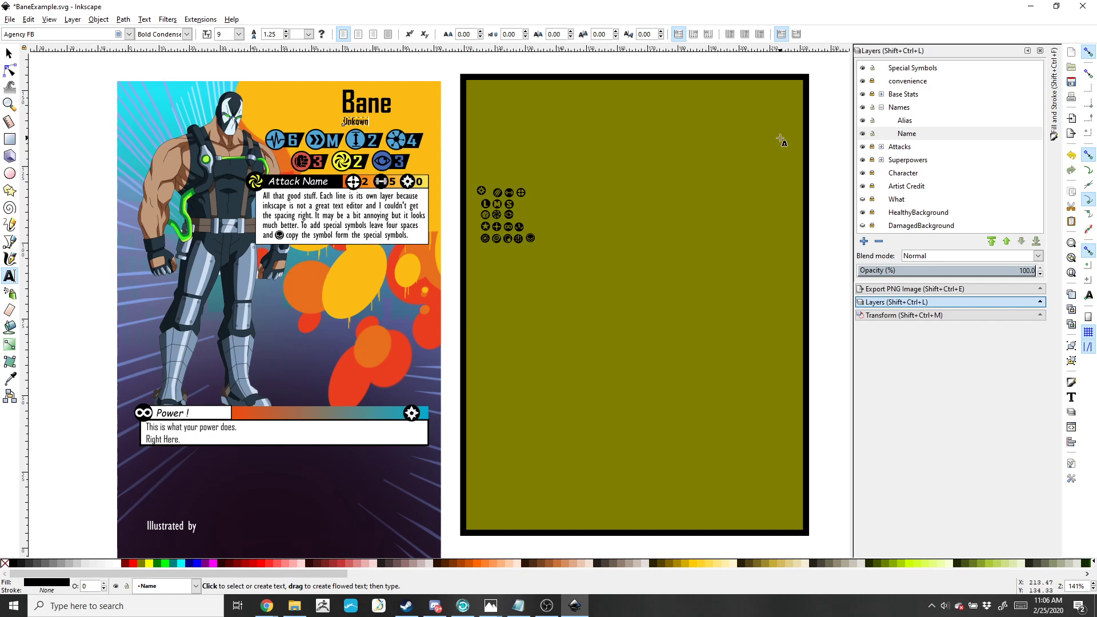
Lock the Names layer and collapse it
left_click(873, 109)
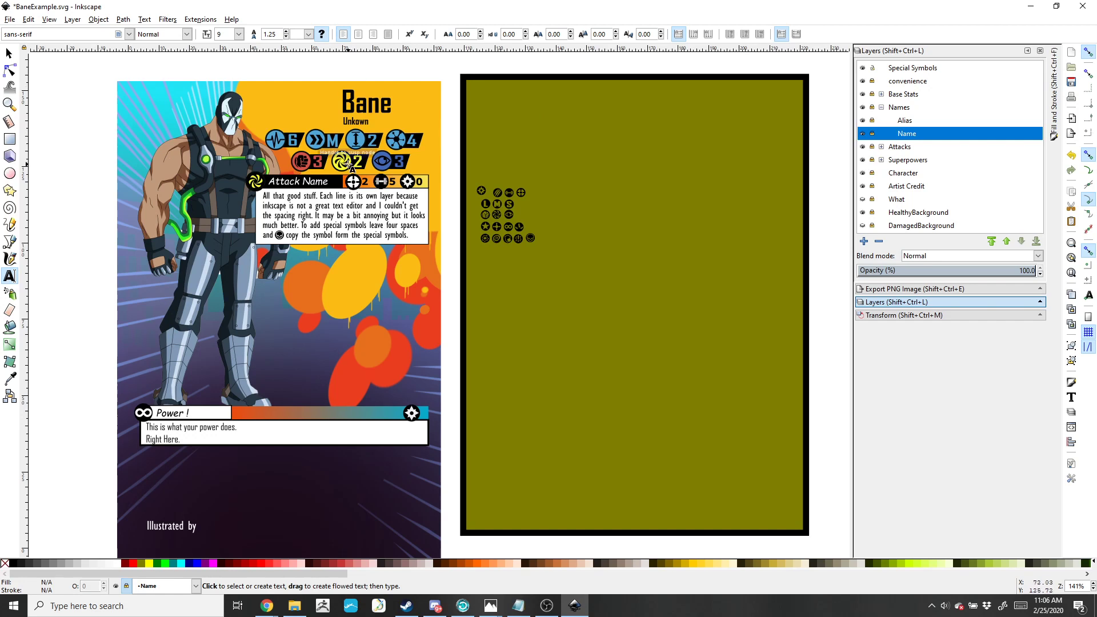
left_click(882, 108)
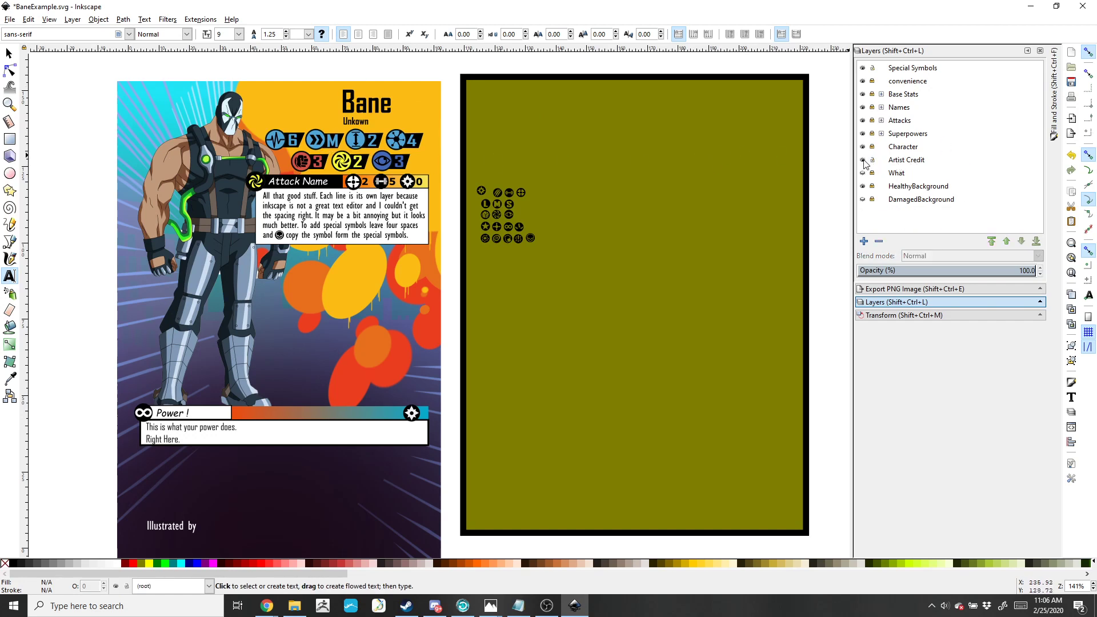
Add the artist's name after "Illustrated by" on the card and lock the Artist Credit layer
left_click(190, 521)
key("Right")
key("Right")
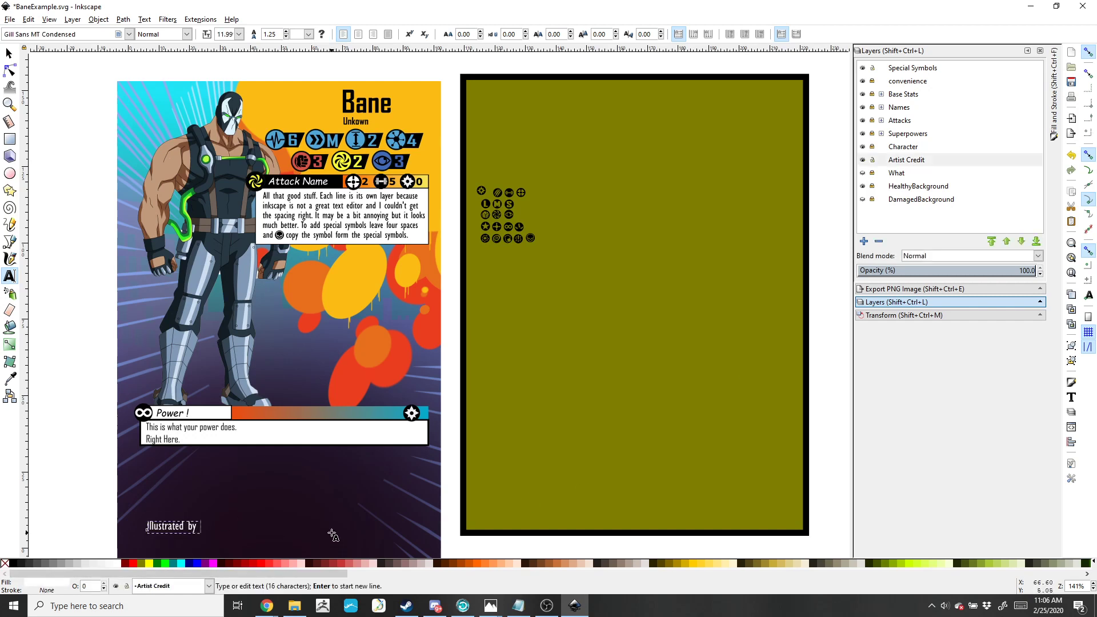
type("Phil Cho")
left_click(868, 165)
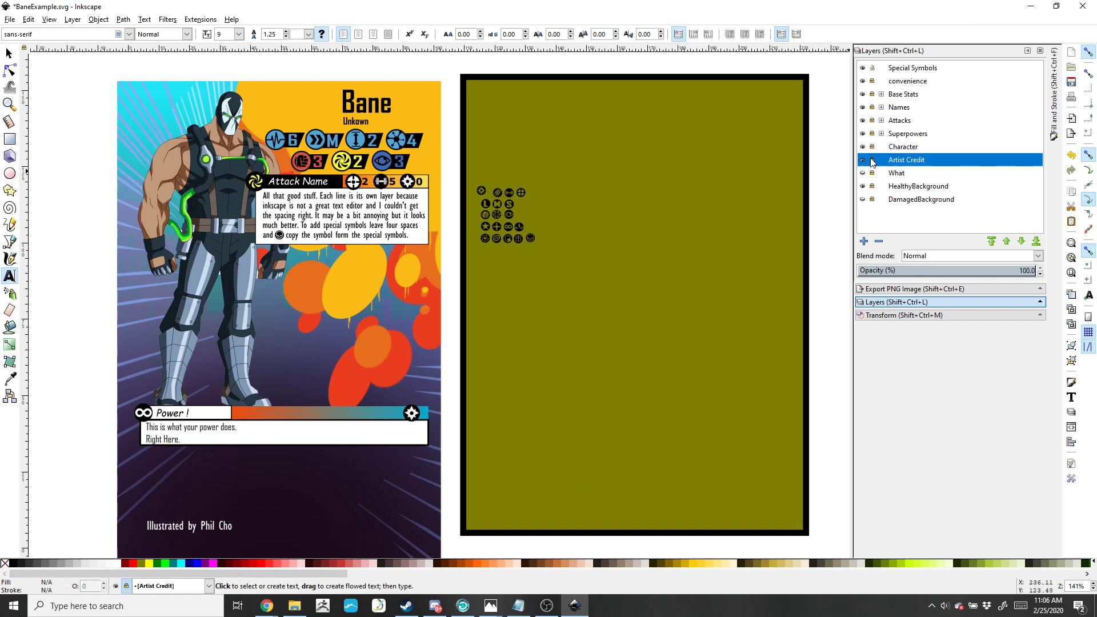
scroll(143, 345, "down", 4)
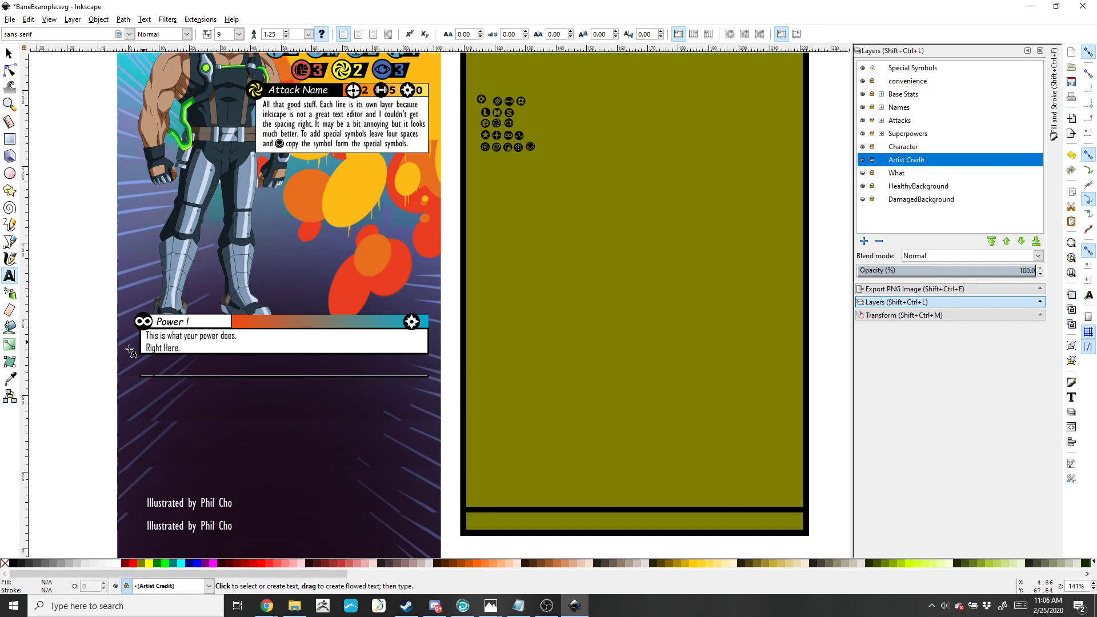
scroll(316, 366, "up", 3)
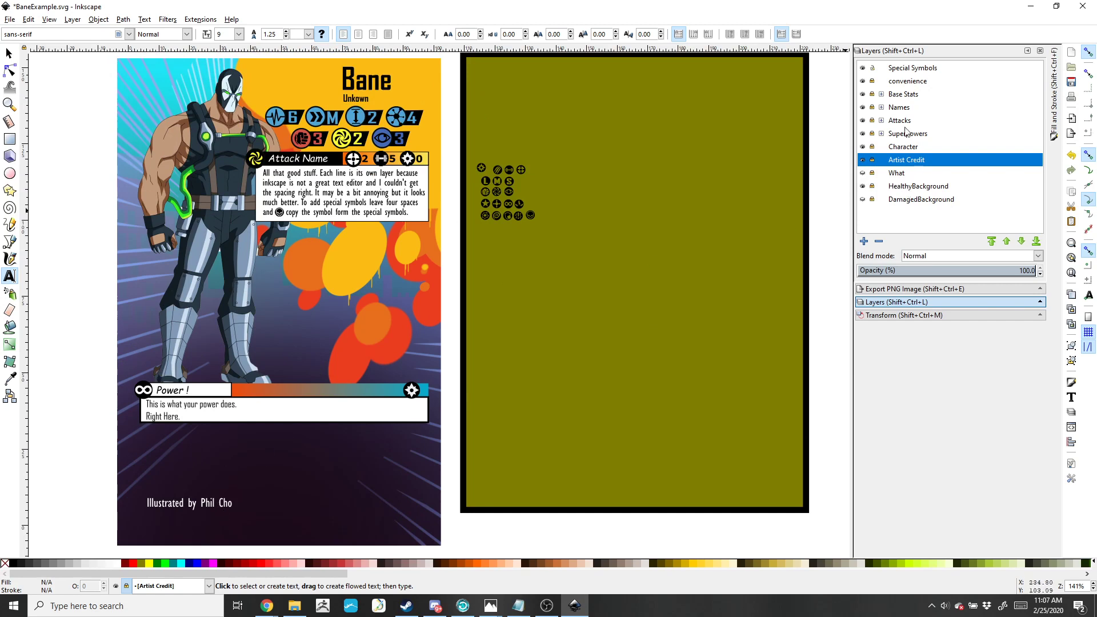
Set the card's Health stat to 3 by showing that Health sublayer in place of the 6, and collapse Base Stats
left_click(882, 94)
scroll(485, 282, "up", 3)
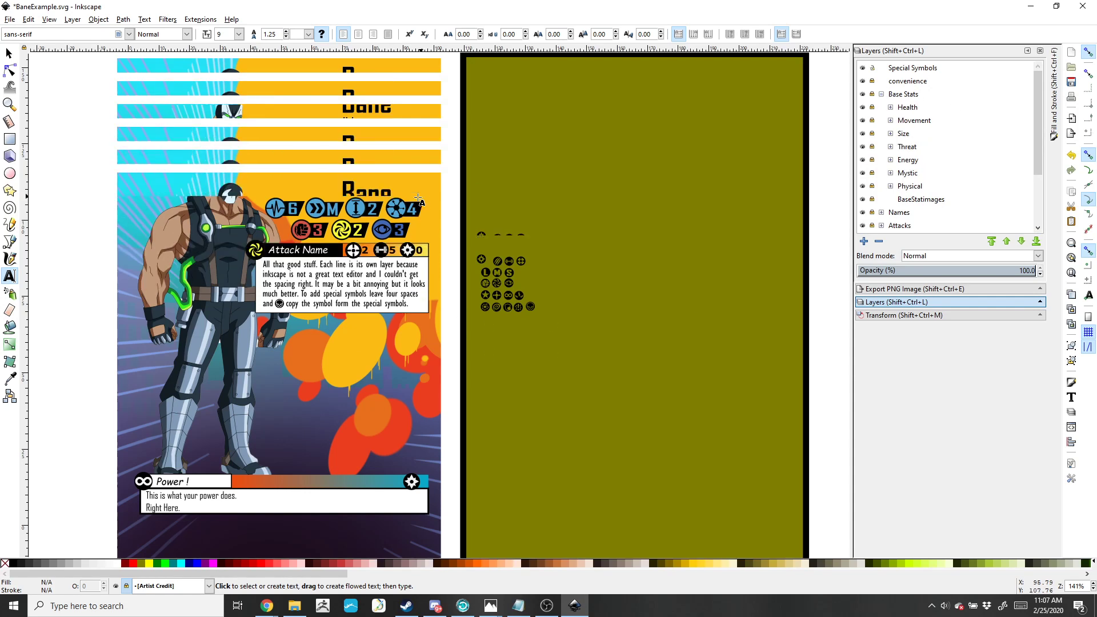
scroll(336, 260, "down", 1)
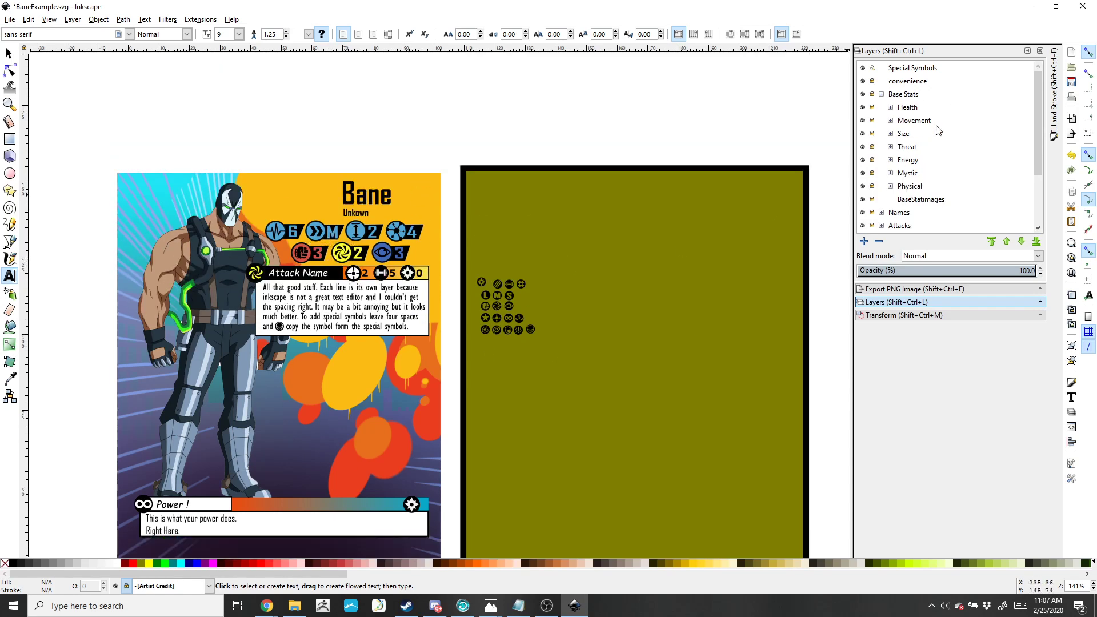
left_click(882, 94)
left_click(882, 94)
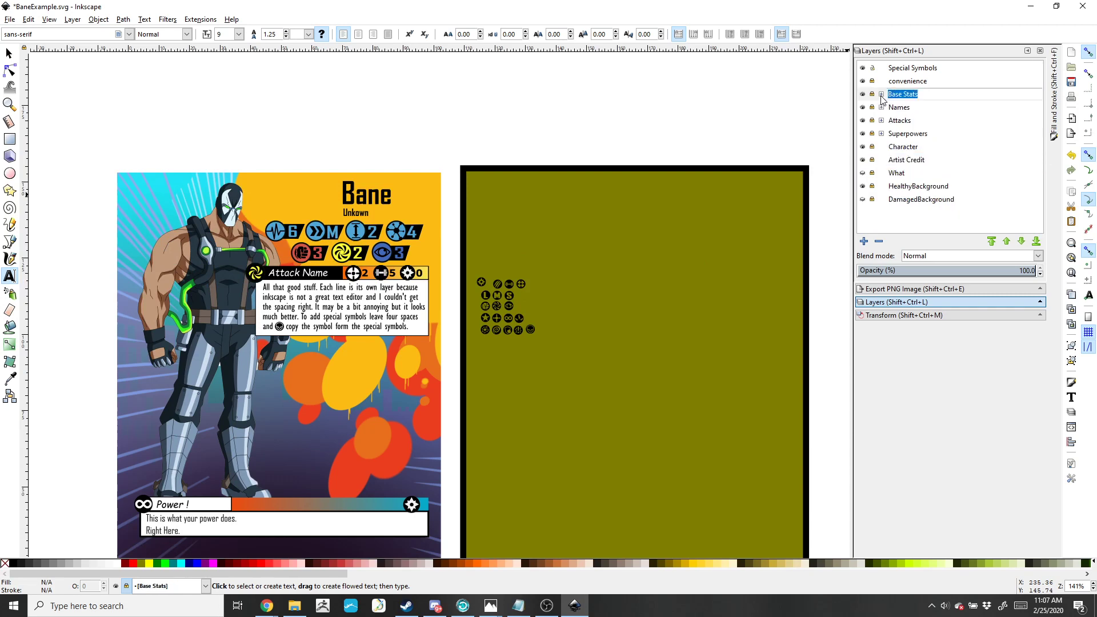
left_click(882, 95)
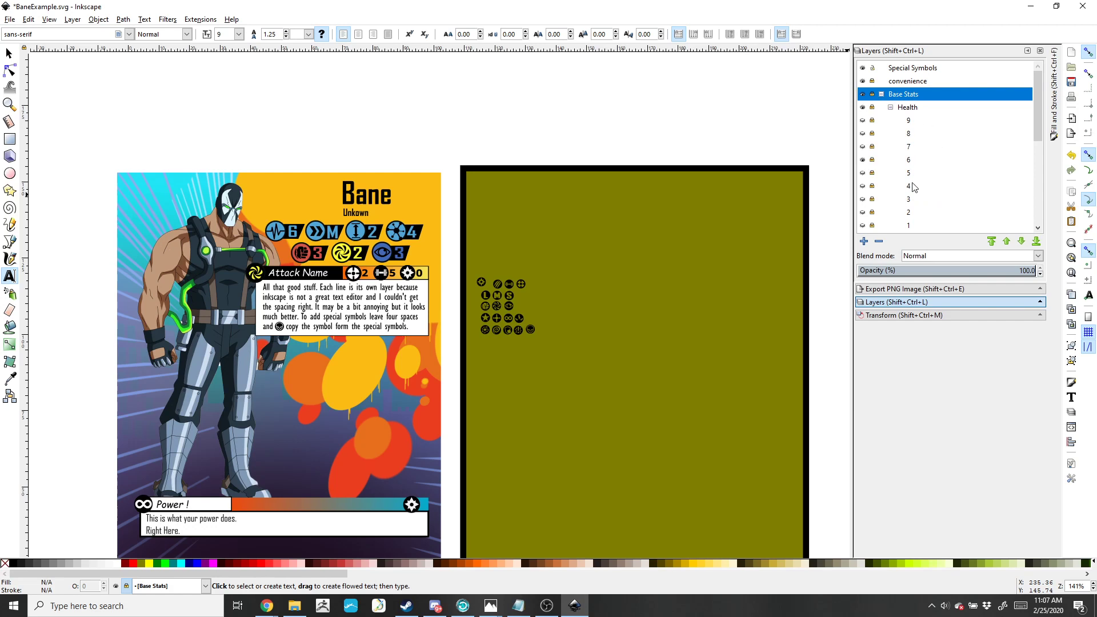
scroll(913, 187, "down", 2)
scroll(939, 142, "up", 1)
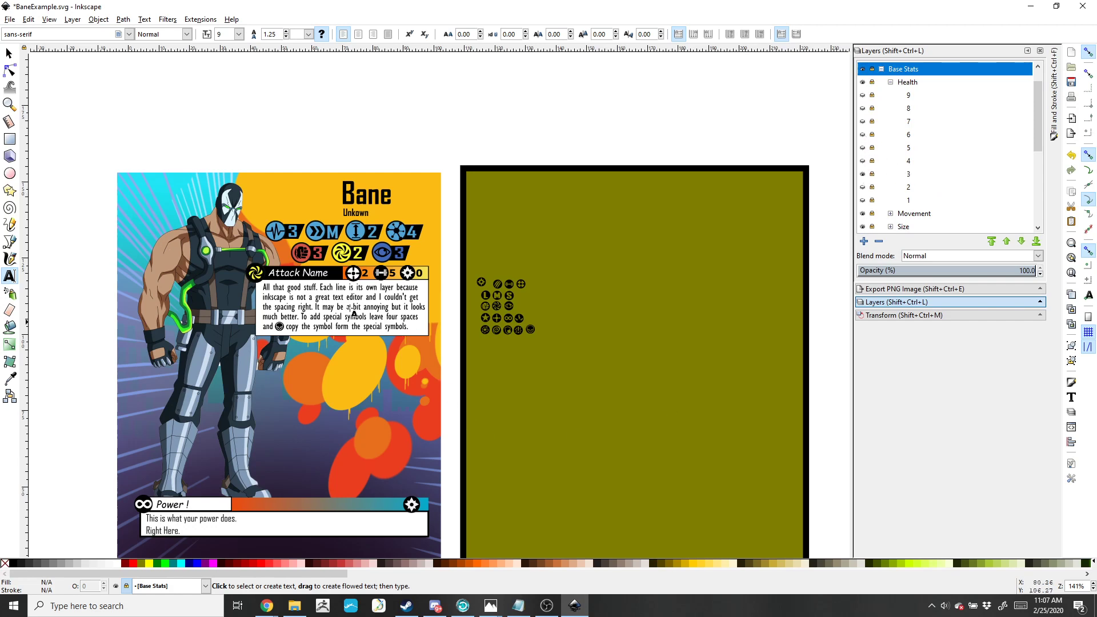
left_click(882, 70)
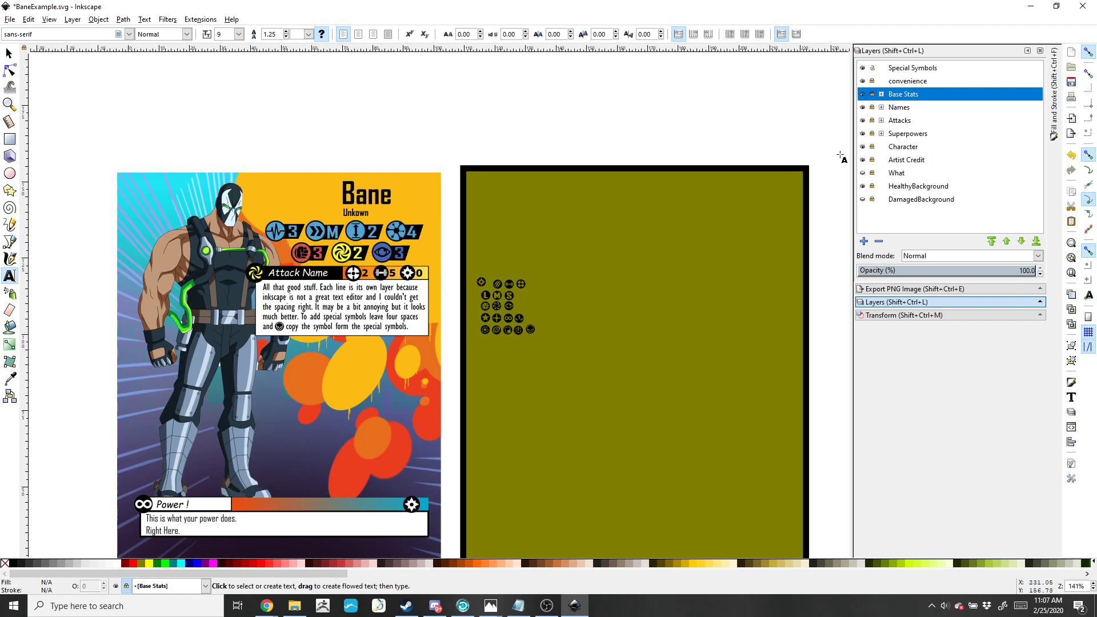
Expand the Attacks layer, hide its Energy sublayer and show the Physical Attack sublayer
left_click(882, 121)
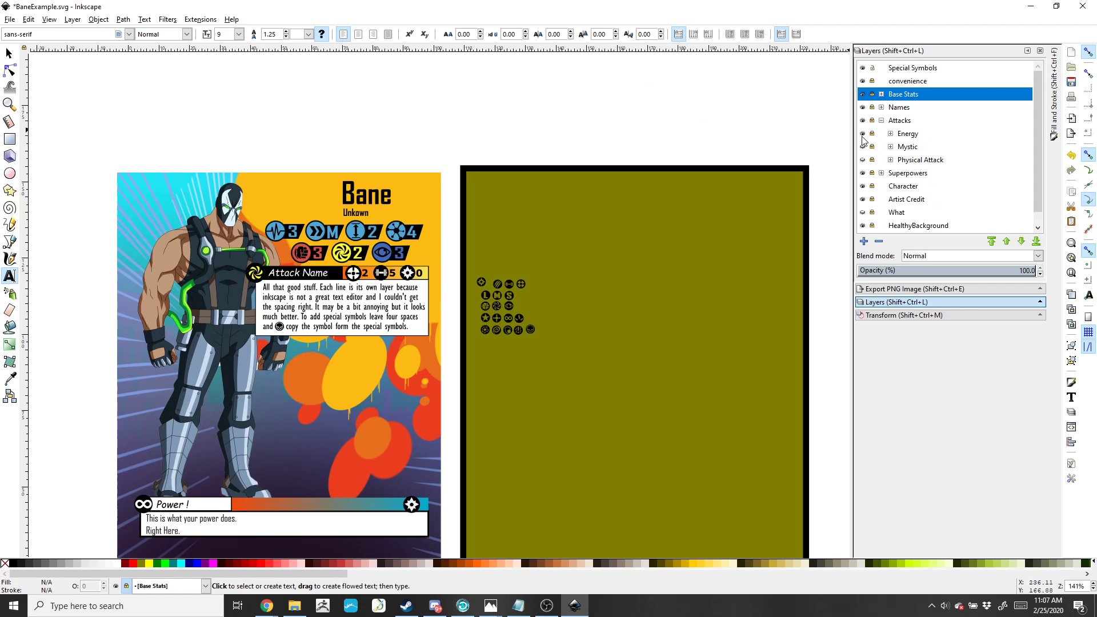
left_click(863, 134)
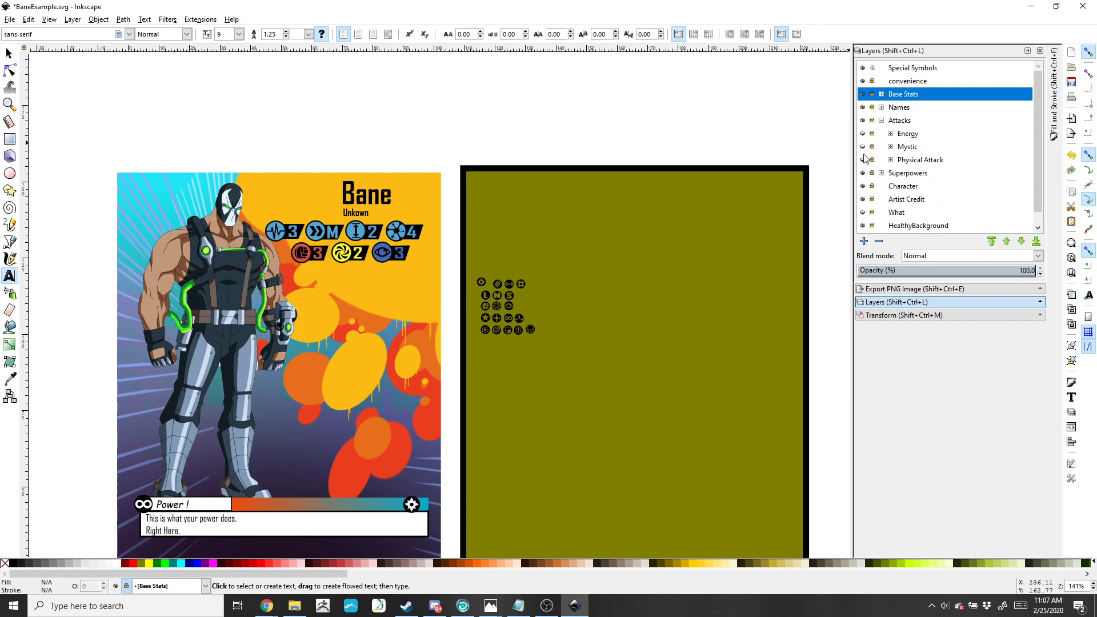
left_click(864, 161)
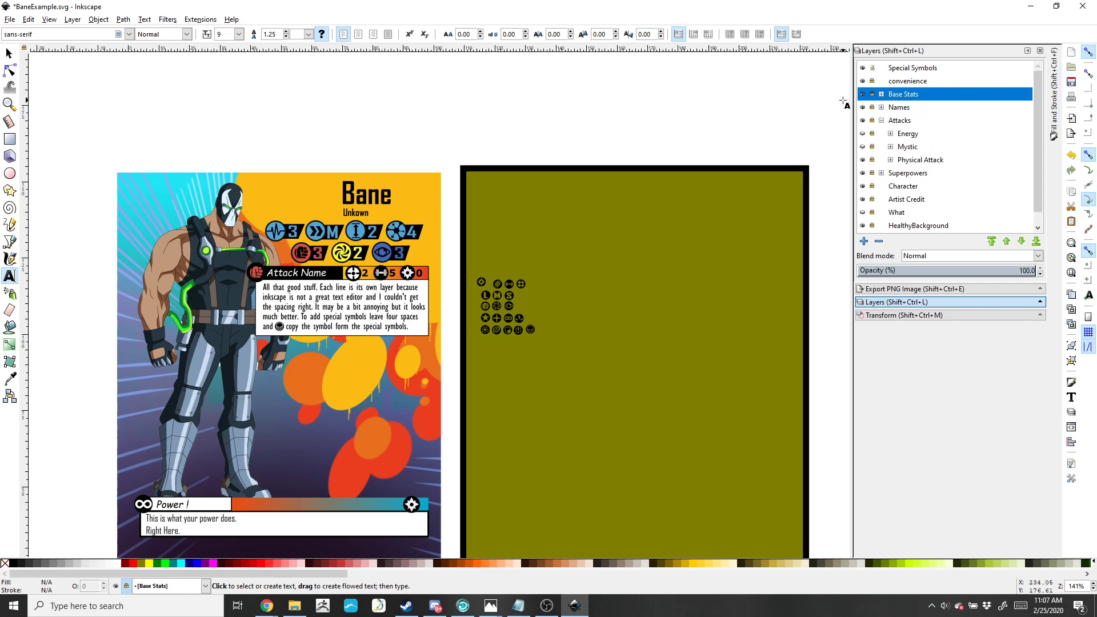
Unlock the Attacks layer, expand Physical Attack and unlock its sublayers for editing
left_click(872, 120)
left_click(891, 160)
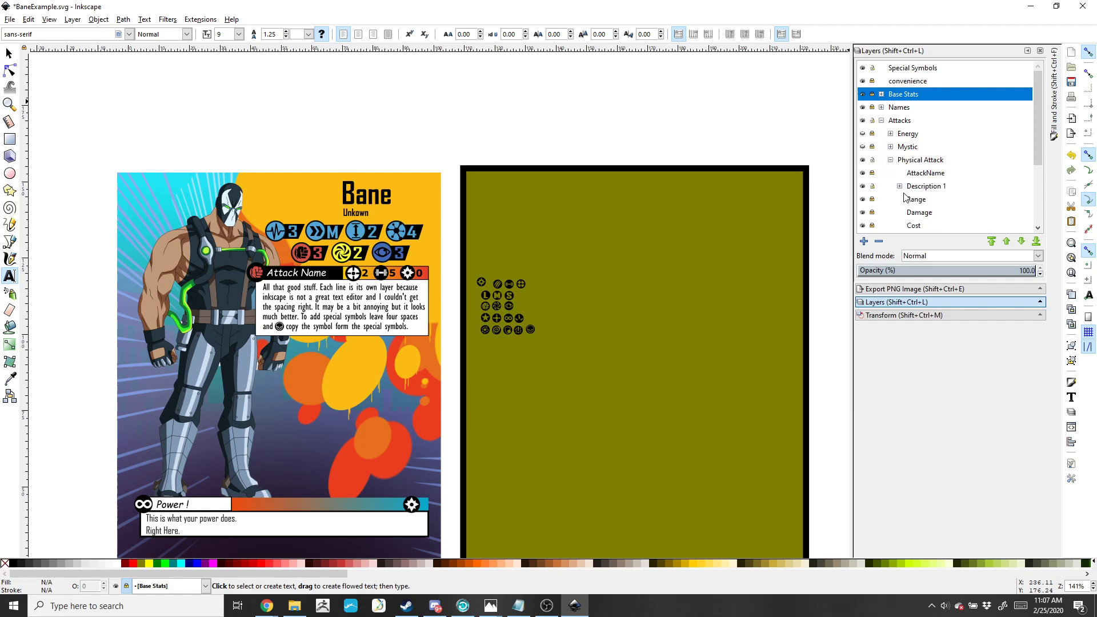
scroll(904, 197, "down", 3)
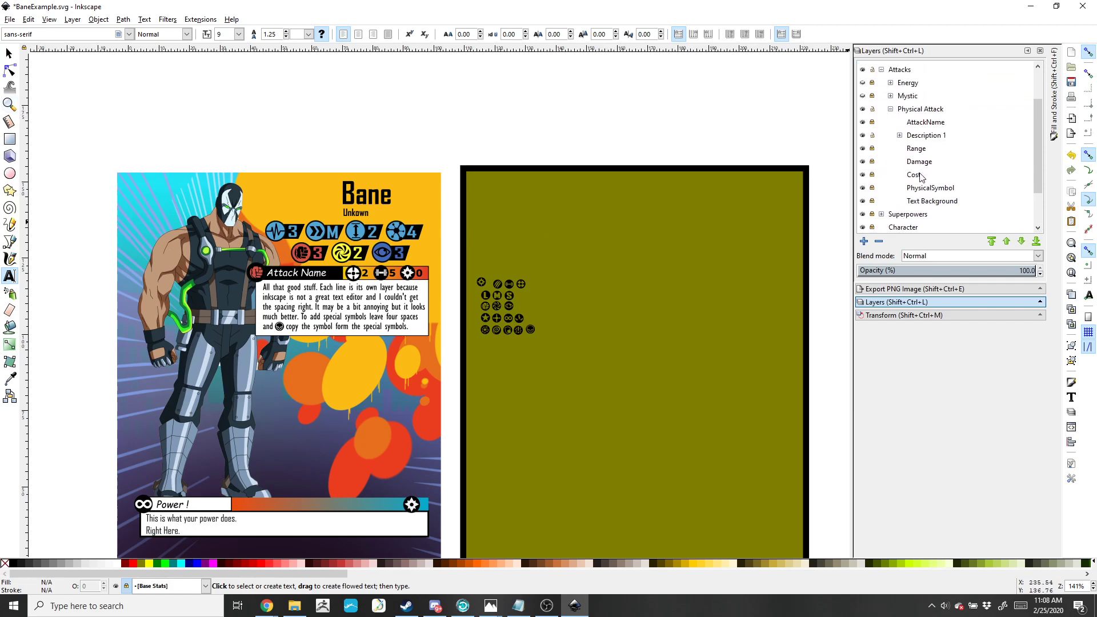
left_click(873, 148)
Replace the "Attack Name" heading of the physical attack with "Strike"
scroll(308, 289, "up", 4)
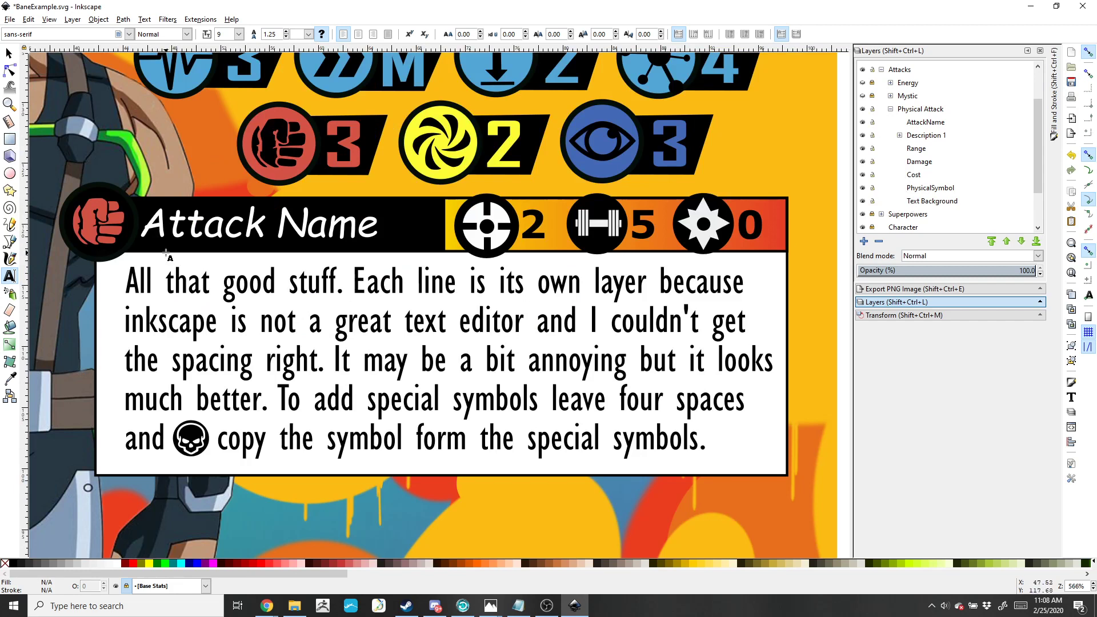
left_click(280, 220)
left_click_drag(141, 225, 353, 216)
type("Strike")
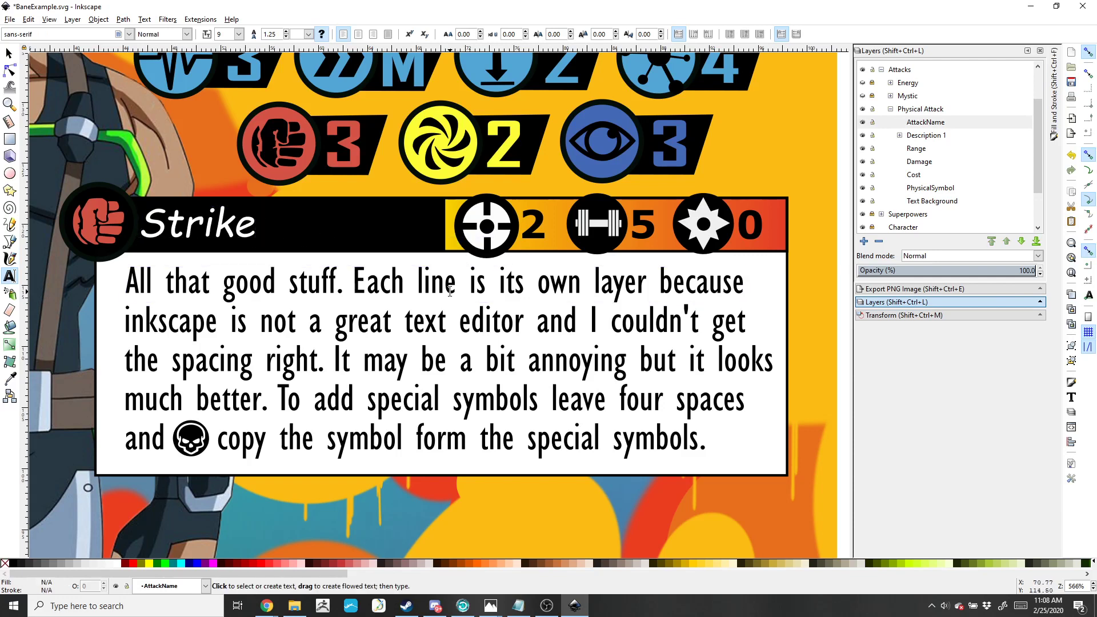
left_click(319, 240)
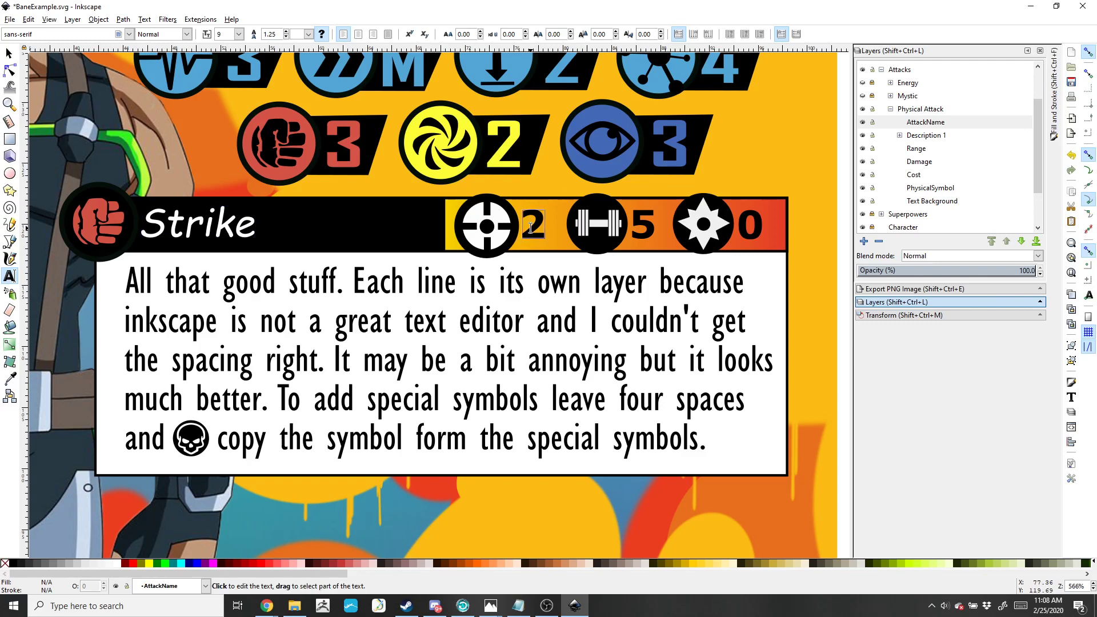
Open the damage value and the cost value of the Strike attack for text editing
left_click(635, 228)
scroll(718, 162, "up", 3)
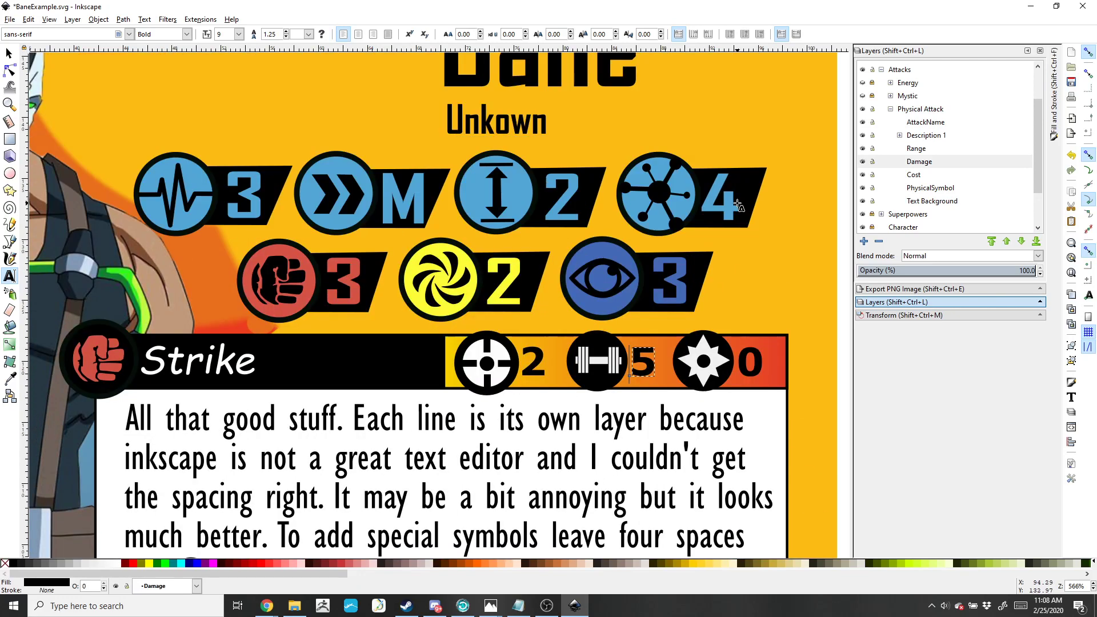
scroll(714, 252, "down", 1)
scroll(718, 274, "down", 1)
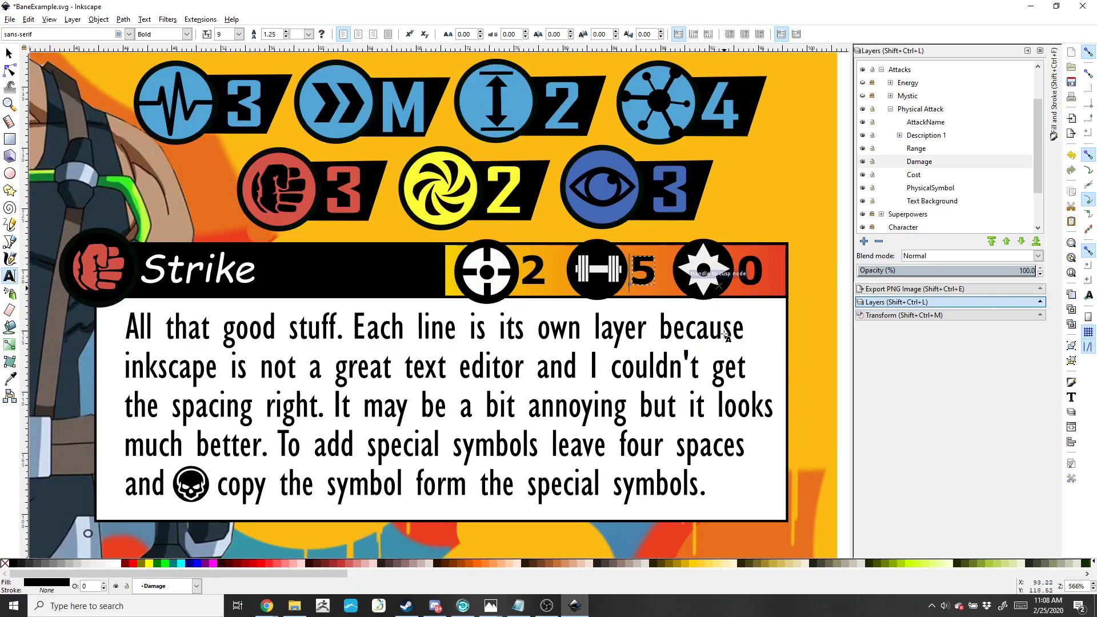
left_click(750, 279)
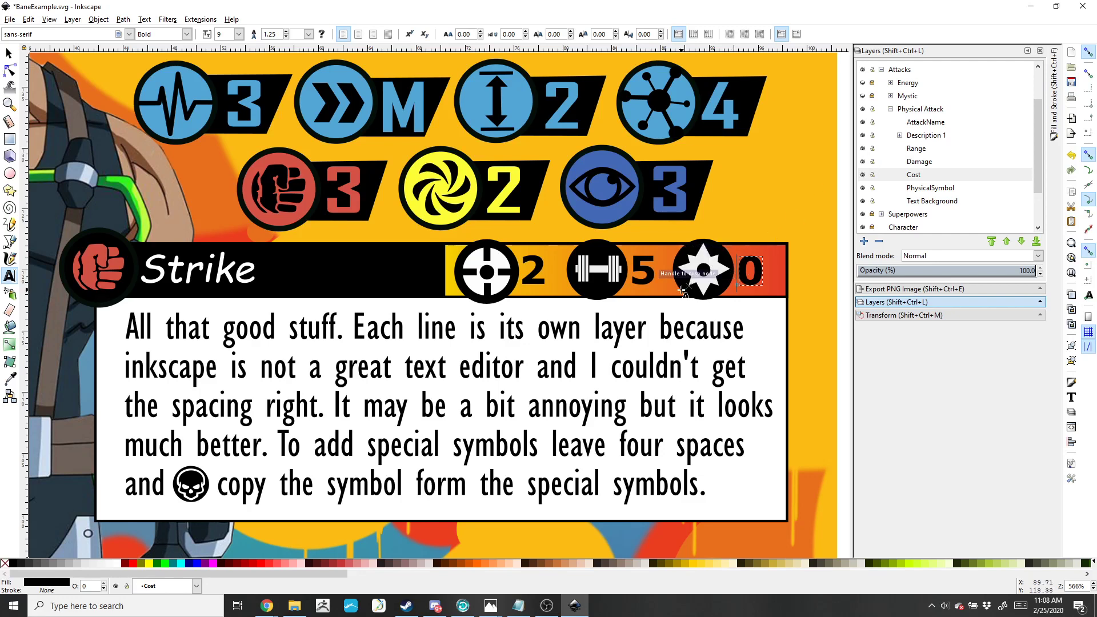
Select the cost symbol in the Strike header, and lock the Text Background and PhysicalSymbol sublayers
left_click(9, 53)
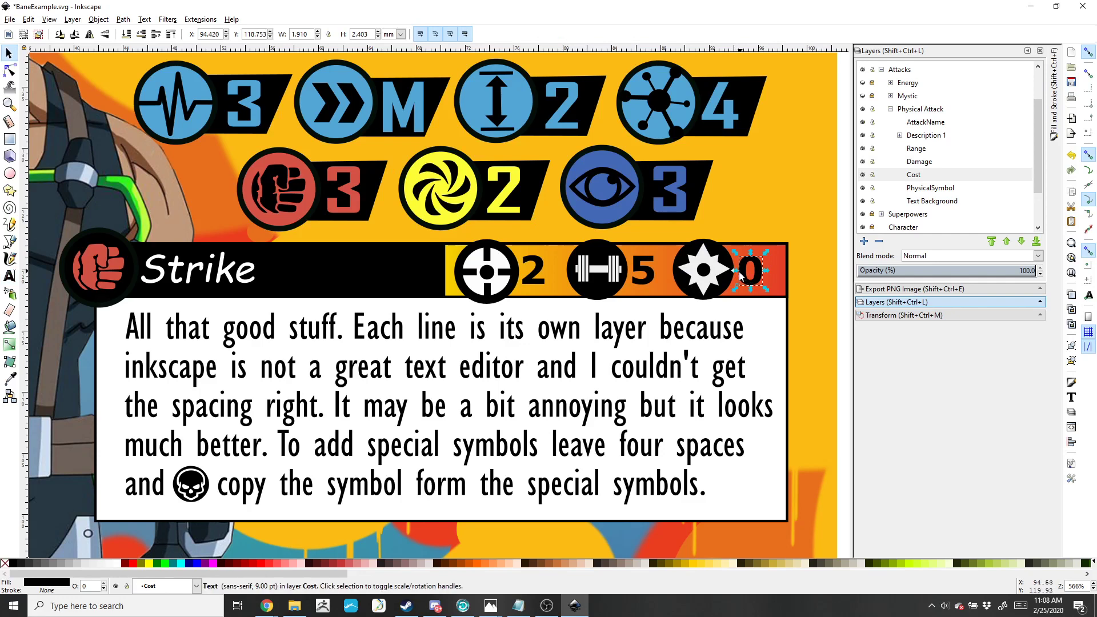
mouse_move(709, 273)
left_mouse_down()
mouse_move(664, 264)
mouse_move(704, 270)
left_mouse_up()
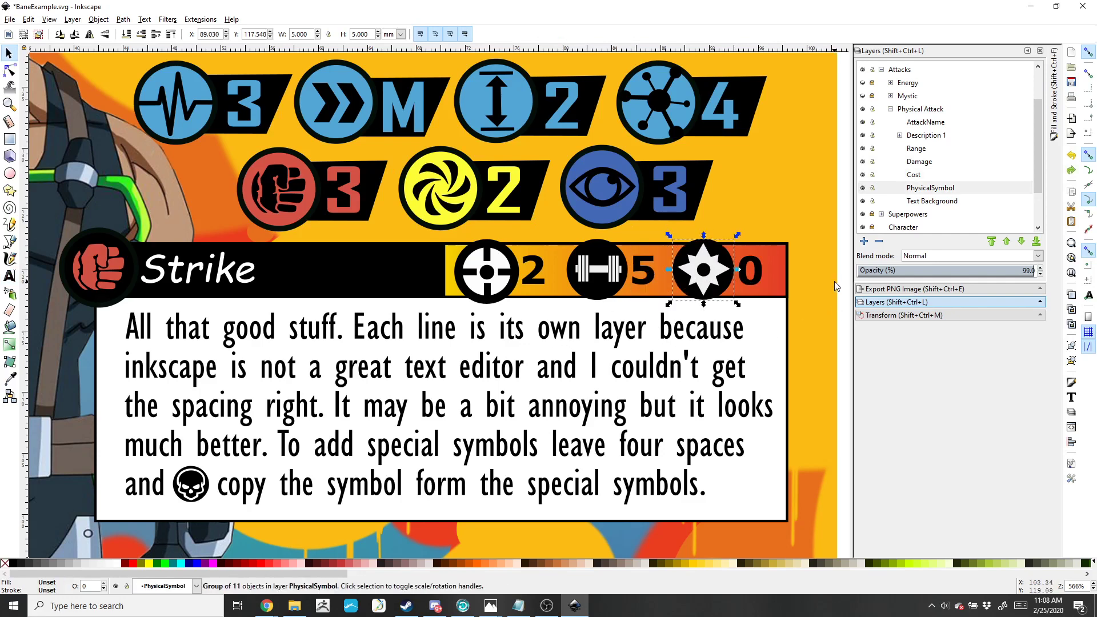
left_click(873, 201)
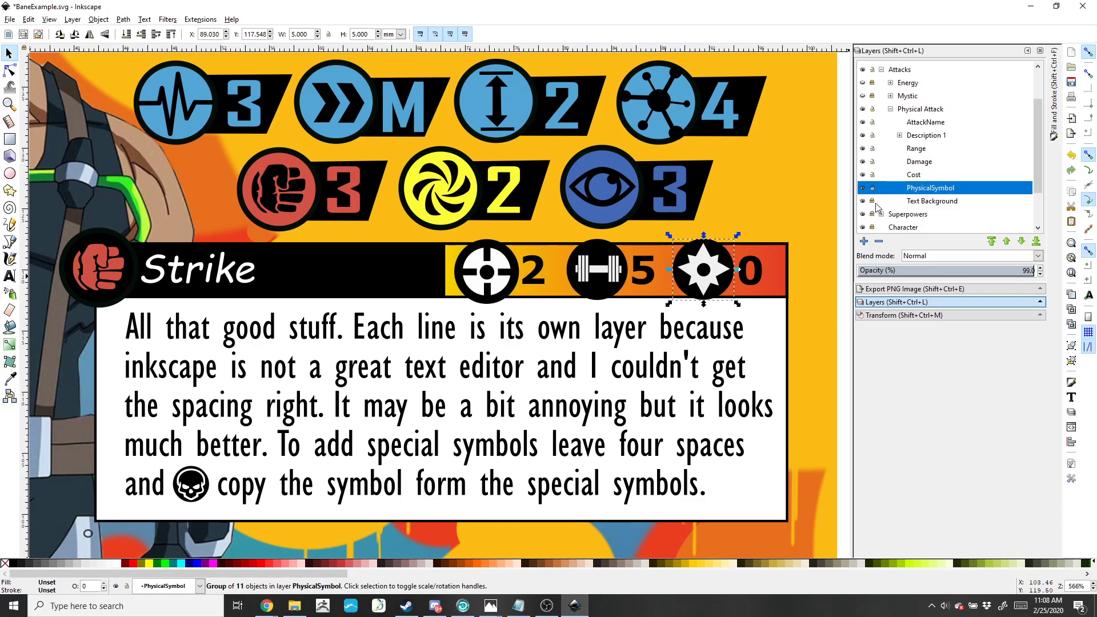
left_click(872, 190)
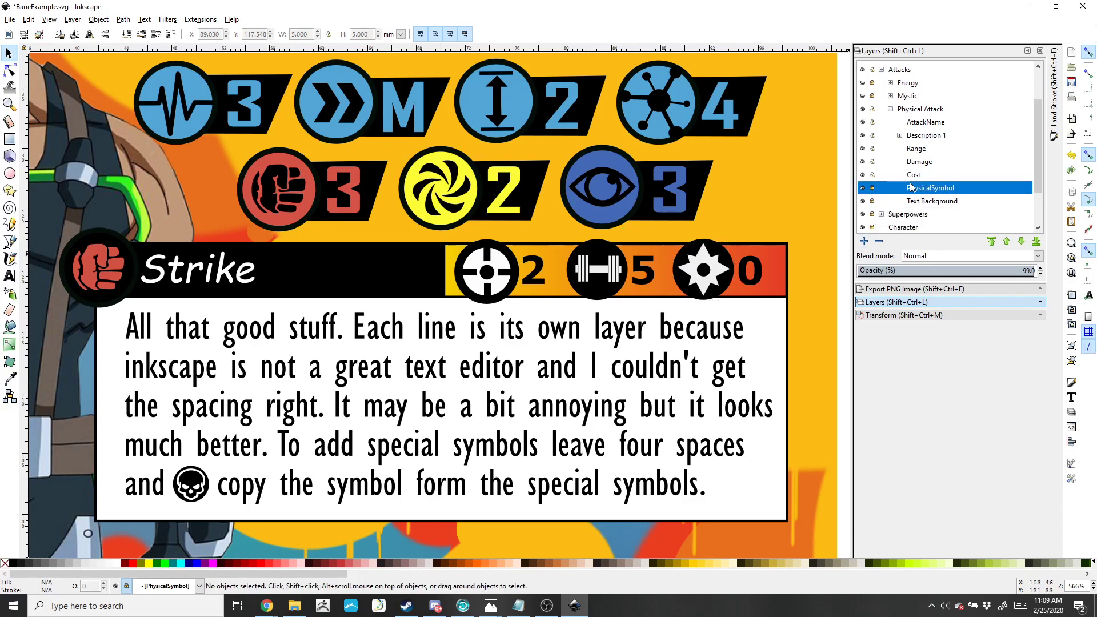
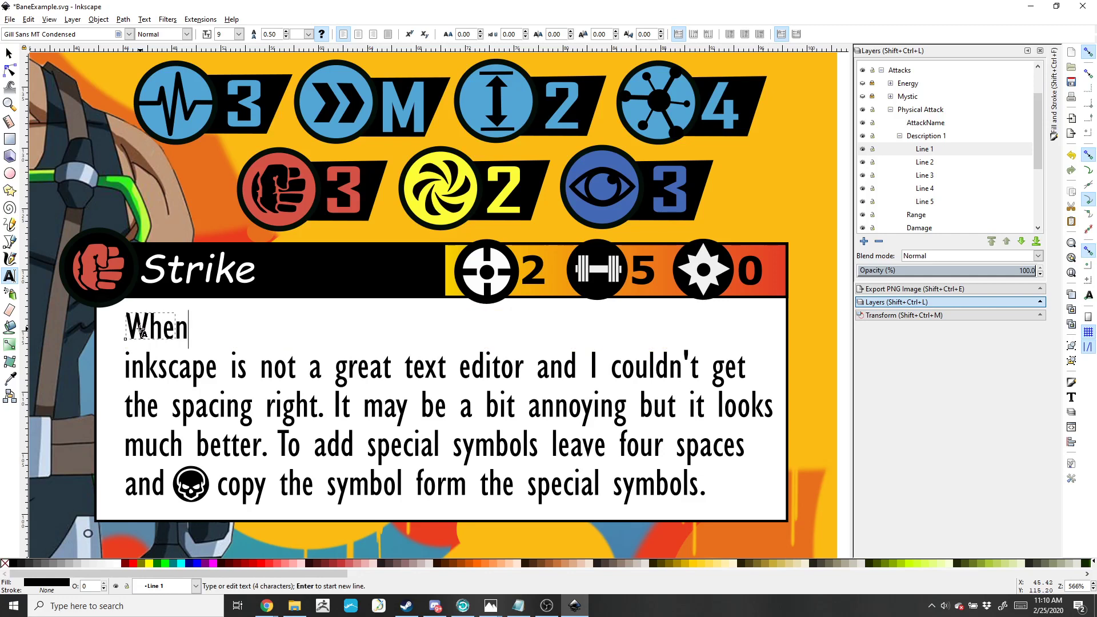
type("s this attack")
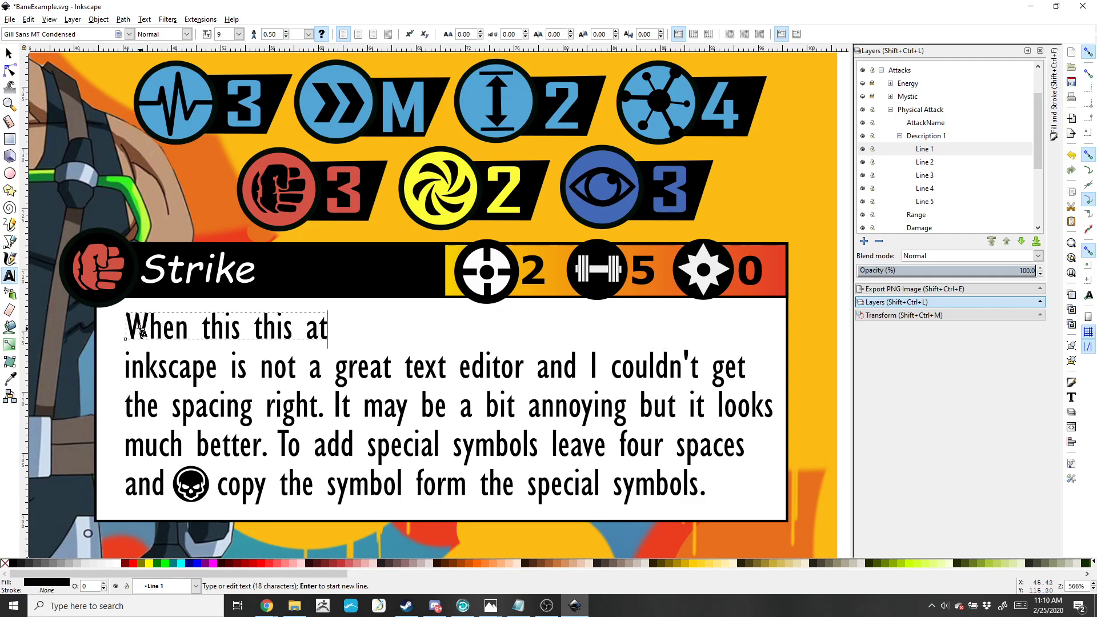
key("BackSpace")
key("BackSpace")
key("BackSpace")
key("BackSpace")
key("BackSpace")
key("BackSpace")
key("BackSpace")
key("BackSpace")
key("BackSpace")
key("BackSpace")
key("BackSpace")
key("BackSpace")
key("BackSpace")
key("BackSpace")
key("BackSpace")
key("BackSpace")
key("BackSpace")
key("BackSpace")
key("BackSpace")
key("BackSpace")
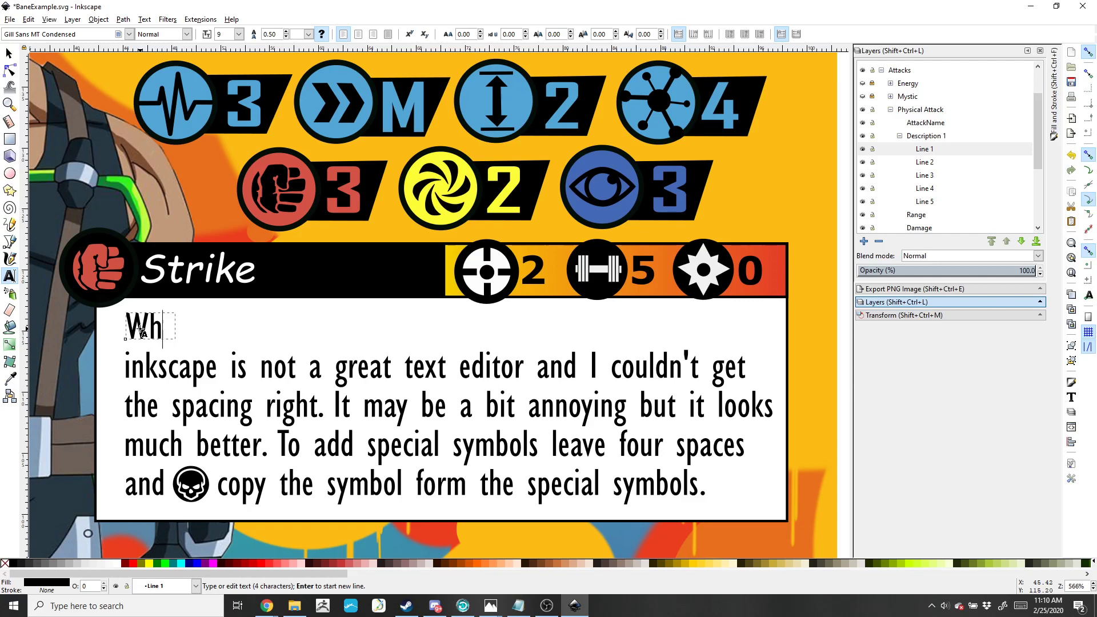
Write "After this attack is resolved, this character gains" as Line 1 of Strike's description, leaving spaces at the end
type("After t")
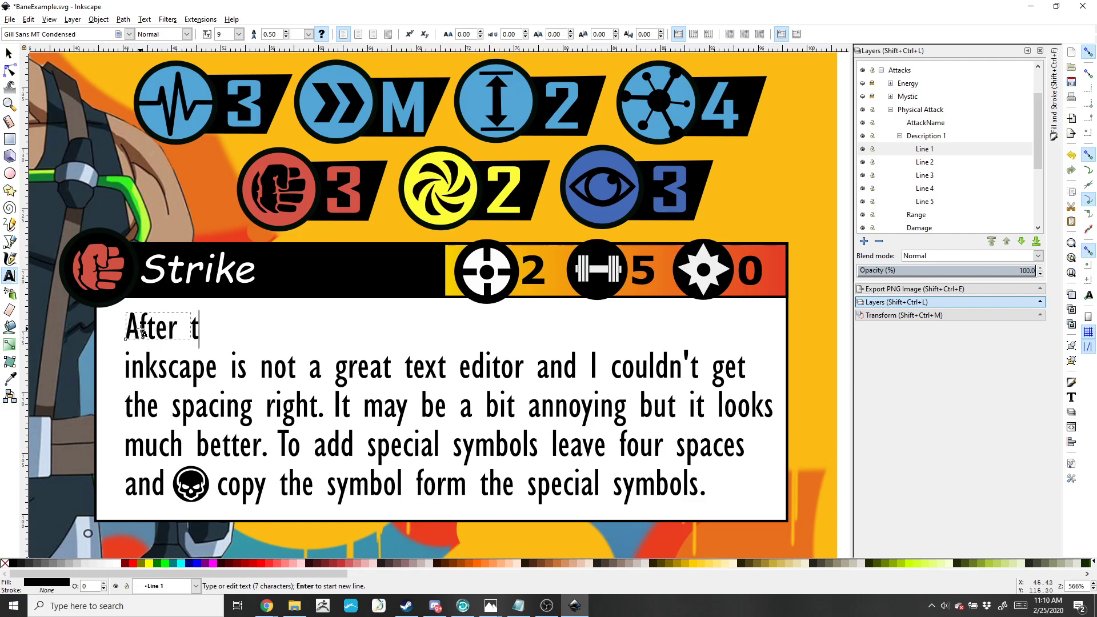
type("his attack is re")
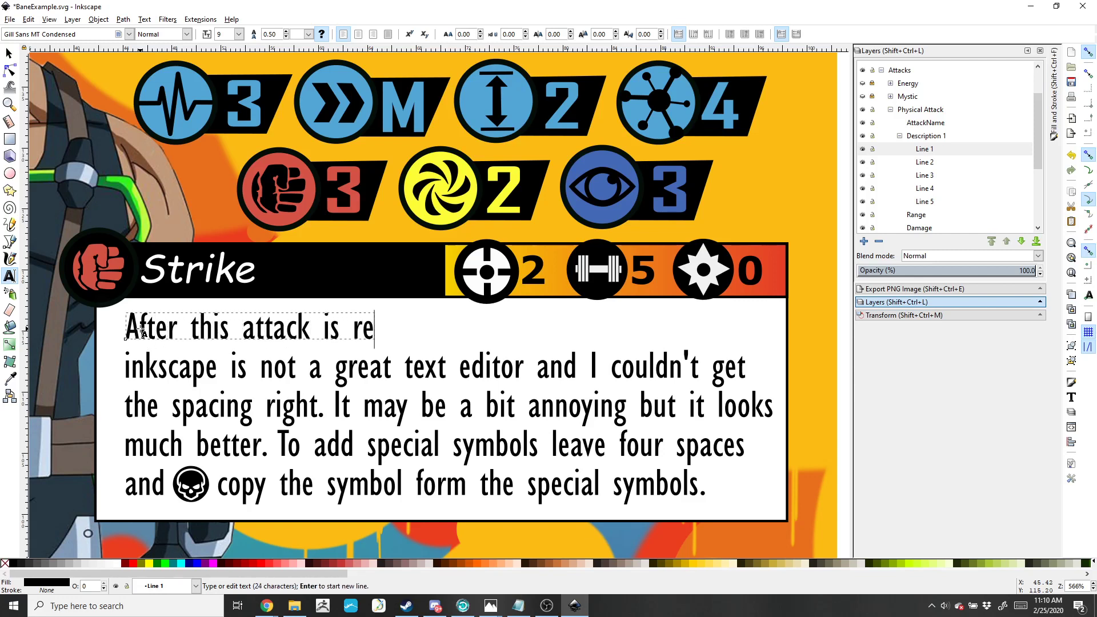
type("solved, ")
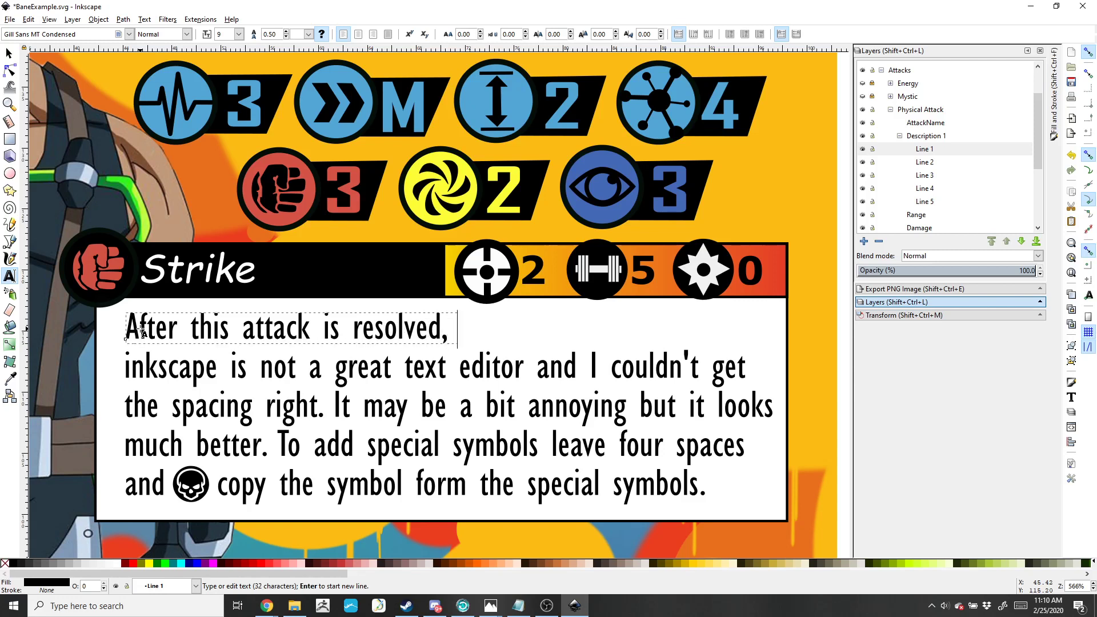
type("this character ")
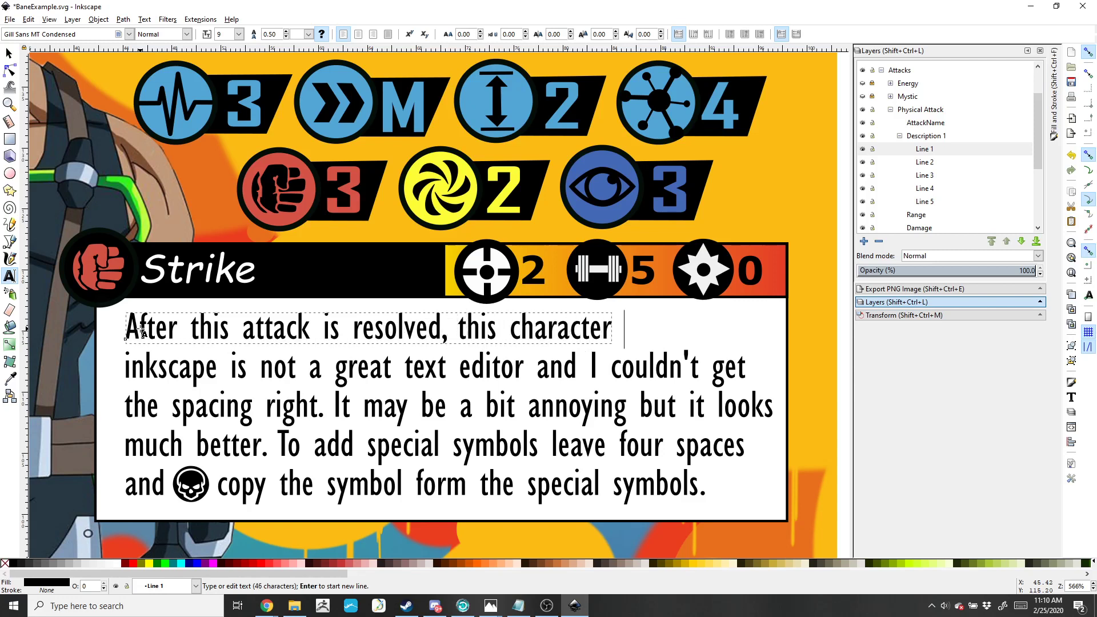
type("gains ")
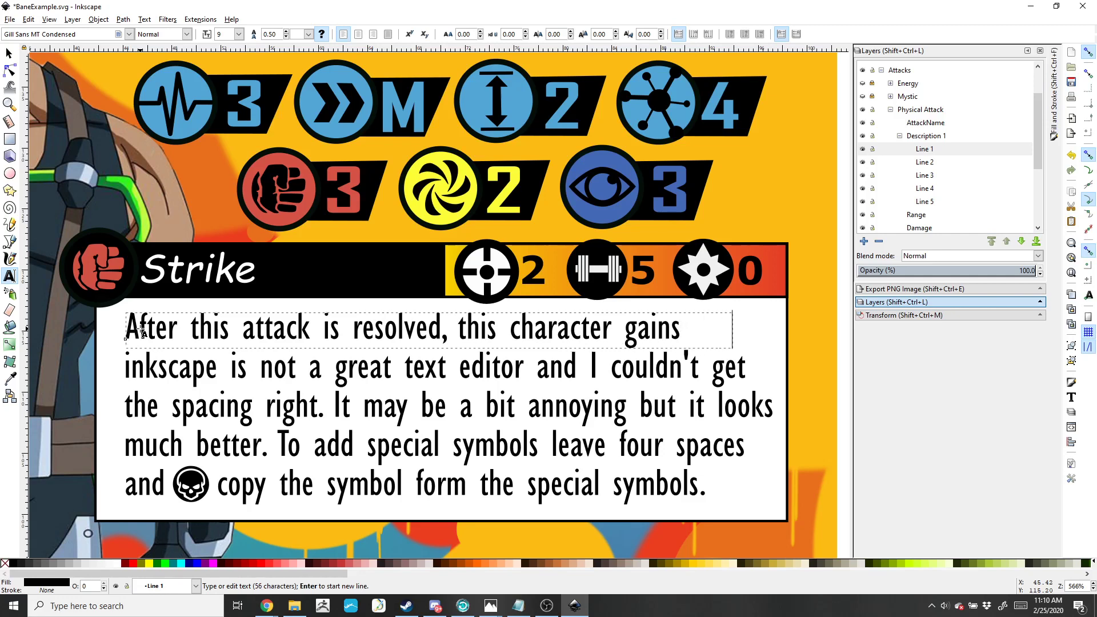
type("    equ")
key("BackSpace")
type("qua")
key("BackSpace")
key("BackSpace")
key("BackSpace")
key("BackSpace")
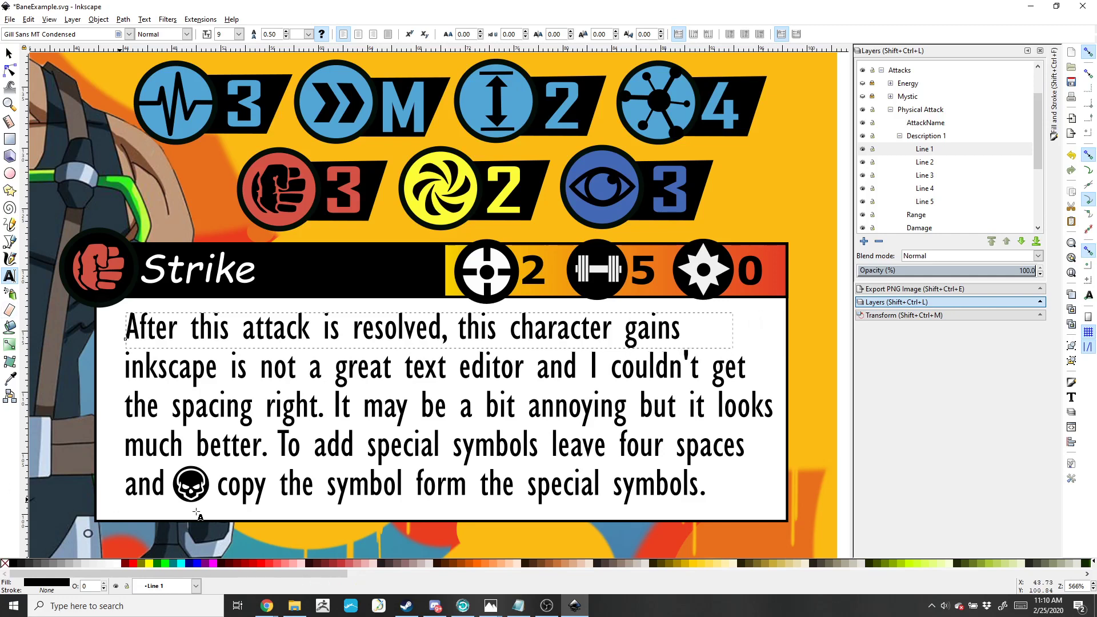
Replace Line 2 of Strike's description with "equal to dealt.", leaving a gap of several spaces before "dealt."
triple_click(197, 372)
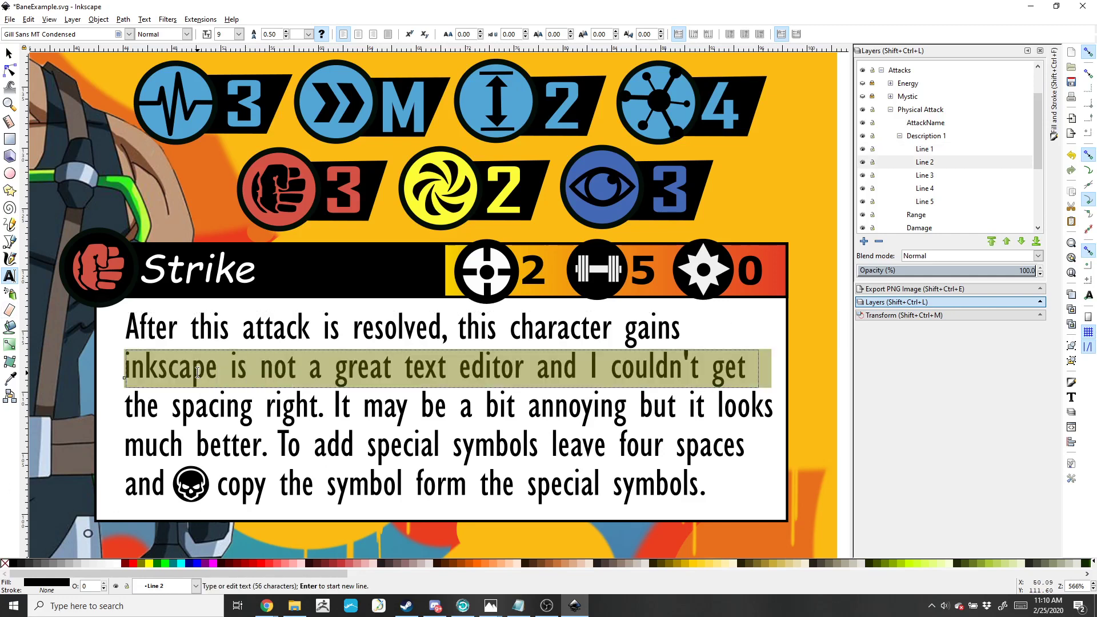
type("equal to ")
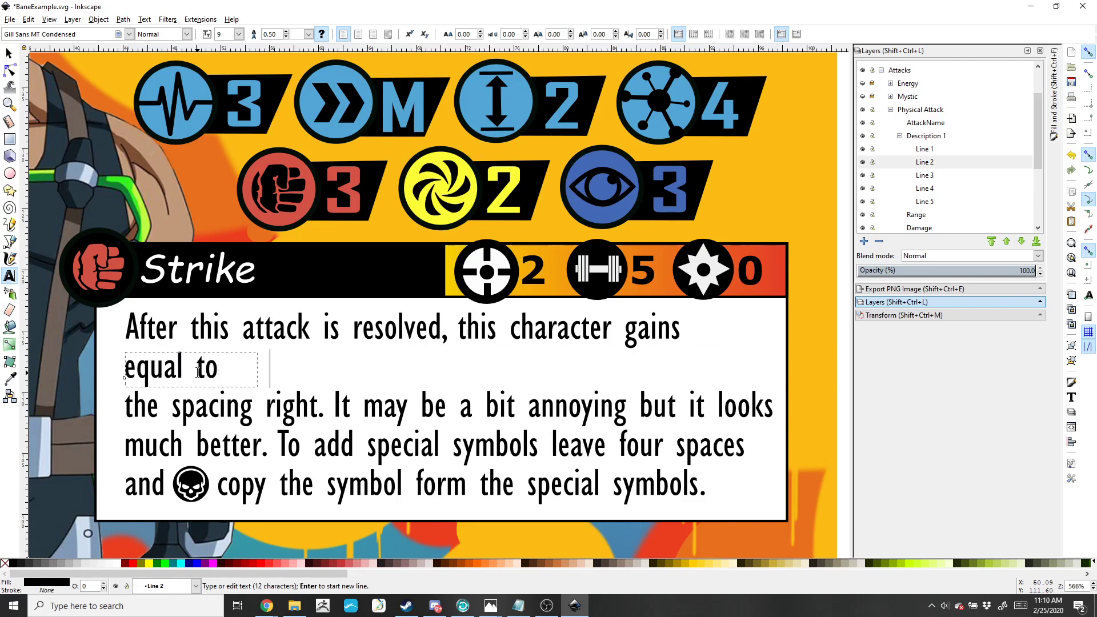
type("   dealth.")
key("BackSpace")
key("BackSpace")
type(".")
key("BackSpace")
Place the eight-pointed star symbol after "gains" at the end of Line 1, keeping a copy of it in the special symbols palette
scroll(516, 377, "down", 2)
left_click_drag(681, 376, 419, 407)
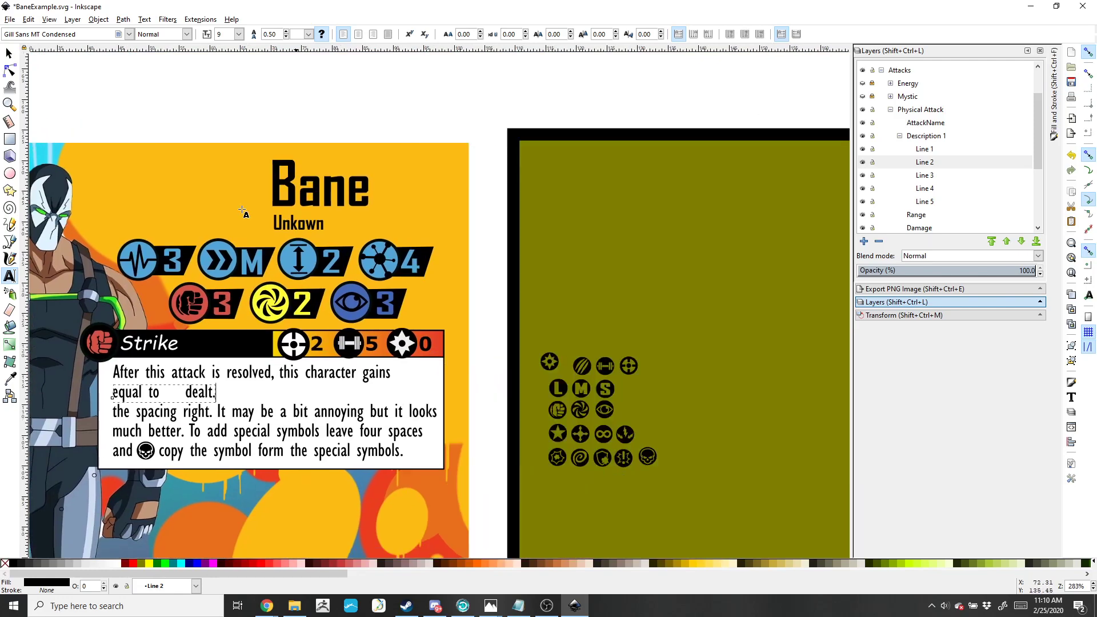
left_click(9, 55)
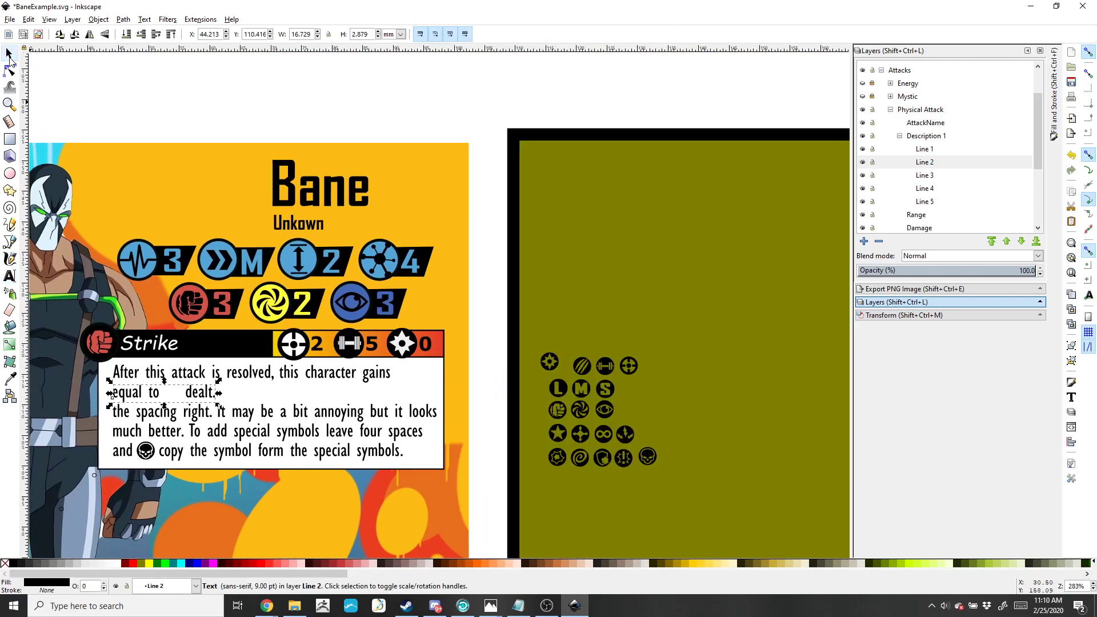
left_click_drag(553, 363, 440, 405)
scroll(407, 377, "up", 5)
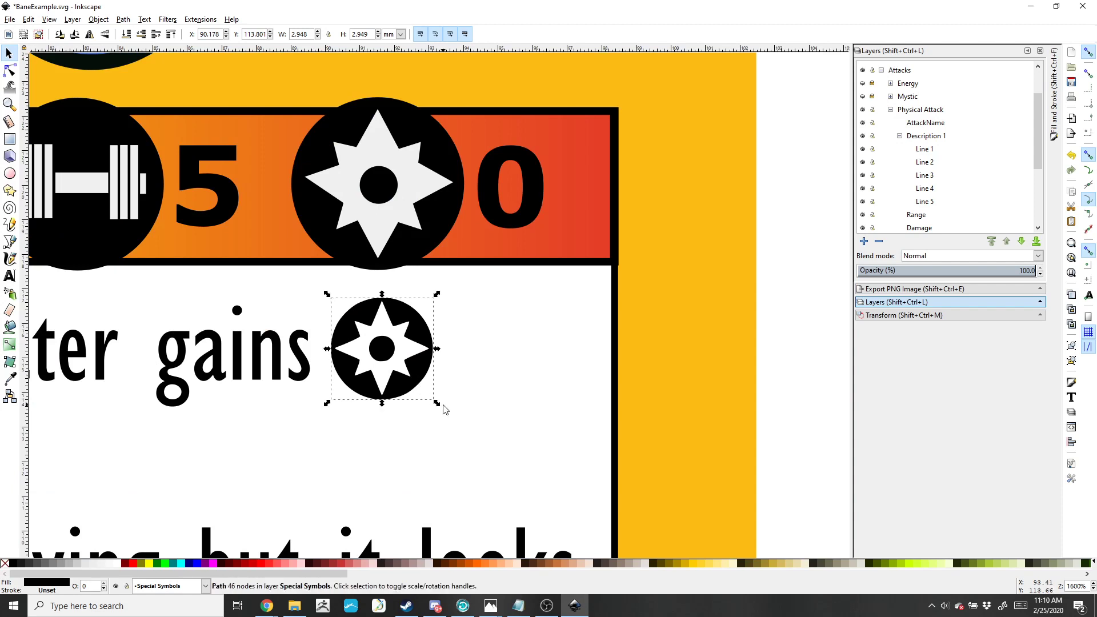
scroll(445, 409, "down", 4)
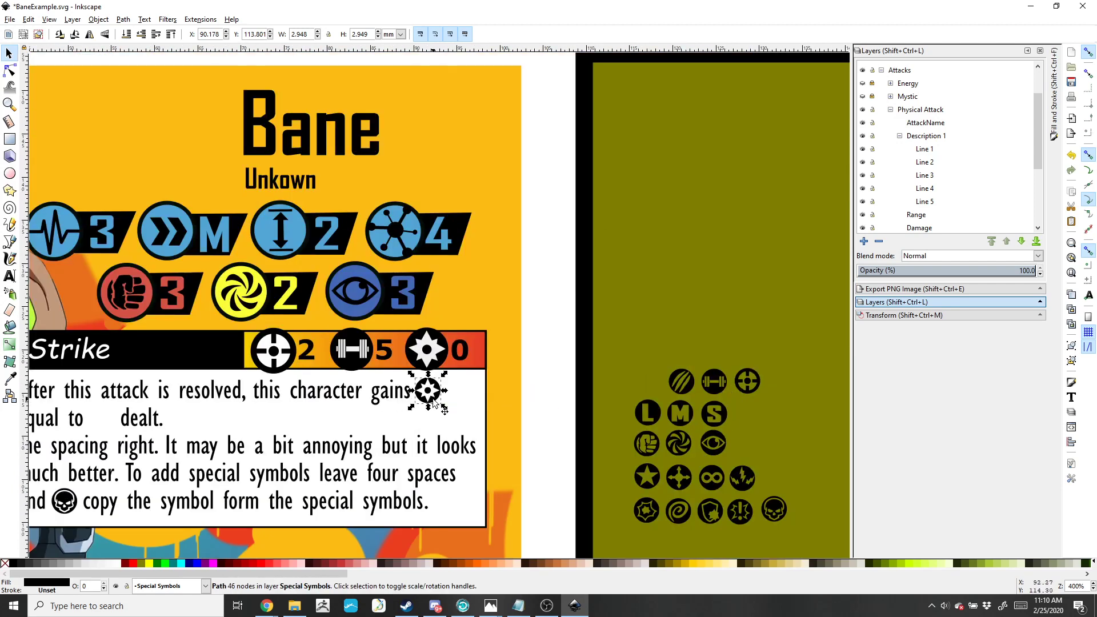
left_click_drag(437, 395, 649, 373)
left_click(649, 374)
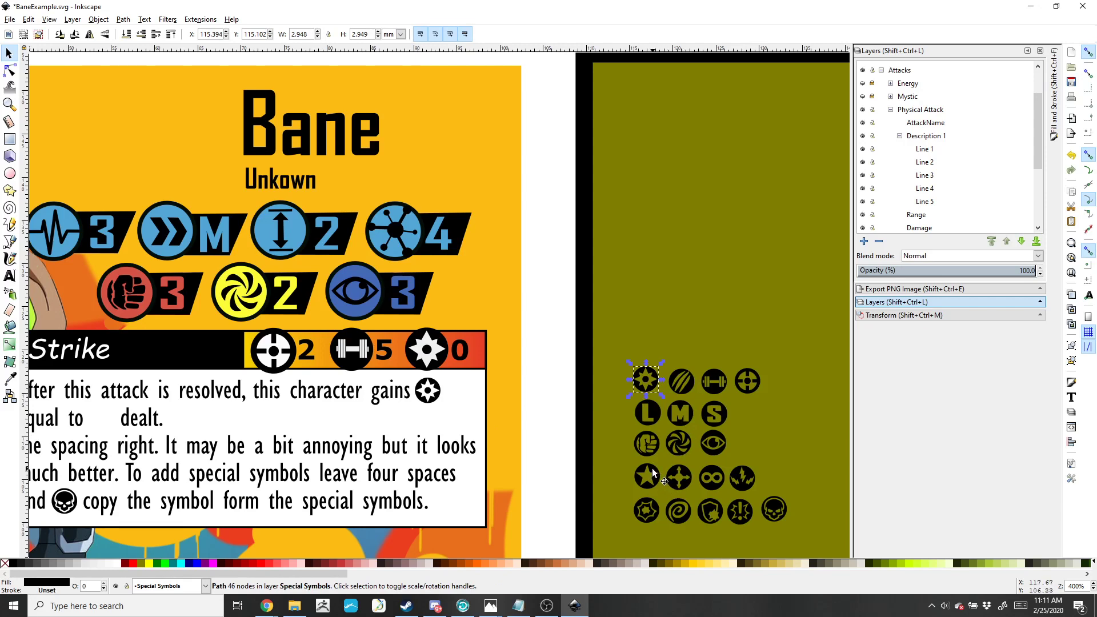
Place a copy of the claw-mark symbol from the special symbols in the gap before "dealt." in Line 2
left_click(691, 379)
left_click_drag(692, 383, 107, 421)
scroll(106, 421, "up", 2, "ctrl")
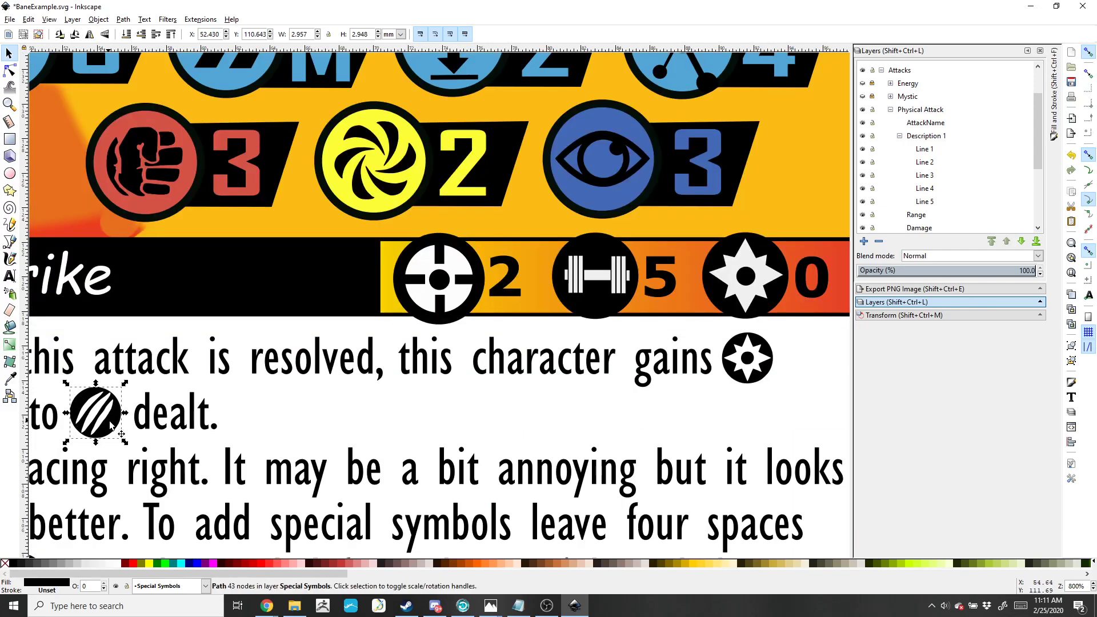
scroll(153, 462, "down", 2, "ctrl")
left_click_drag(296, 441, 425, 393)
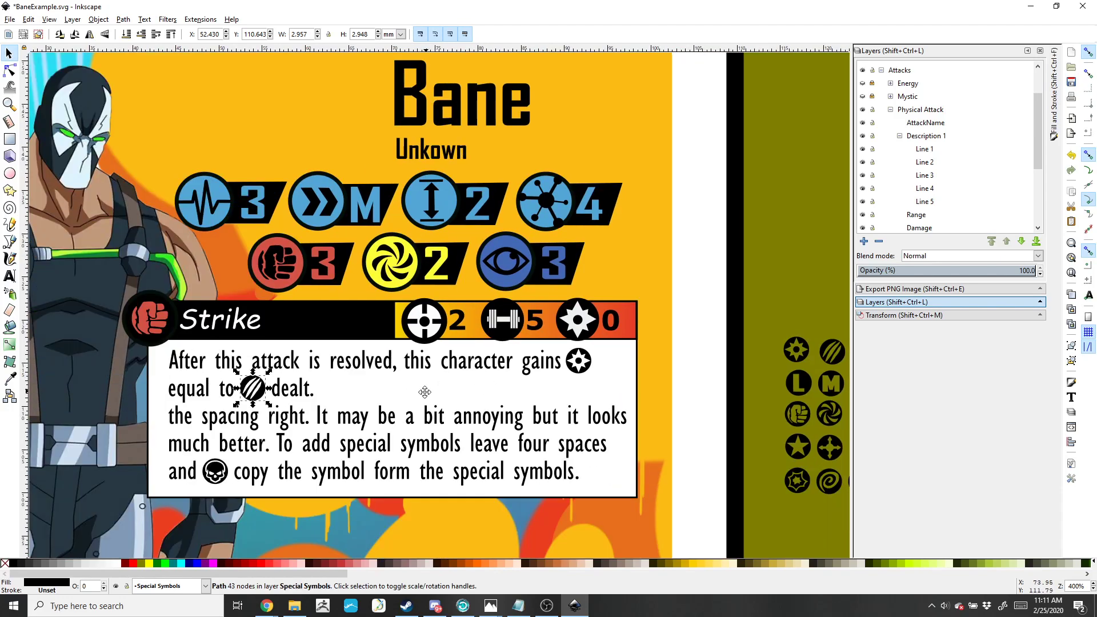
Draw a small ellipse with radii of about 0.4 by 0.45 mm in front of Line 1 and fill it black
left_click_drag(773, 458, 735, 401)
scroll(130, 313, "up", 2, "ctrl")
left_click(151, 385)
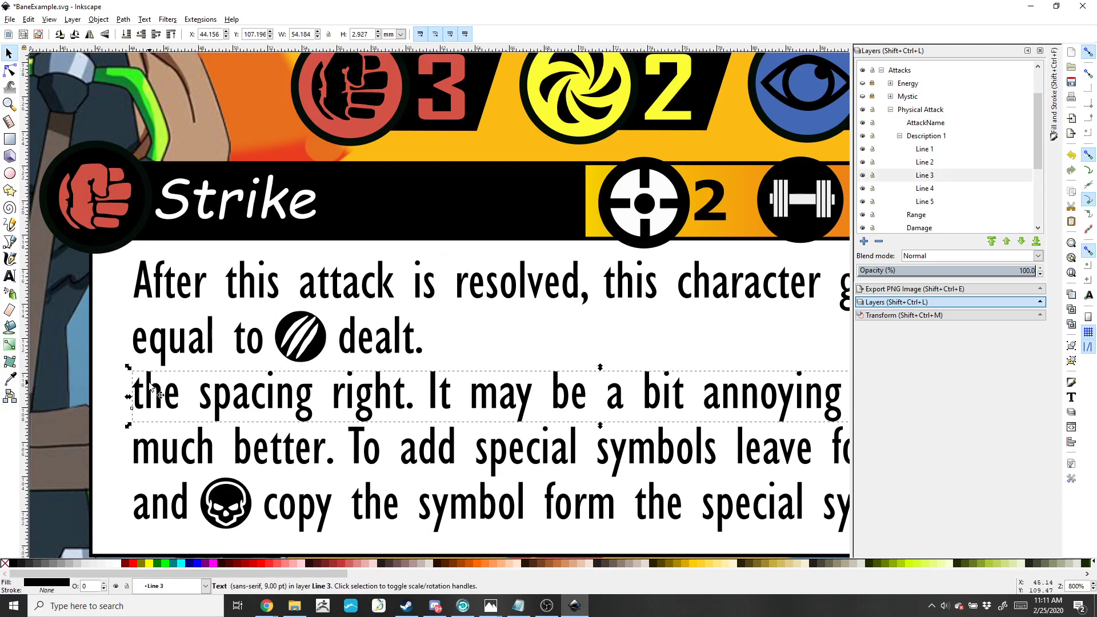
left_click(156, 284)
left_click(11, 177)
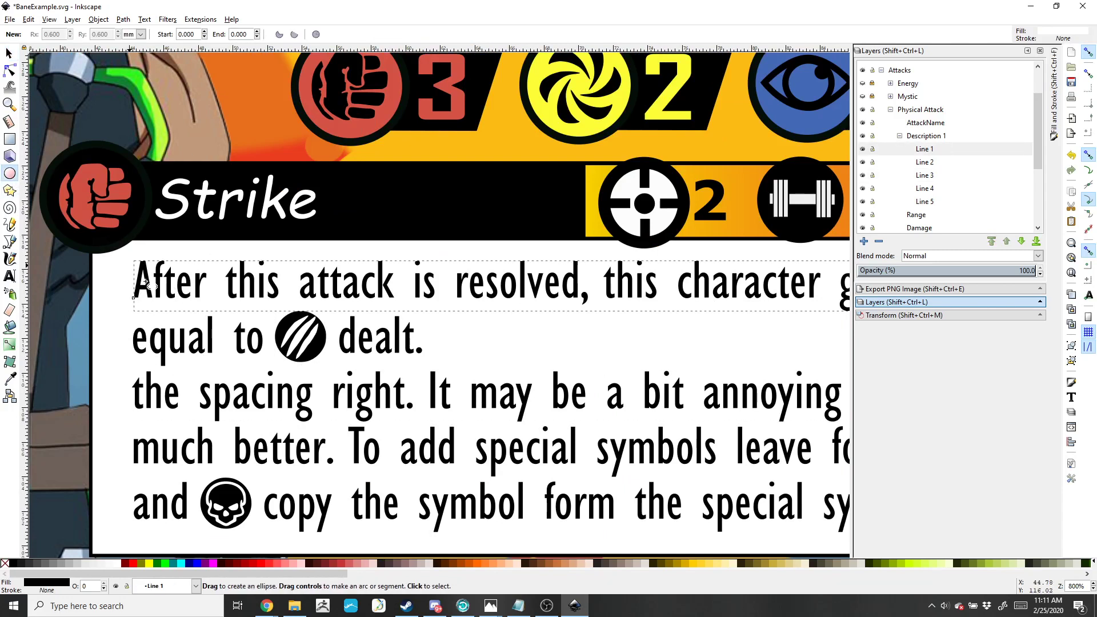
left_click_drag(112, 279, 126, 294)
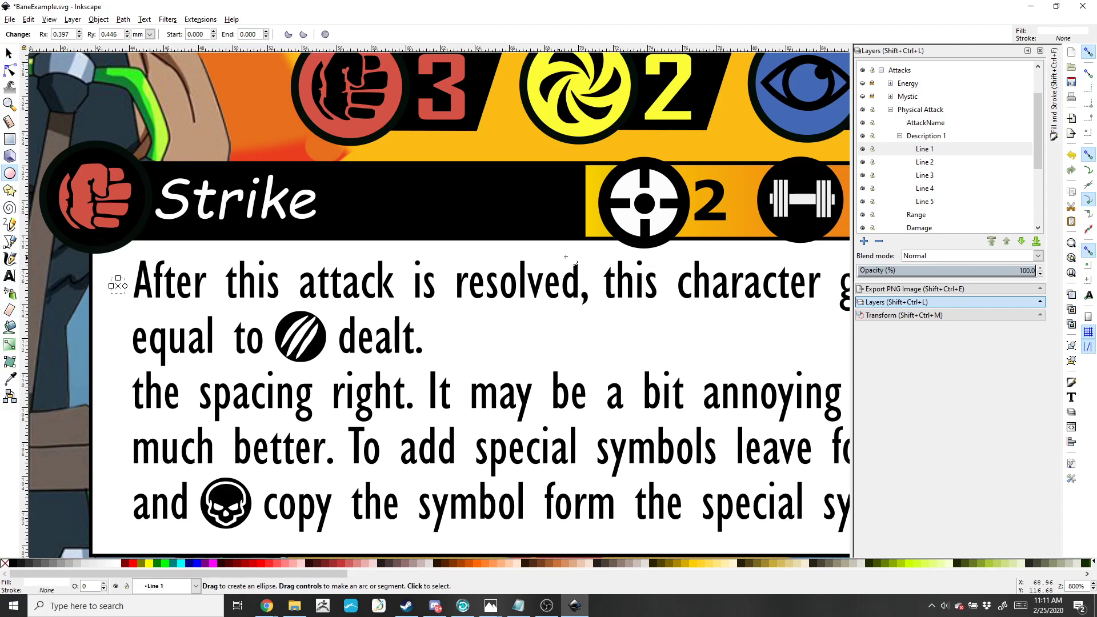
left_click(19, 564)
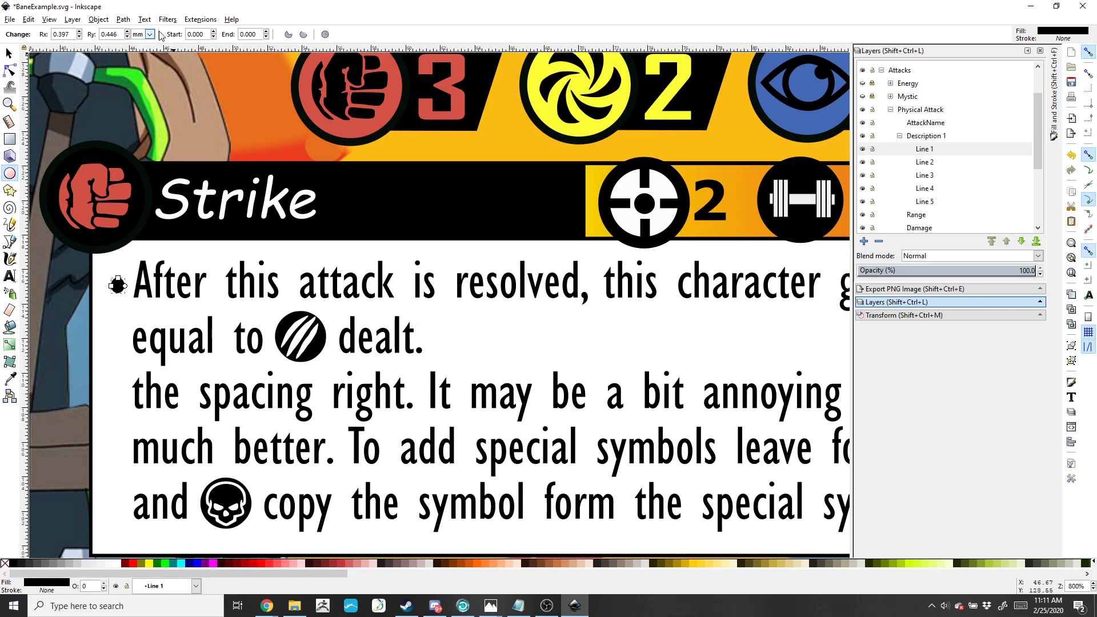
Set both radii of the black ellipse to 0.4 mm and place bullet dots in front of Line 1 and Line 3
double_click(62, 35)
type("0.4")
key("Tab")
type(".4")
key("Tab")
key("Return")
key("s")
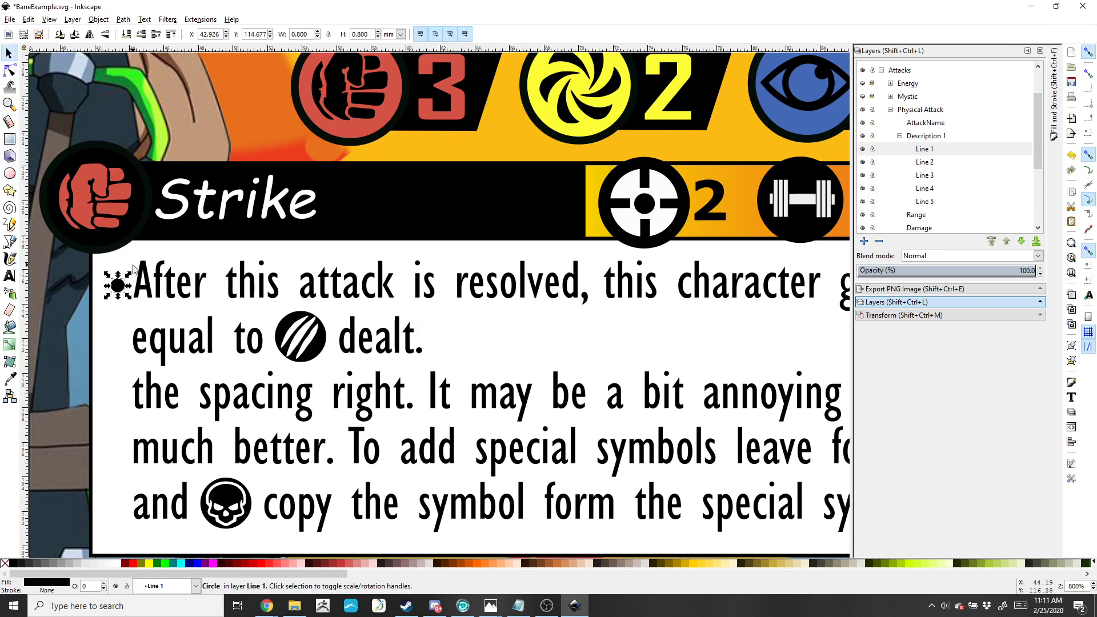
left_click_drag(127, 294, 115, 396)
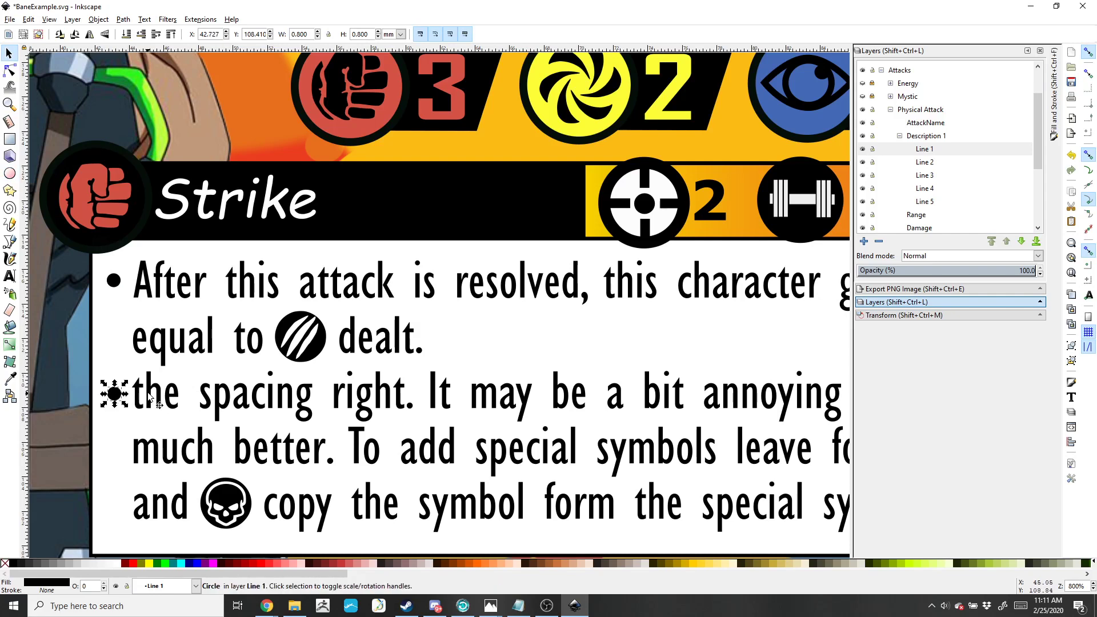
Replace Line 3's placeholder text with "Throw:", leaving several spaces in front of the word
left_click(150, 397)
key("t")
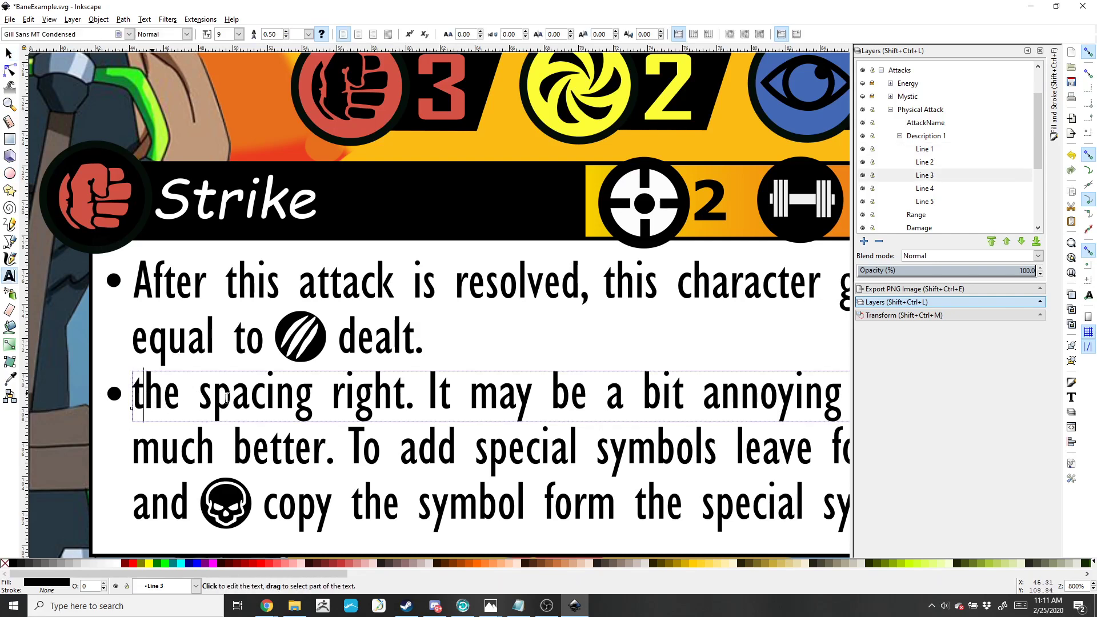
key("shift+Right")
key("shift+Right")
key("shift+Right")
key("shift+Right")
key("shift+Right")
key("shift+Right")
key("shift+Right")
key("shift+Right")
key("shift+Right")
key("shift+Right")
key("shift+Right")
key("shift+Right")
key("shift+Right")
key("shift+Right")
key("shift+Right")
key("shift+Right")
key("shift+Right")
key("shift+Right")
key("shift+Right")
key("shift+Right")
key("shift+Right")
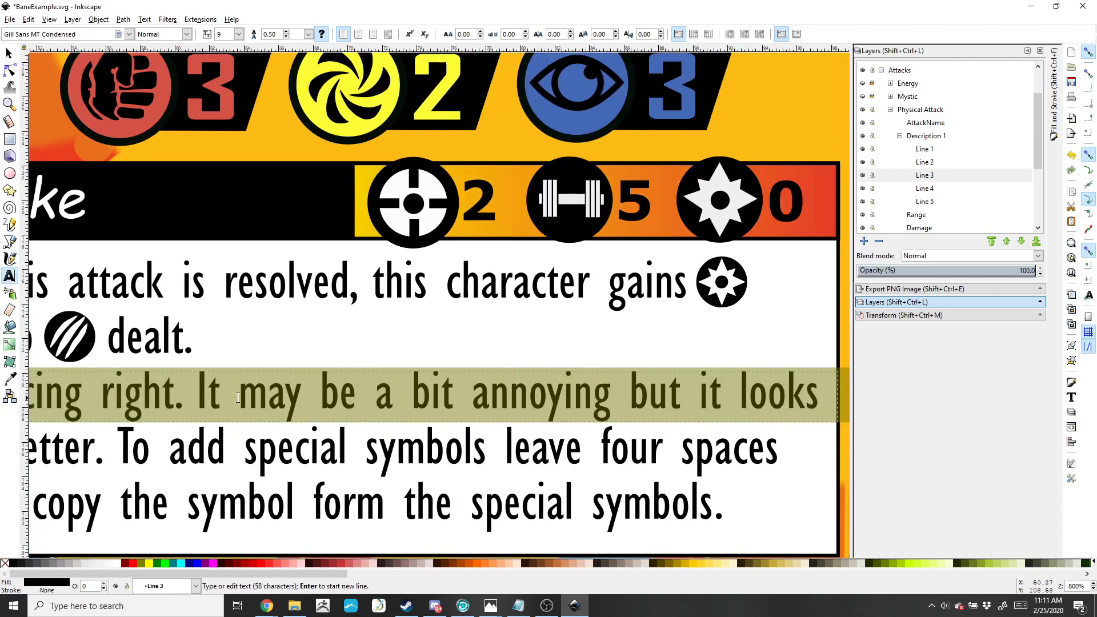
key("Delete")
key("Escape")
scroll(238, 398, "down", 3, "ctrl")
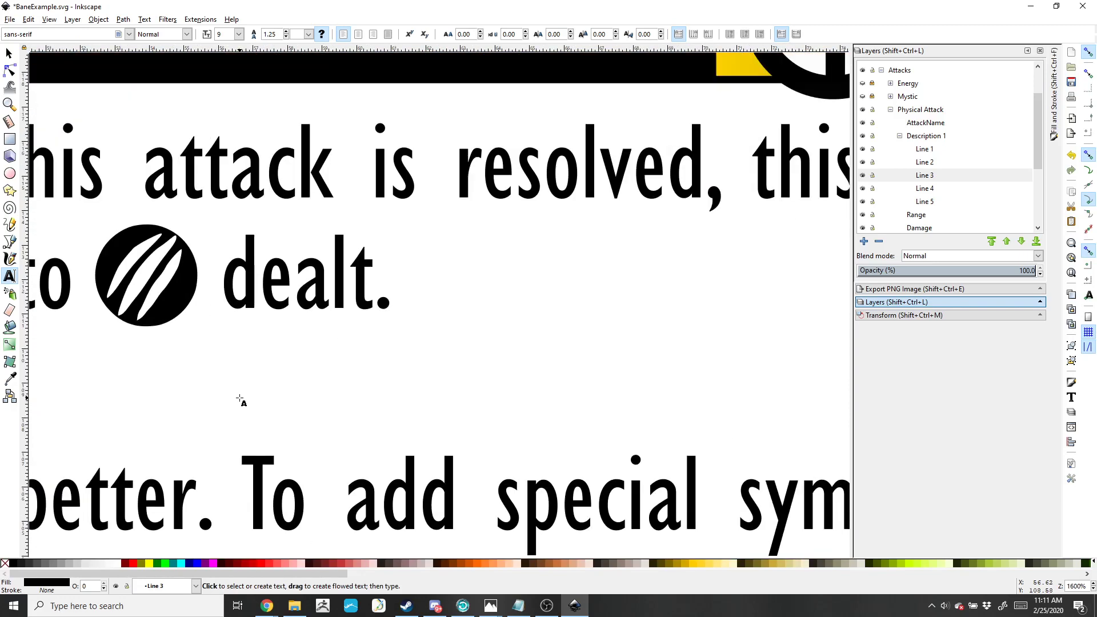
left_click(222, 398)
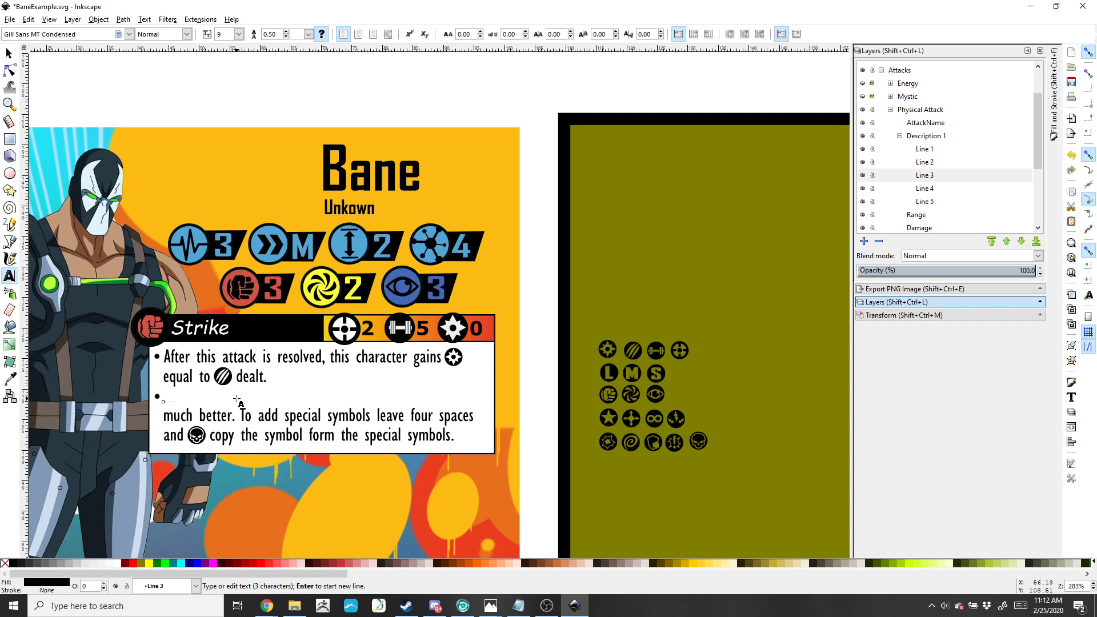
type("hrow:")
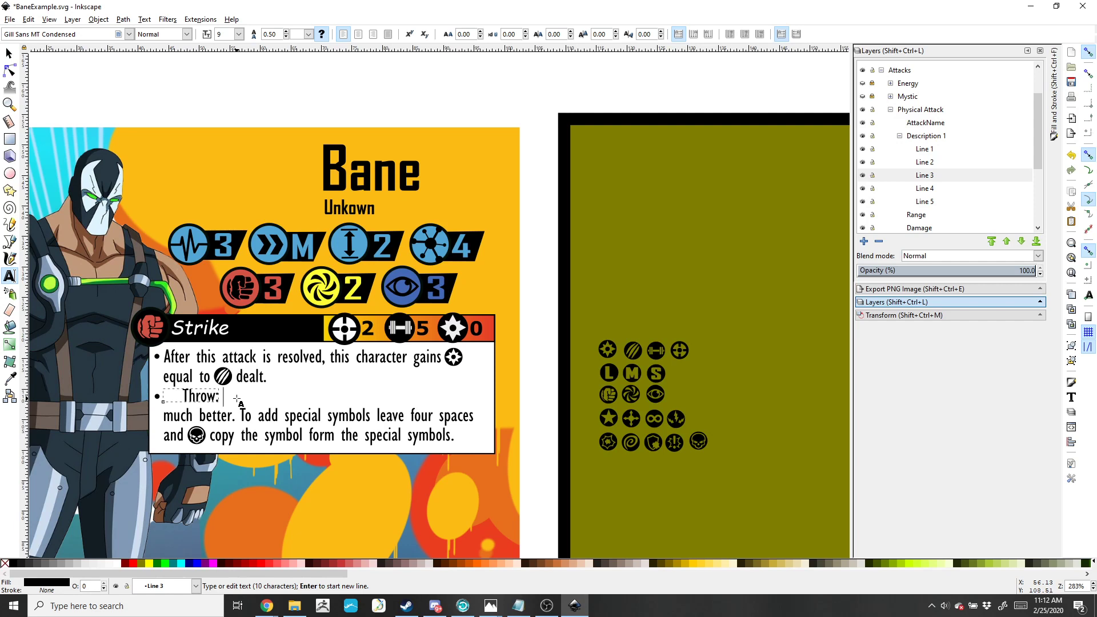
Try the Gill Sans MT Ext Condensed Bold font on the word "Throw:" in Line 3
key("shift+Left")
key("shift+Left")
key("shift+Left")
key("shift+Left")
key("shift+Left")
key("shift+Left")
key("shift+Left")
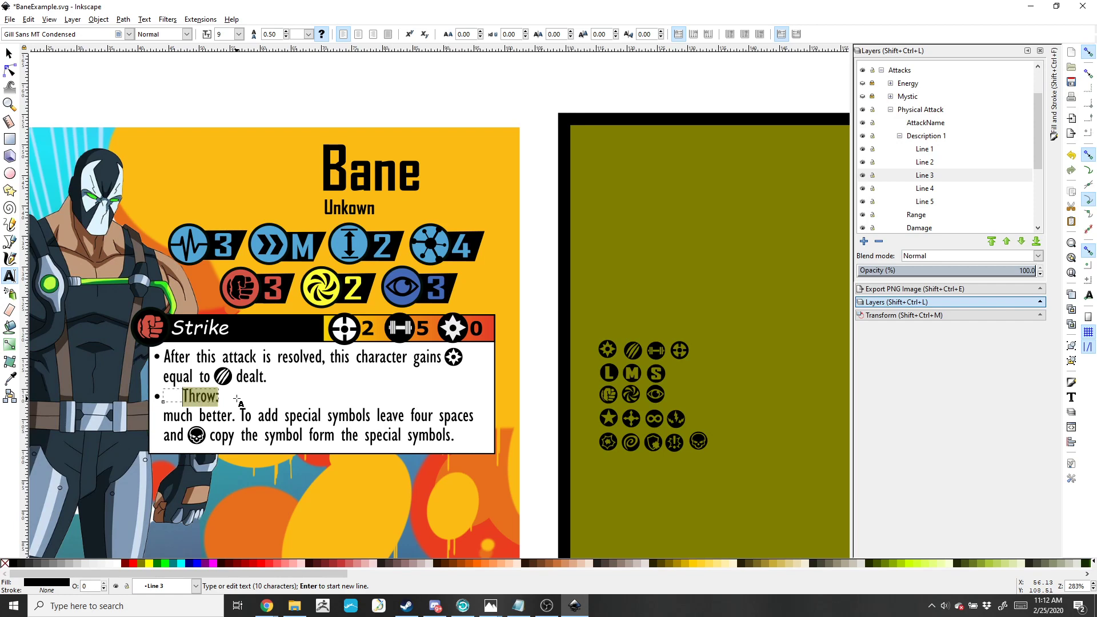
left_click(130, 34)
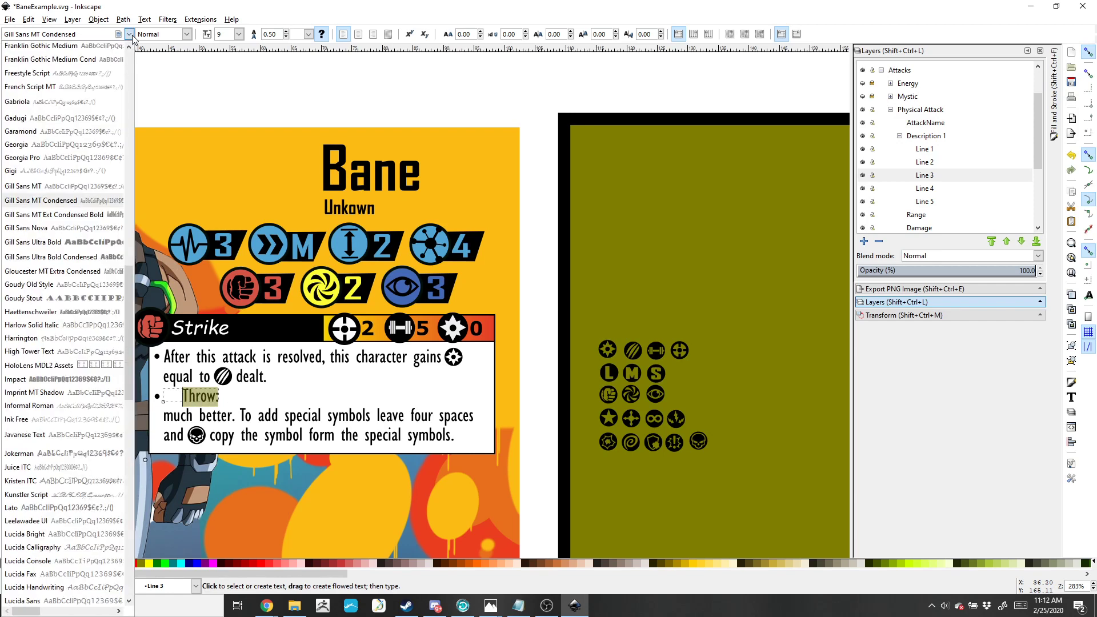
scroll(85, 174, "up", 10)
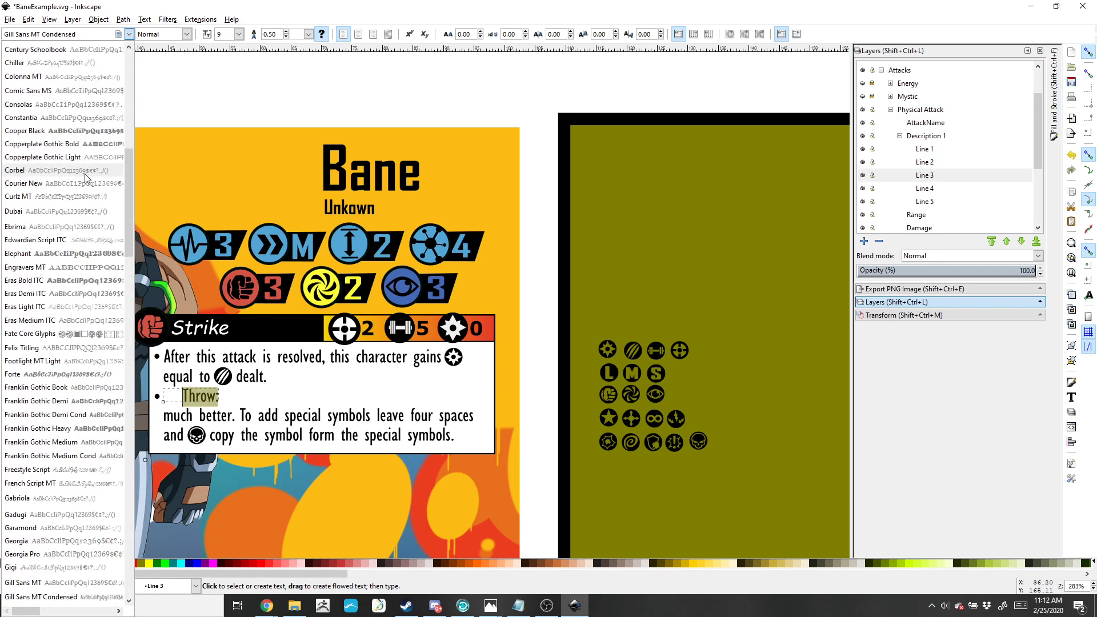
scroll(84, 173, "down", 10)
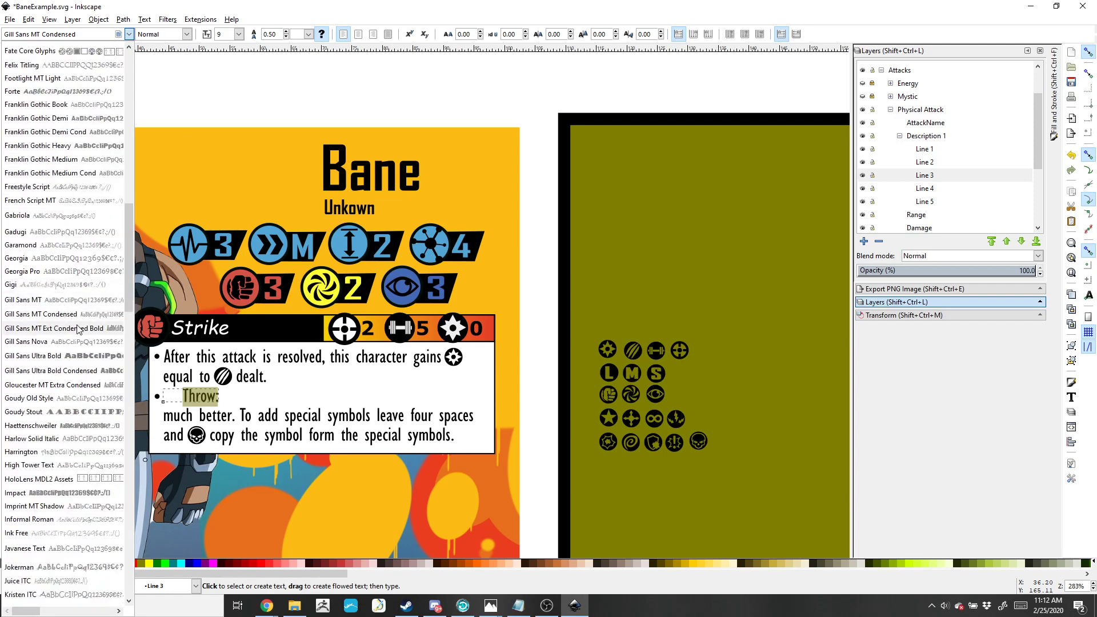
left_click(79, 329)
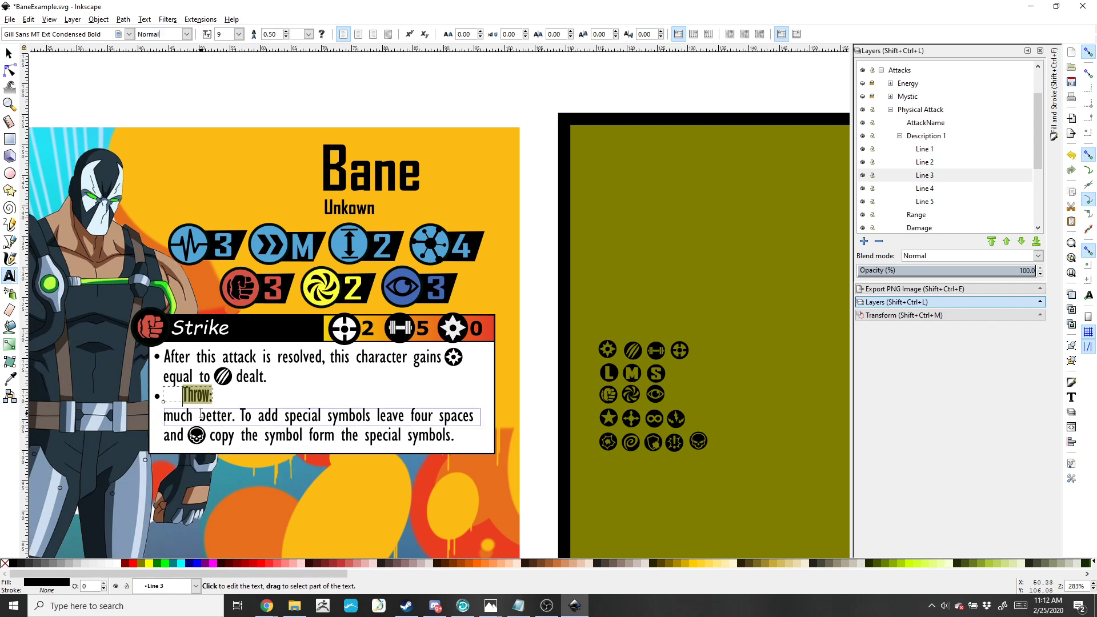
Return the word "Throw:" in Line 3 to the Gill Sans MT Condensed font
left_click(176, 397)
left_click(204, 396)
type("0")
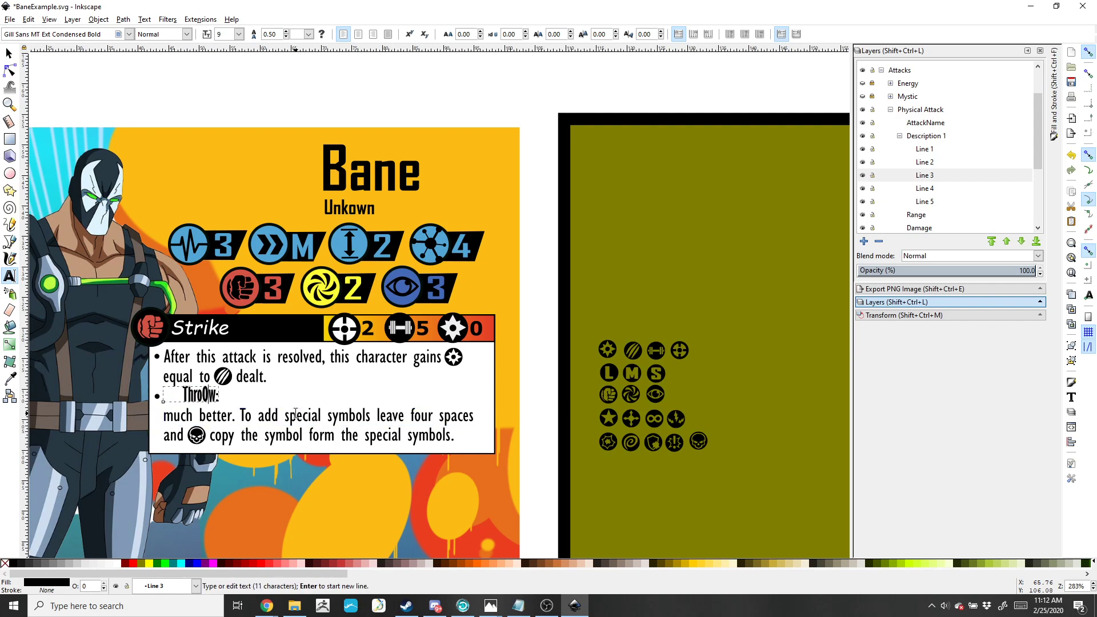
key("BackSpace")
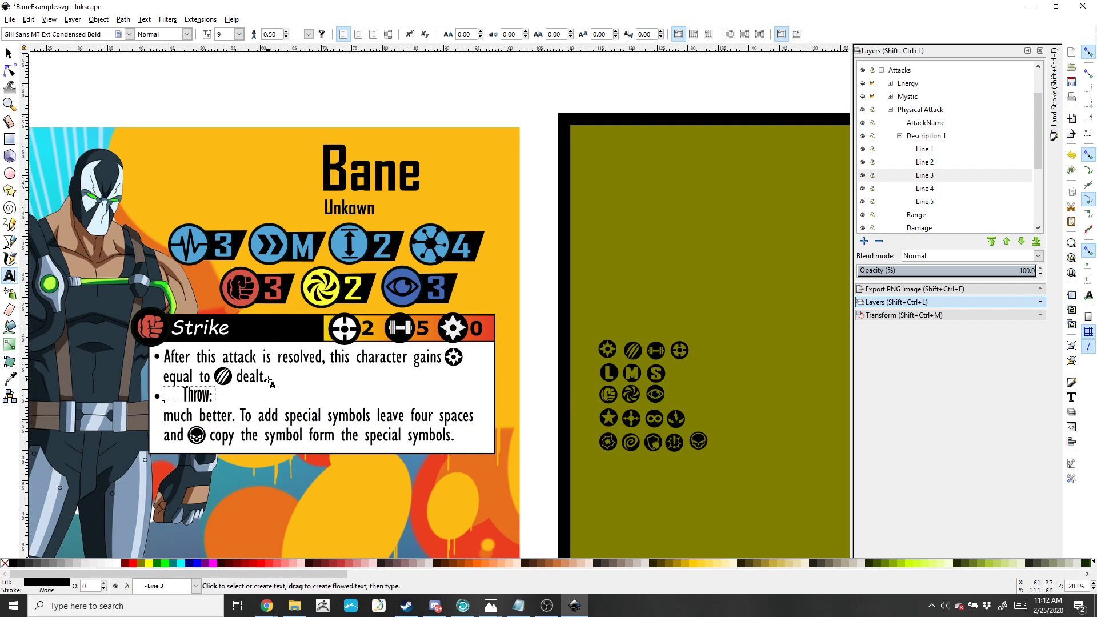
left_click(129, 37)
scroll(80, 163, "up", 15)
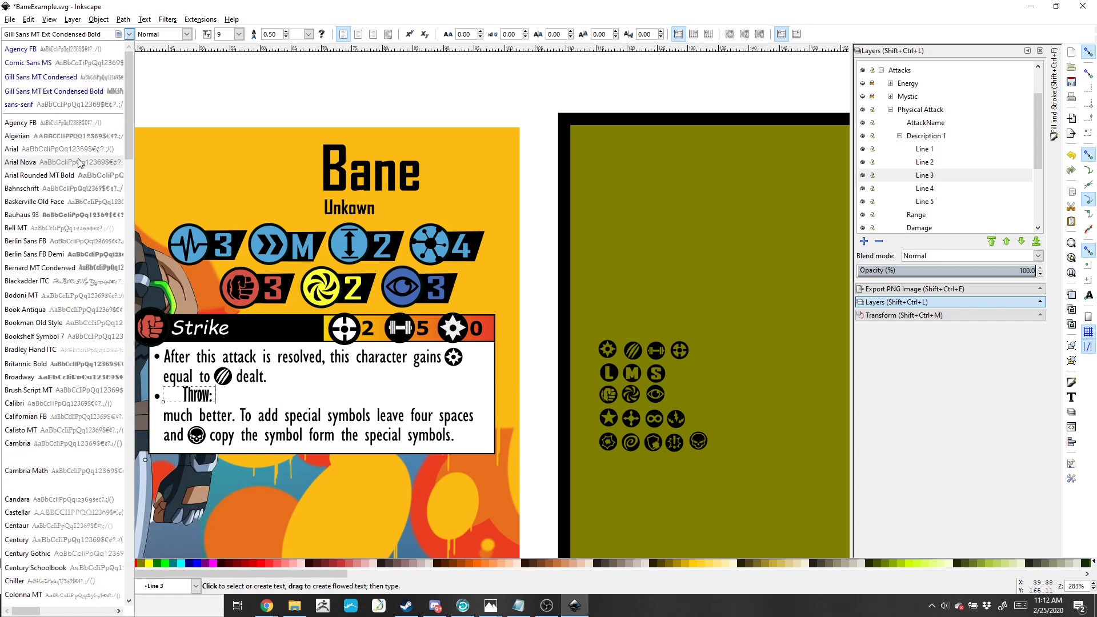
left_click(63, 76)
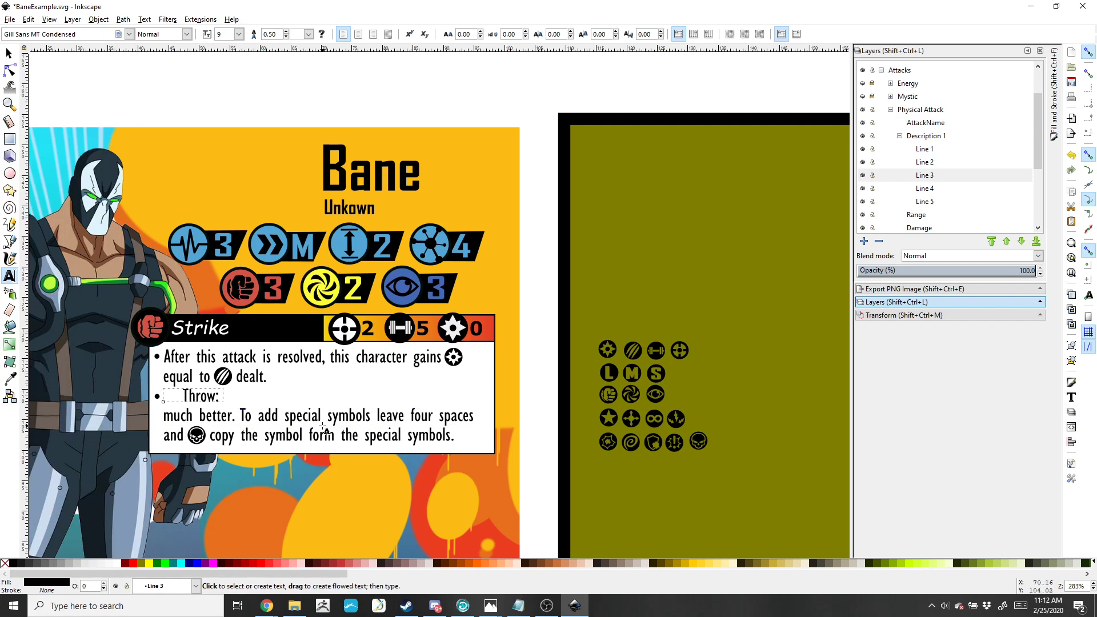
Collapse the Description 1 sublayers, switch to the selection tool, and keep the Physical Attack layer expanded
scroll(405, 417, "down", 3)
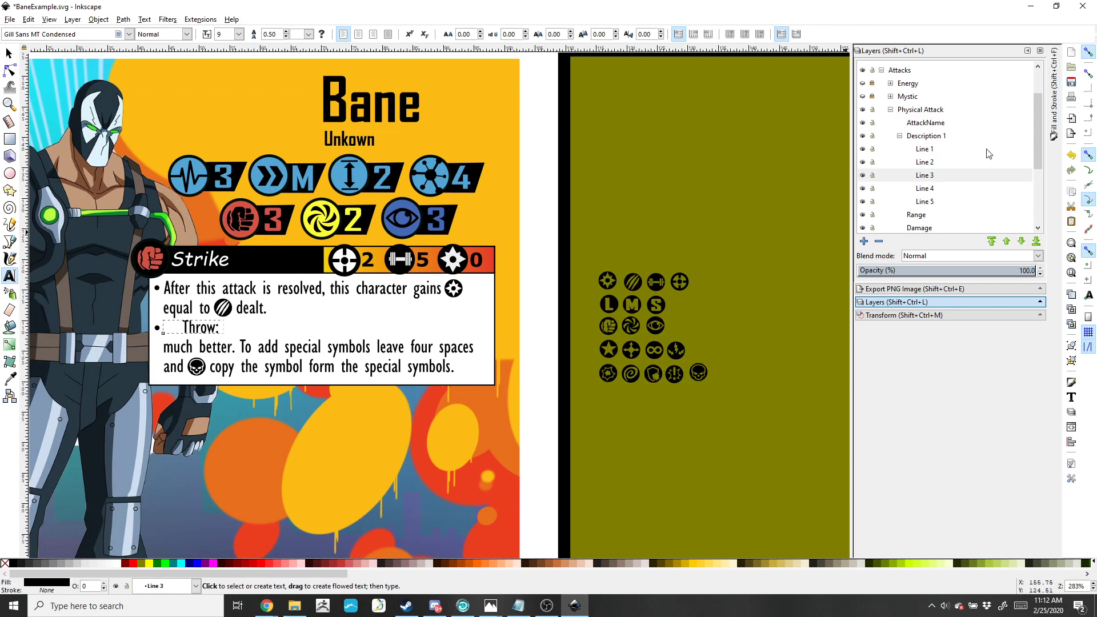
left_click(900, 136)
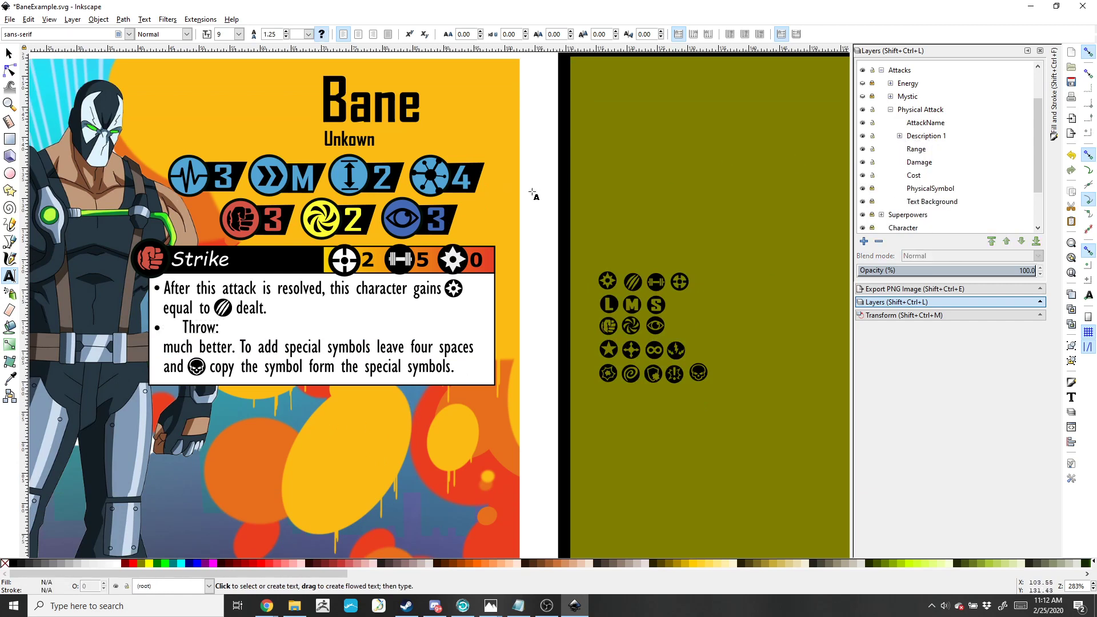
left_click(891, 110)
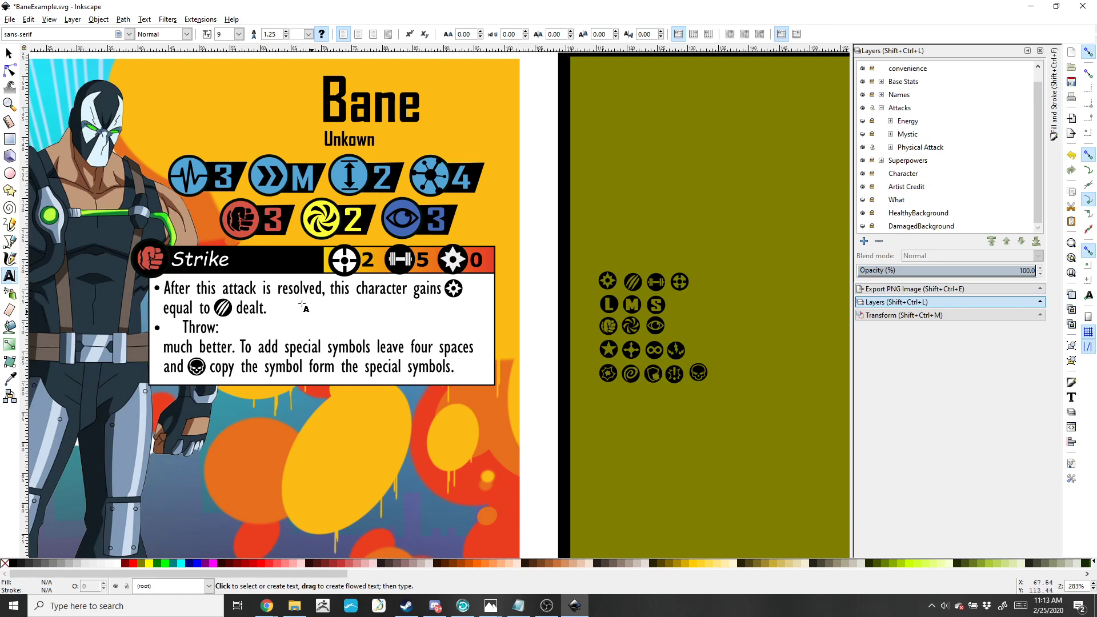
left_click(9, 53)
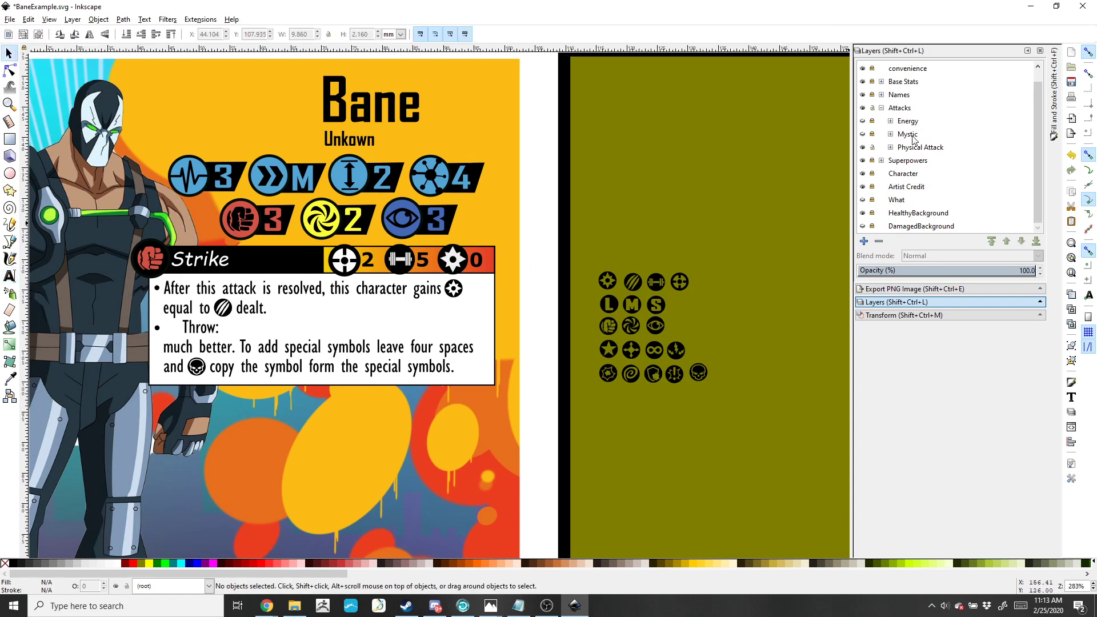
left_click(891, 148)
scroll(911, 177, "down", 2)
scroll(907, 179, "up", 3)
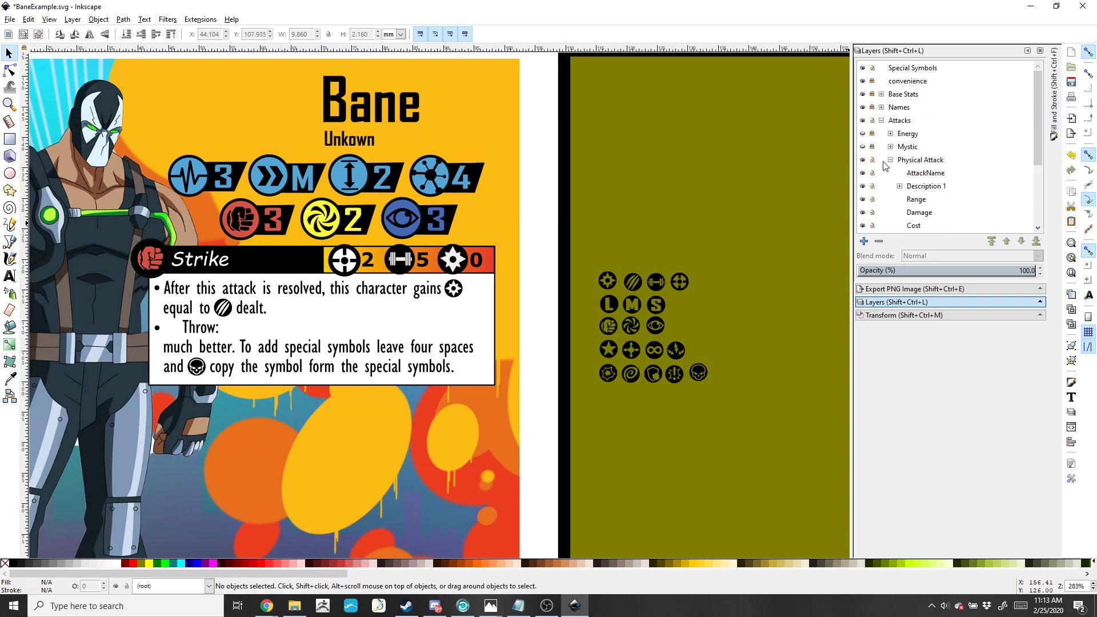
Try to duplicate the whole Strike attack block and place the copy directly beneath the original
scroll(874, 195, "down", 2)
scroll(864, 220, "up", 2)
left_click_drag(145, 230, 542, 421)
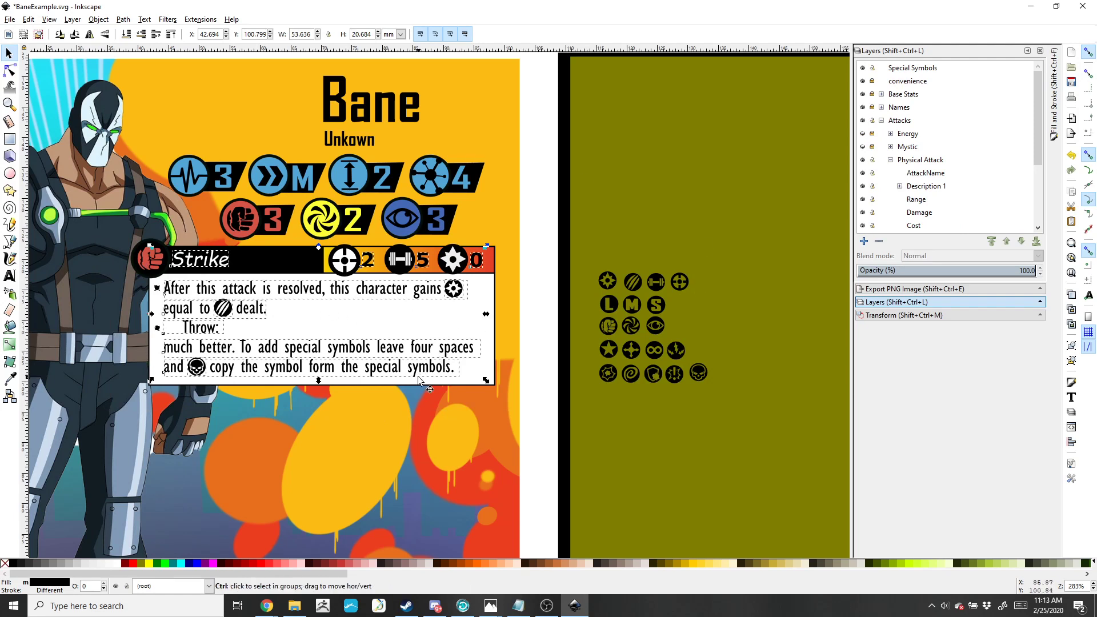
scroll(919, 213, "down", 1)
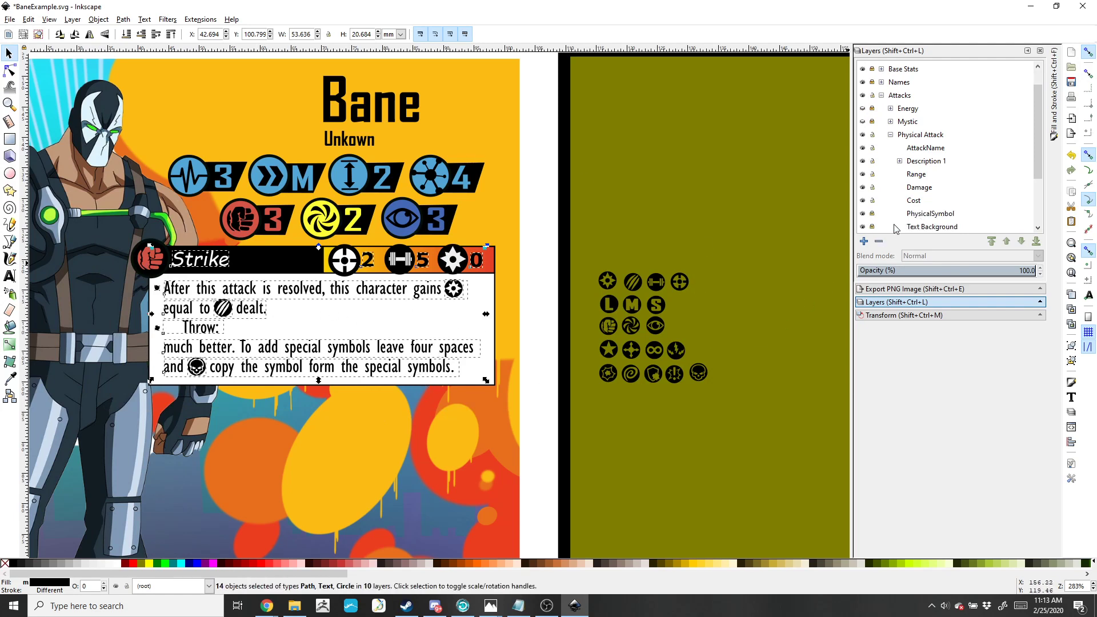
scroll(902, 216, "down", 1)
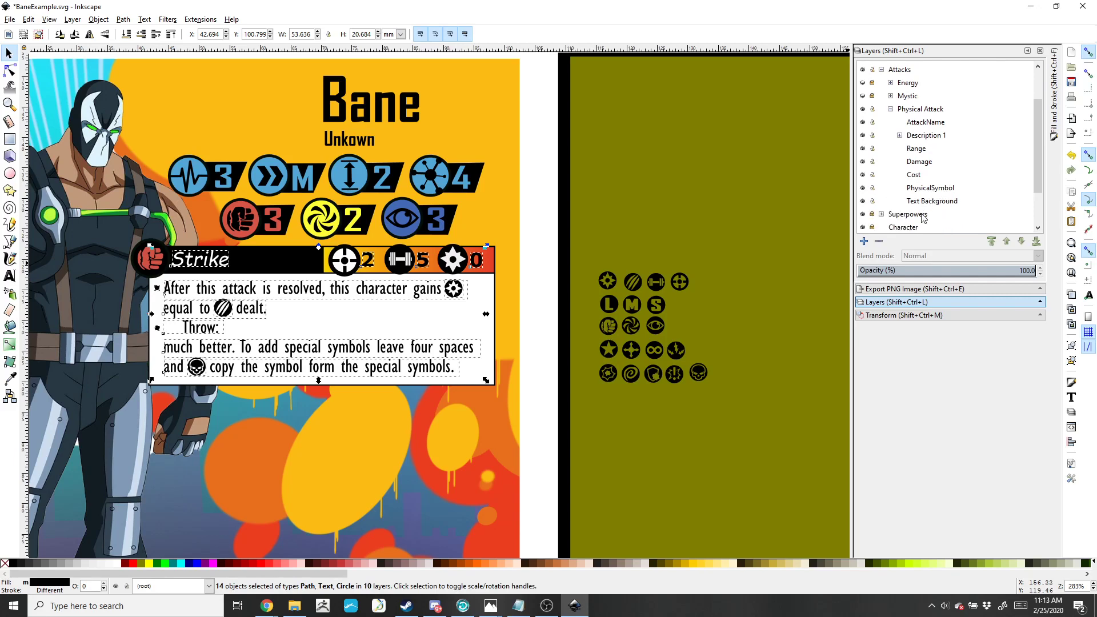
left_click_drag(80, 225, 544, 424)
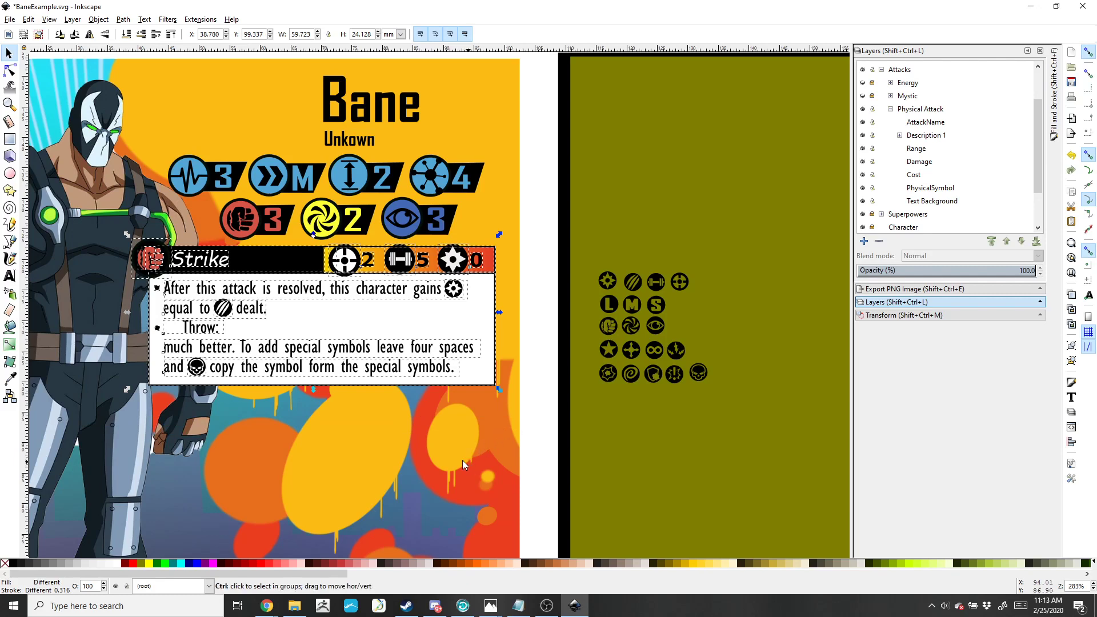
key("ctrl+v")
left_click_drag(288, 462, 276, 414)
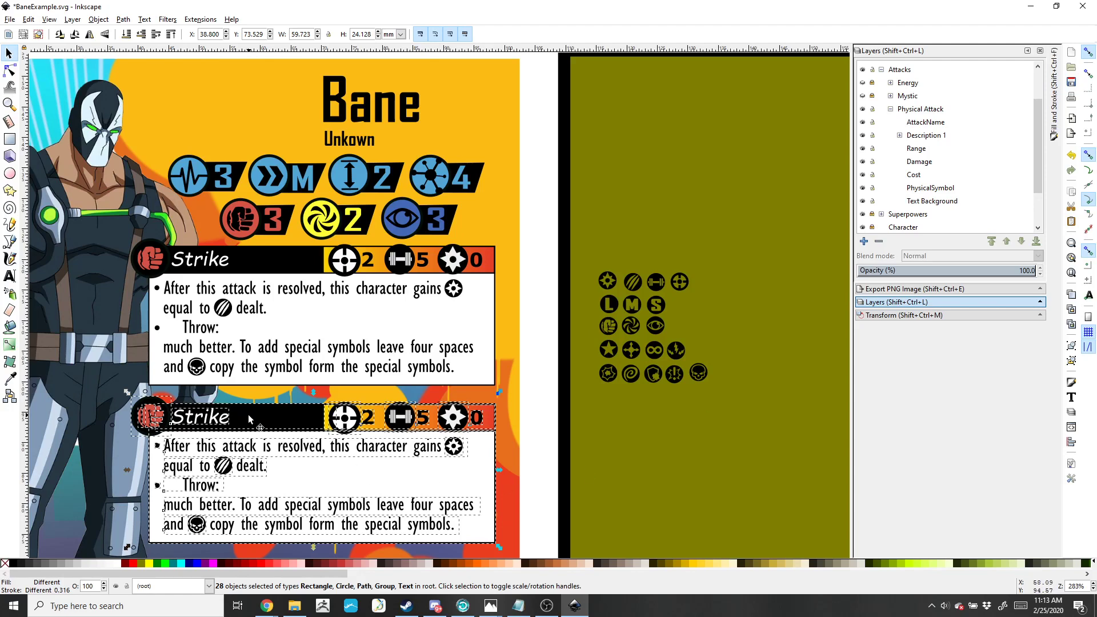
key("ctrl+z")
key("ctrl+z")
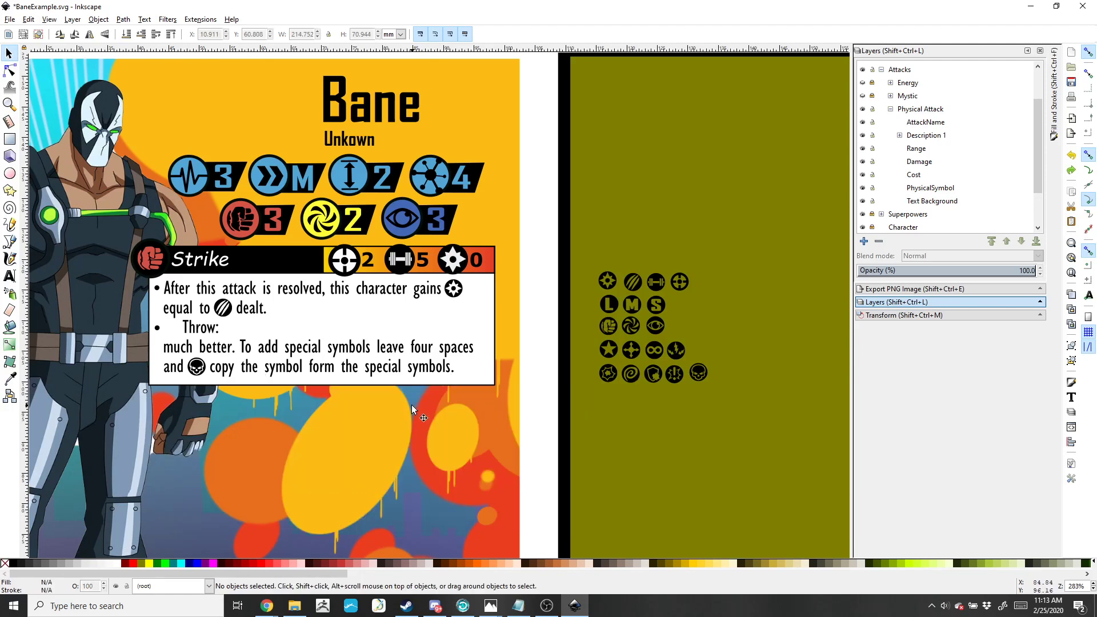
Duplicate the Physical Attack layer with its sublayers and rename the copy "Backbreaker"
left_click(915, 110)
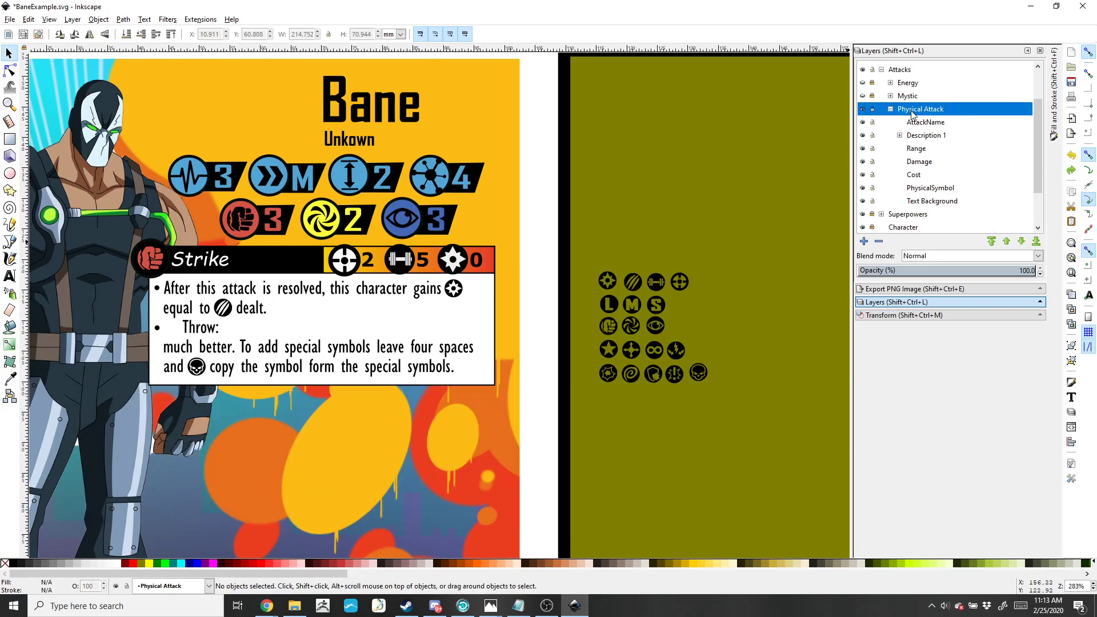
right_click(913, 112)
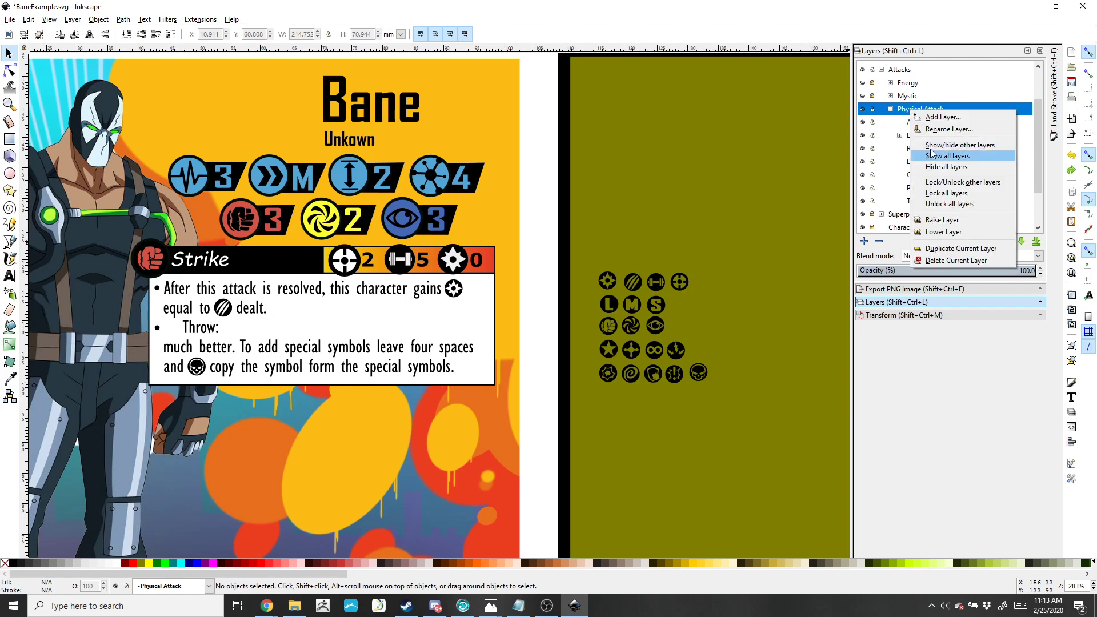
left_click(954, 249)
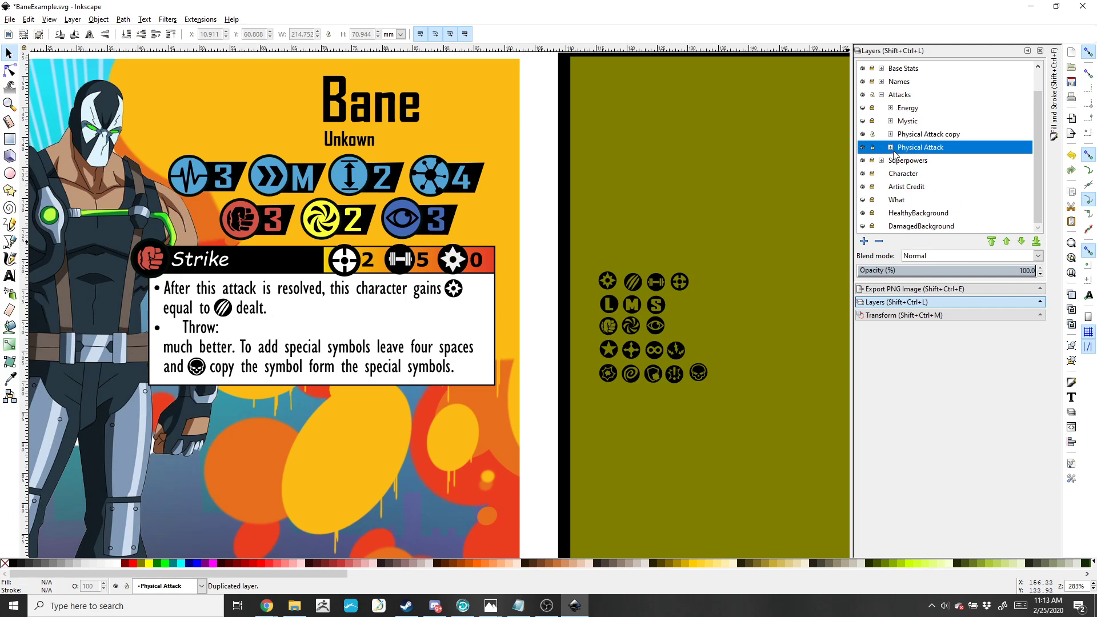
left_click(913, 135)
right_click(915, 139)
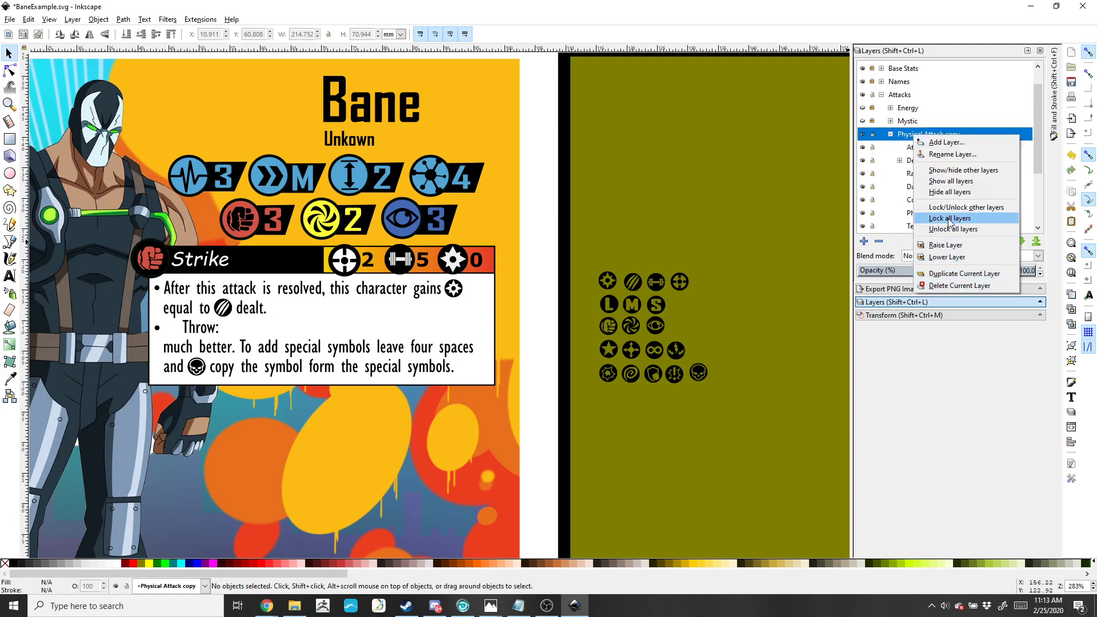
key("n")
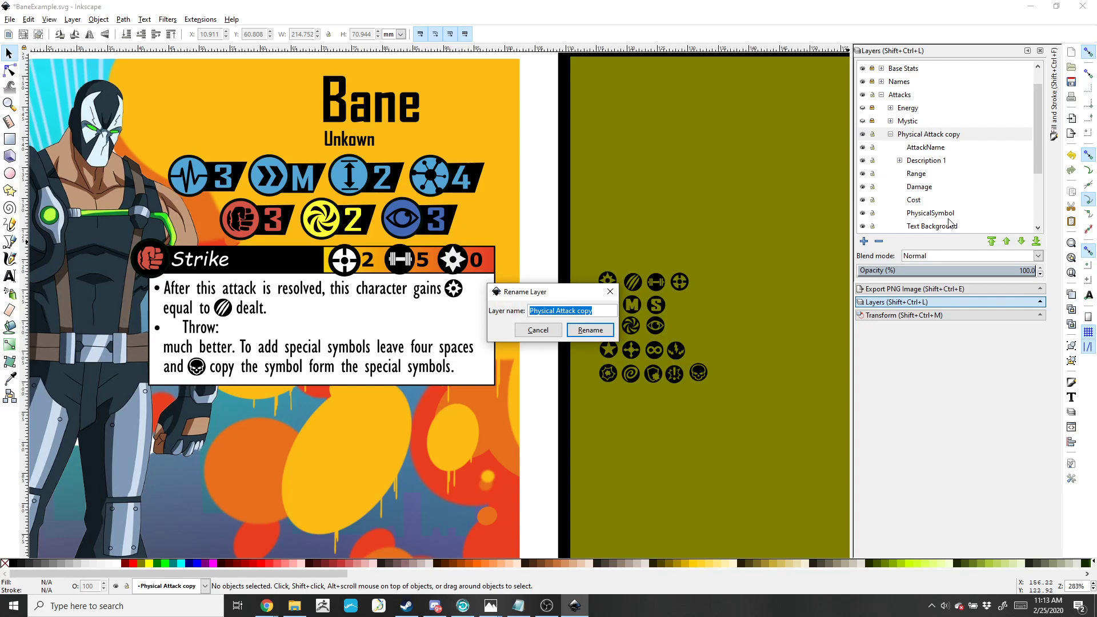
type("Backbreaker")
key("Return")
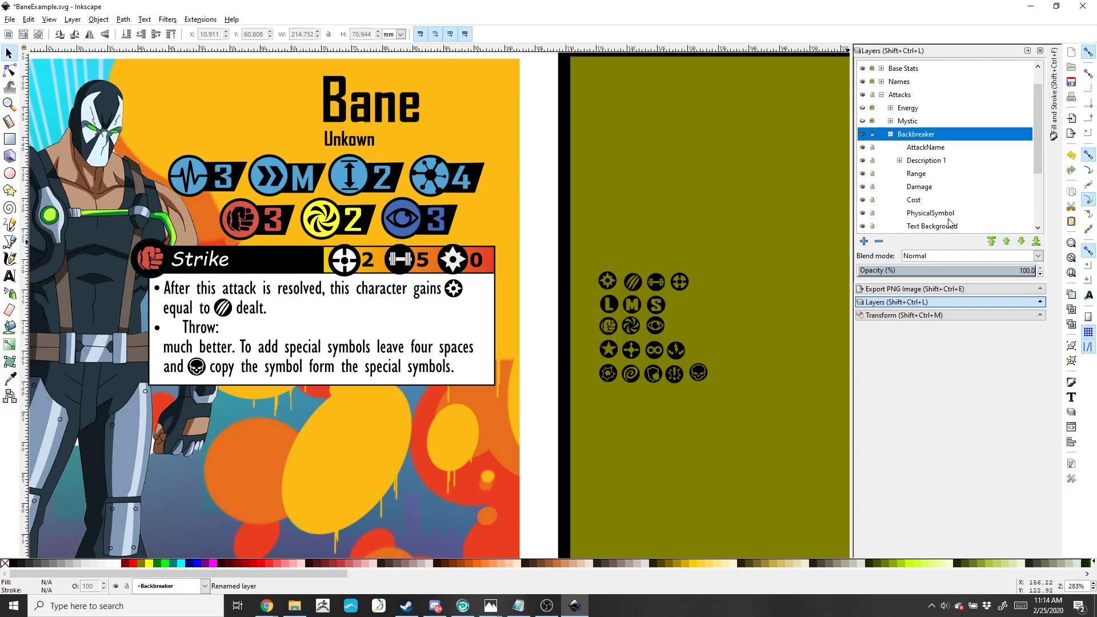
Lock the Physical Attack layer and move the Backbreaker attack block directly below the original Strike block
left_click(914, 201)
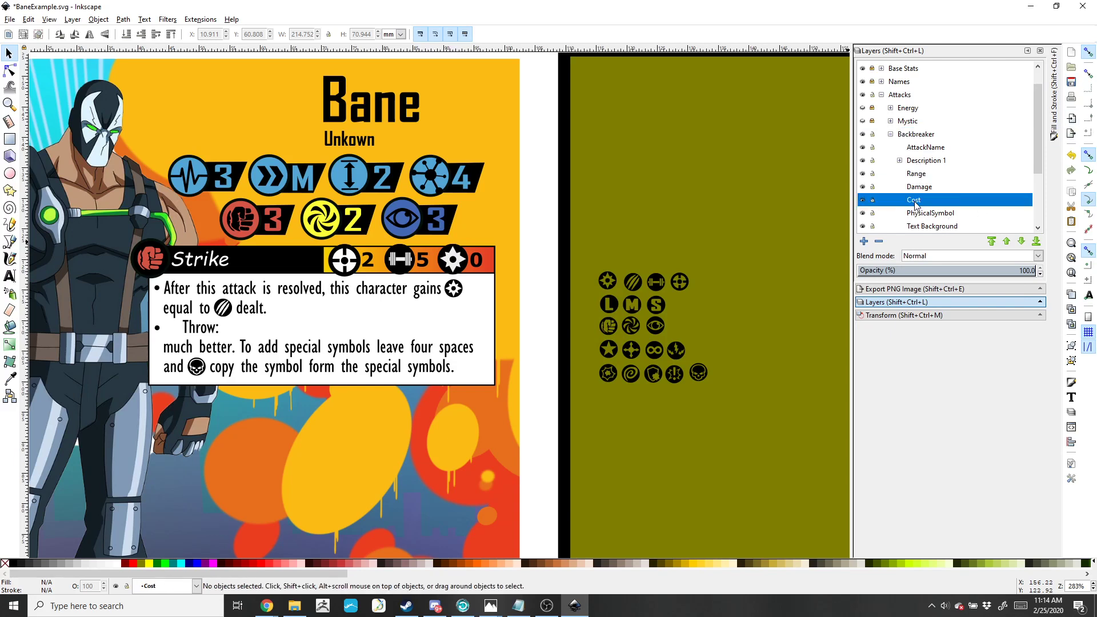
left_click(915, 137)
scroll(878, 154, "down", 3)
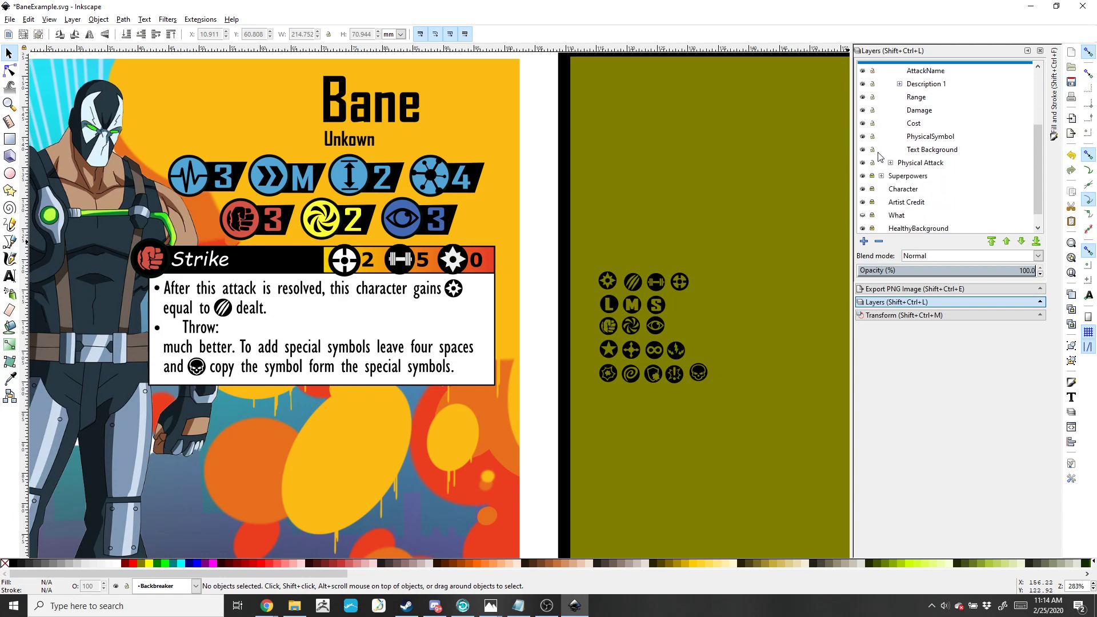
scroll(878, 162, "up", 3)
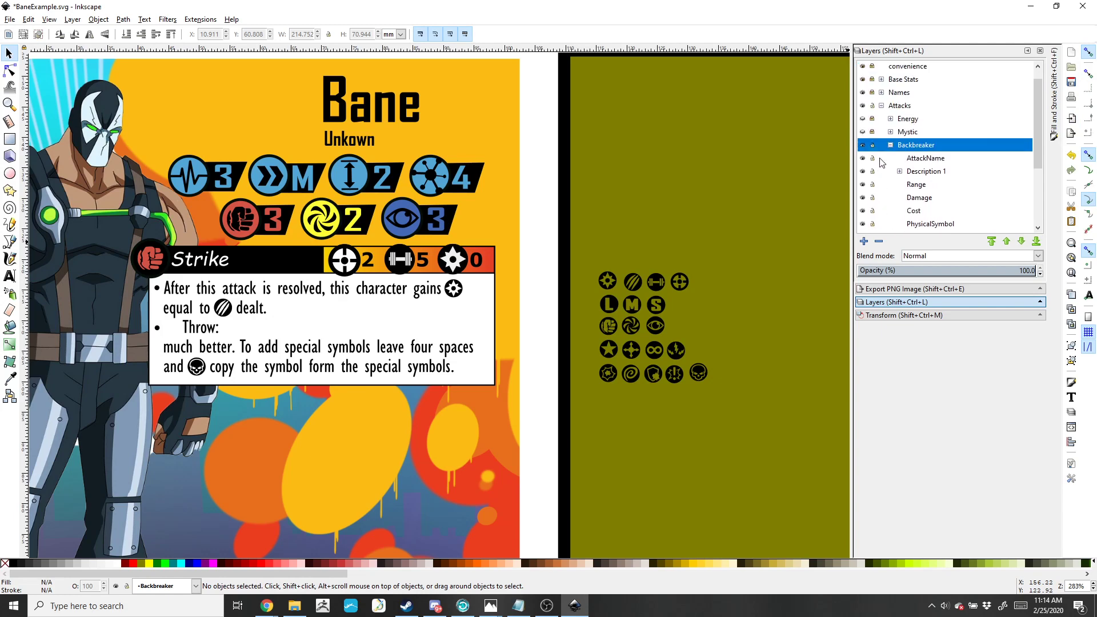
left_click_drag(103, 235, 526, 414)
key("ctrl+d")
left_click_drag(300, 258, 300, 413)
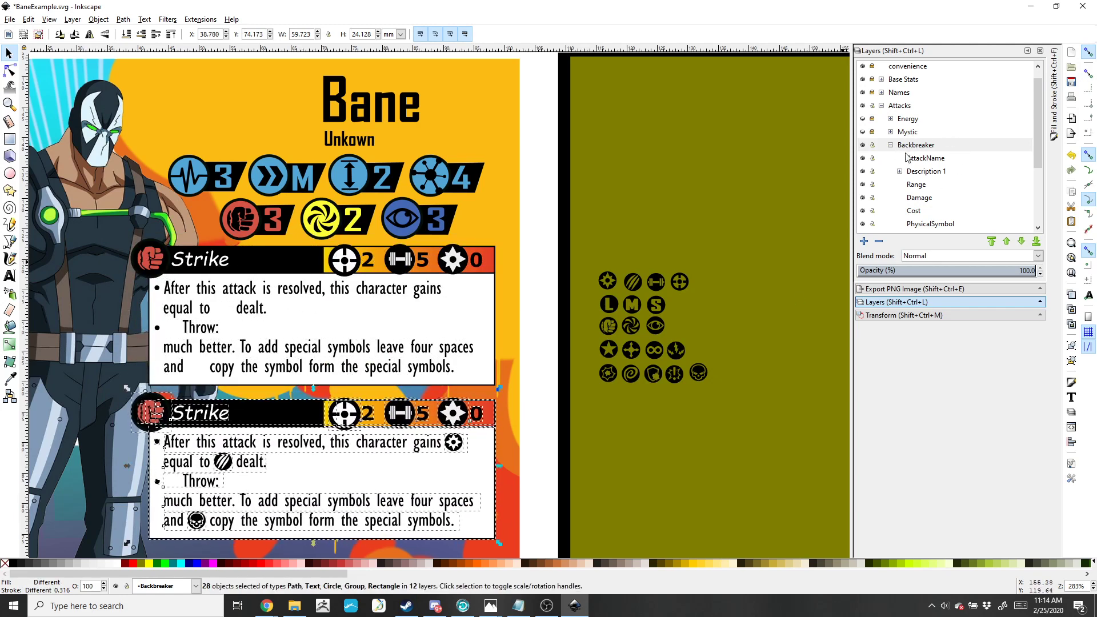
Make Physical Attack the current layer and collapse the Backbreaker sublayers
scroll(911, 166, "down", 3)
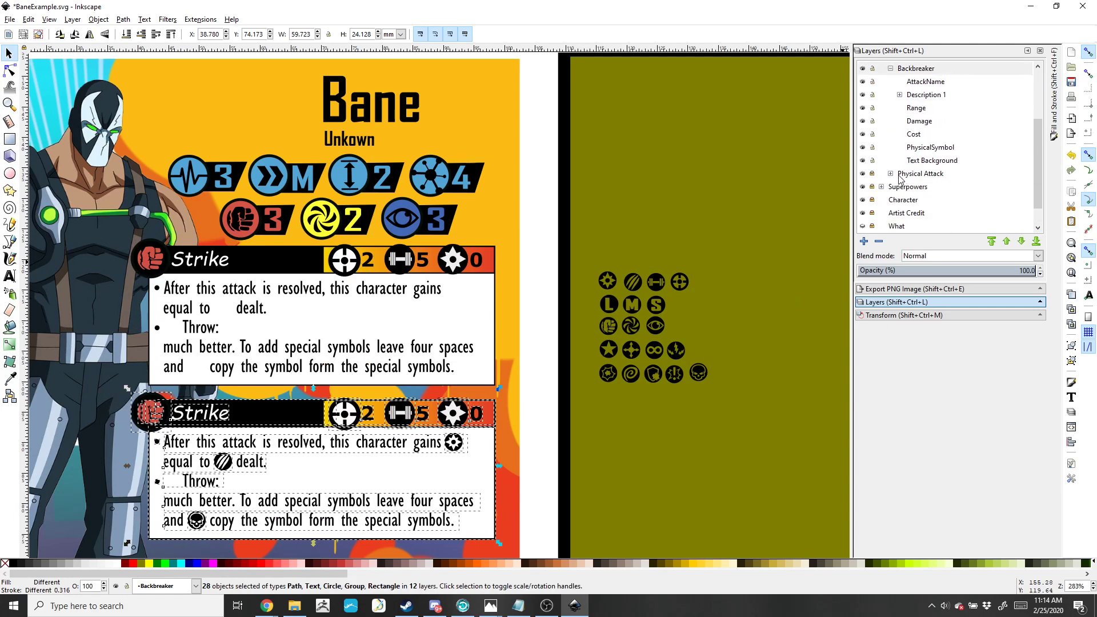
left_click(905, 175)
left_click(890, 174)
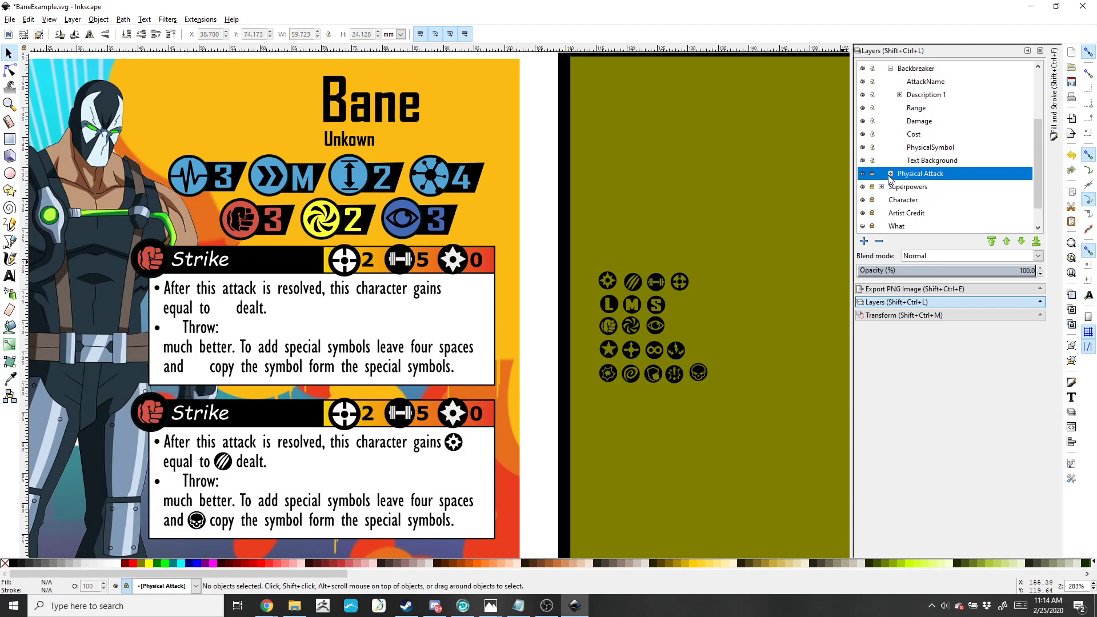
scroll(891, 172, "up", 2)
left_click(891, 121)
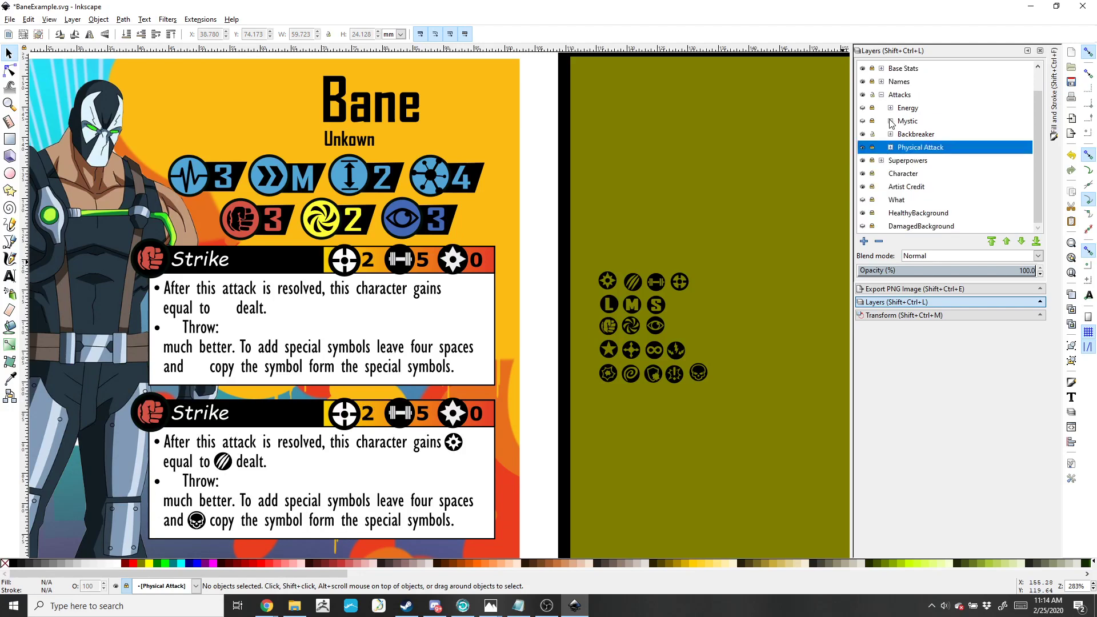
Examine the "Power !" superpower box beneath the two attack blocks on the card
scroll(288, 366, "down", 6)
scroll(288, 366, "down", 6)
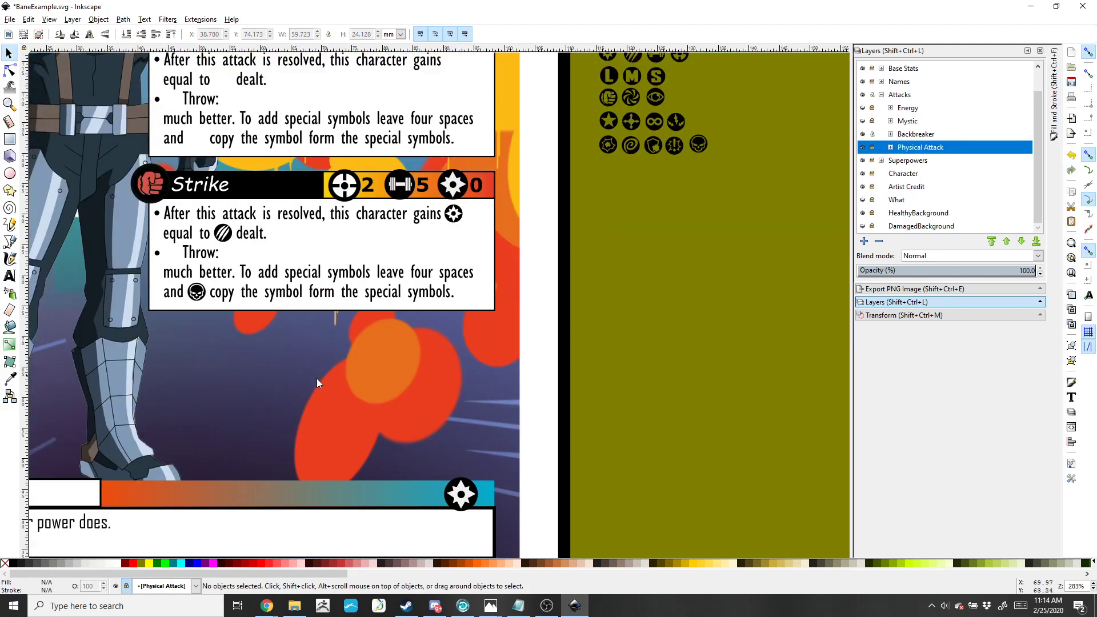
scroll(265, 400, "down", 2)
left_click_drag(193, 421, 252, 338)
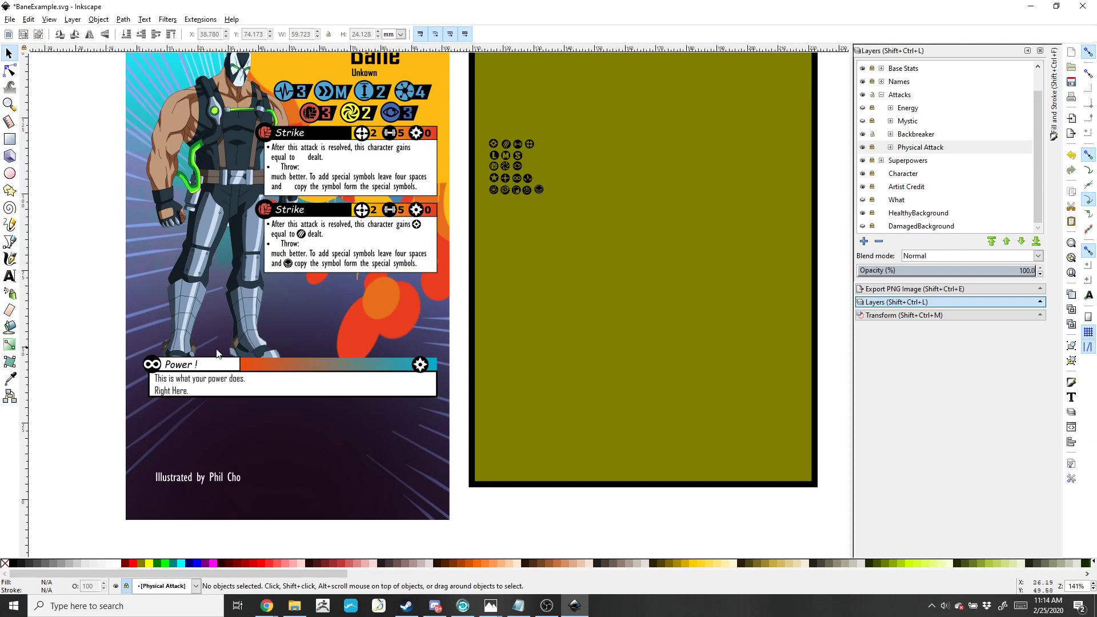
scroll(237, 388, "up", 2)
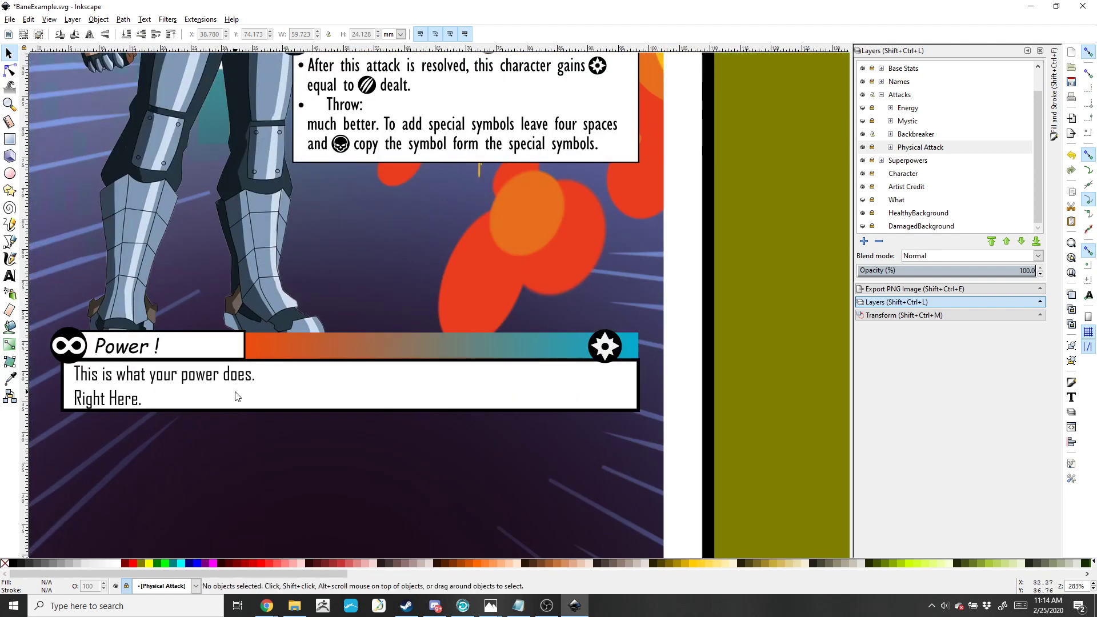
left_click_drag(238, 391, 238, 416)
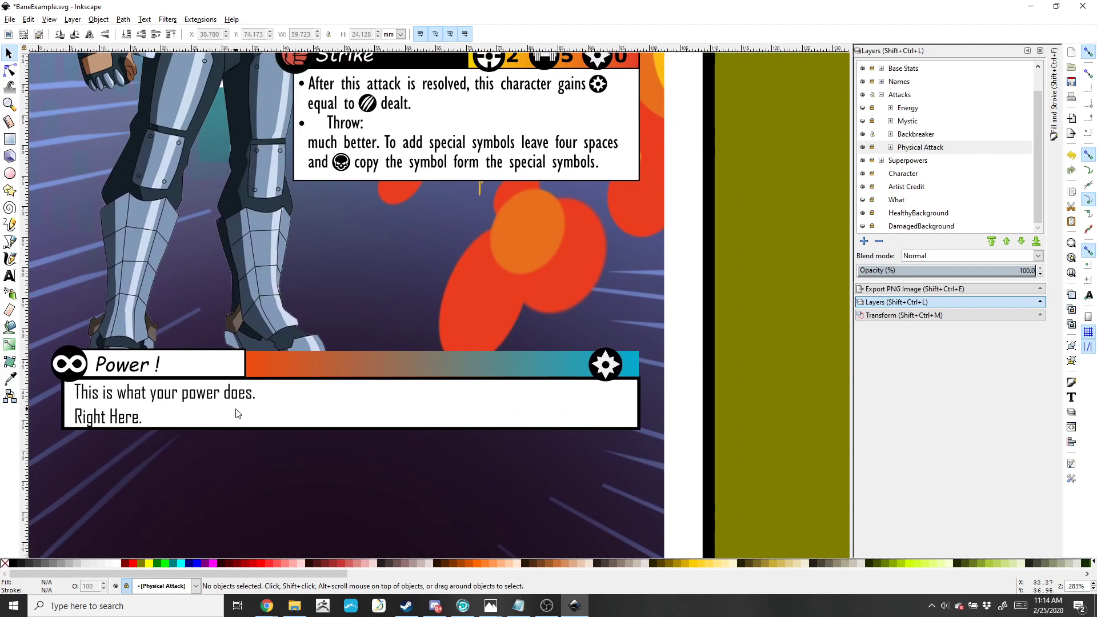
scroll(380, 492, "up", 5)
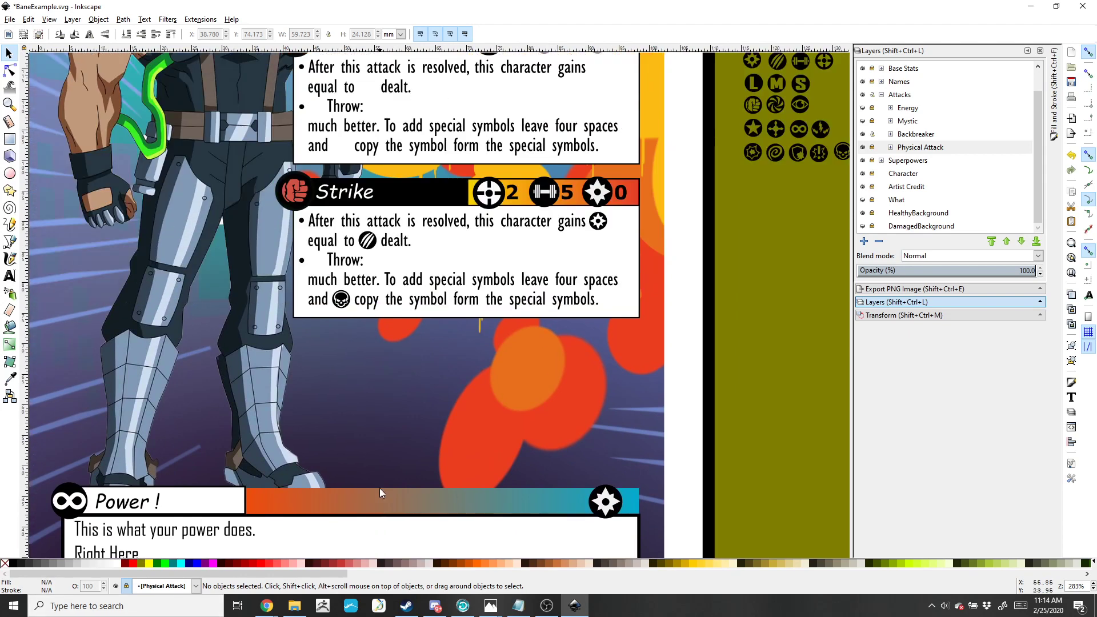
scroll(379, 488, "down", 3)
Open CharacterTemplate.svg from the Character Creation folder
left_click(28, 19)
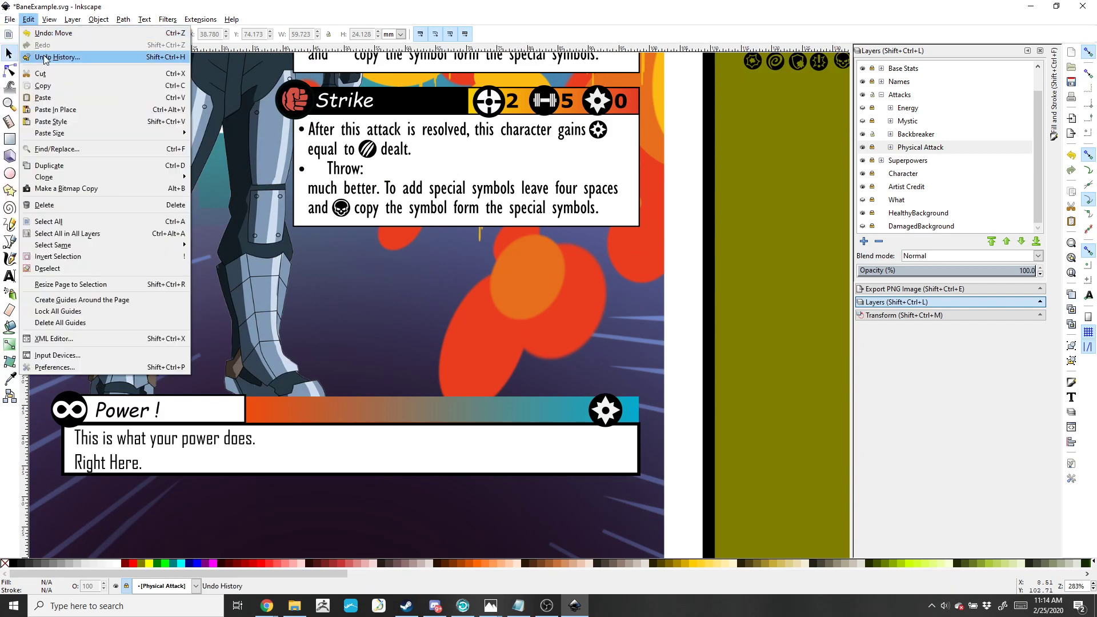
mouse_move(10, 19)
left_click(26, 61)
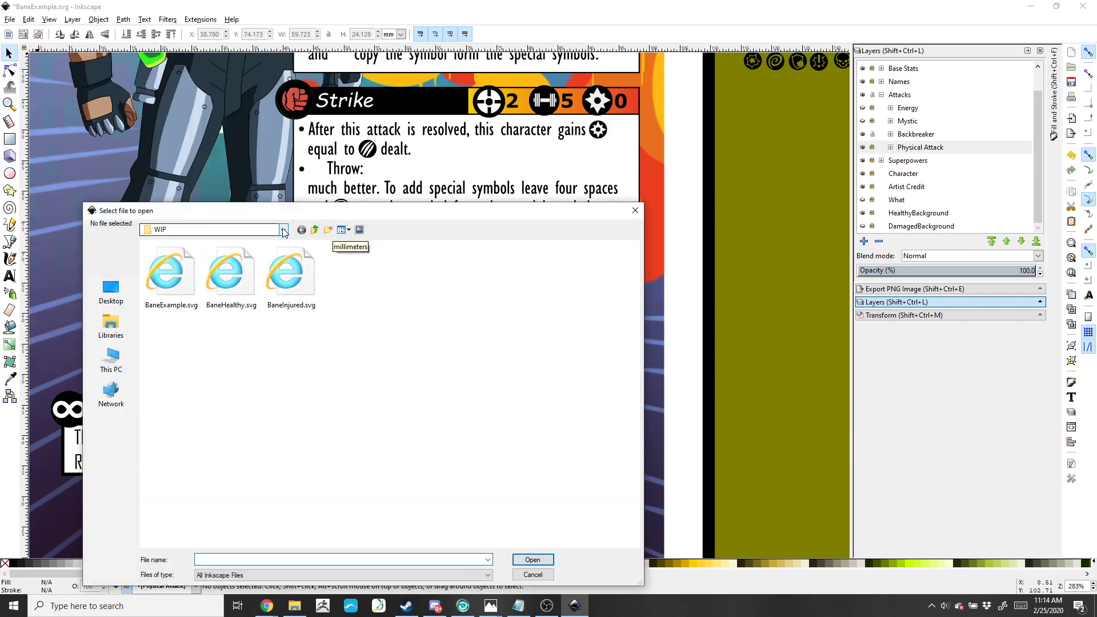
left_click(283, 231)
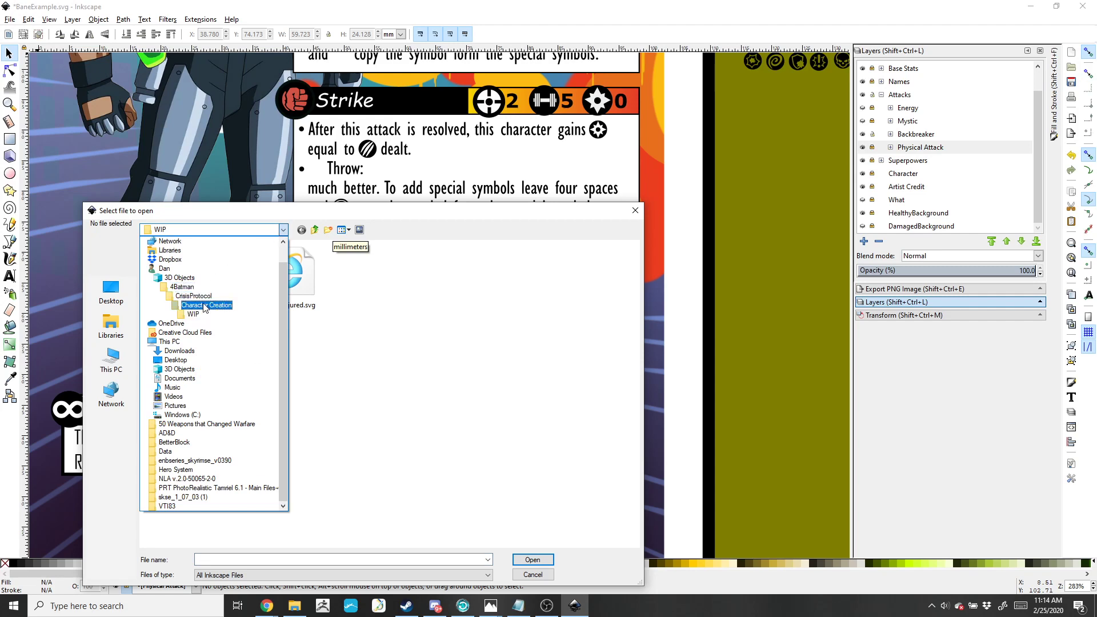
left_click(205, 308)
left_click(300, 288)
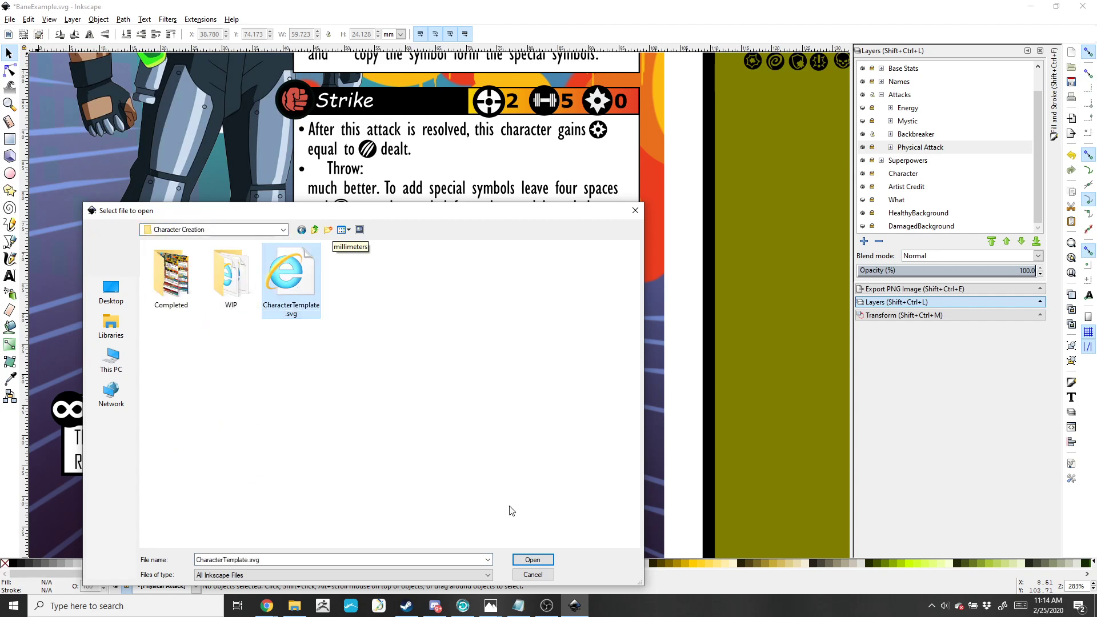
left_click(533, 562)
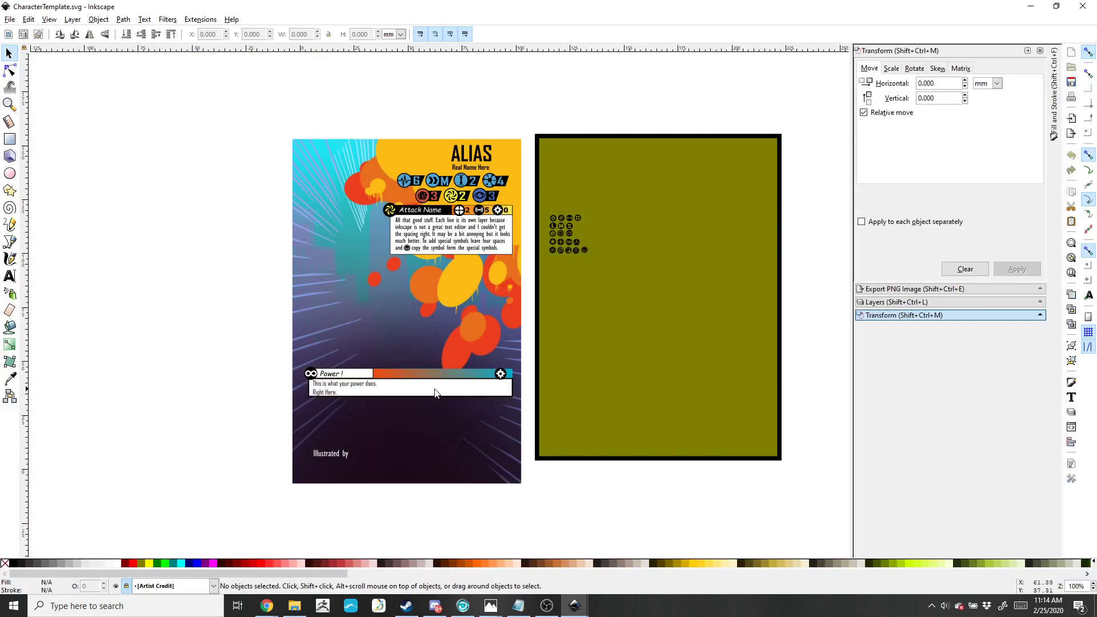
Look over the blank template's default attack and power boxes, and close the template document
scroll(477, 387, "up", 5)
scroll(477, 387, "down", 5)
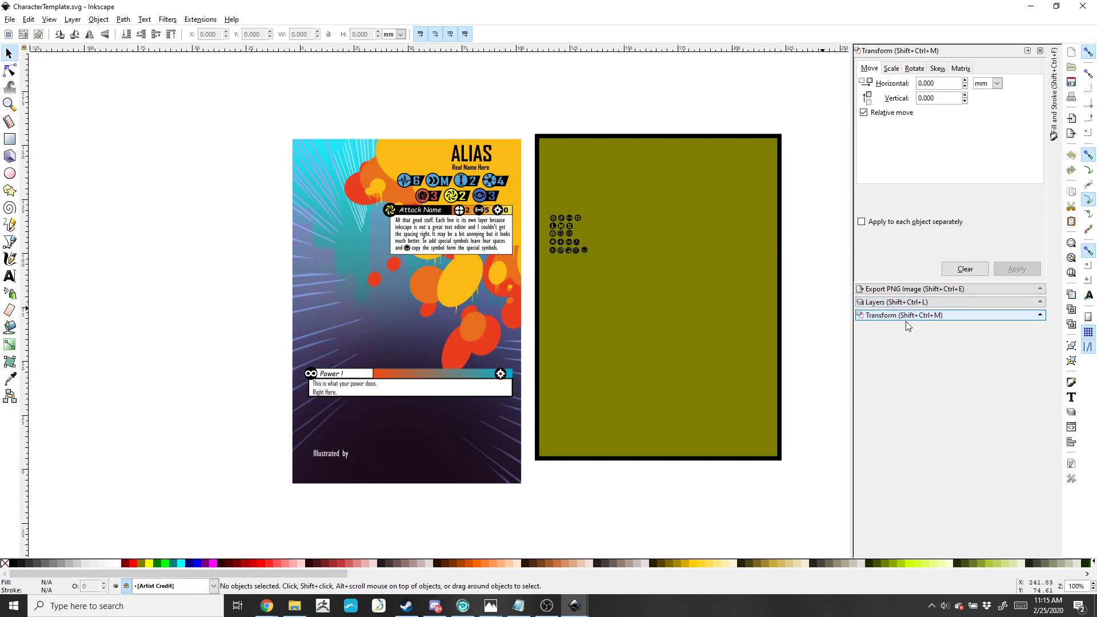
left_click(1083, 6)
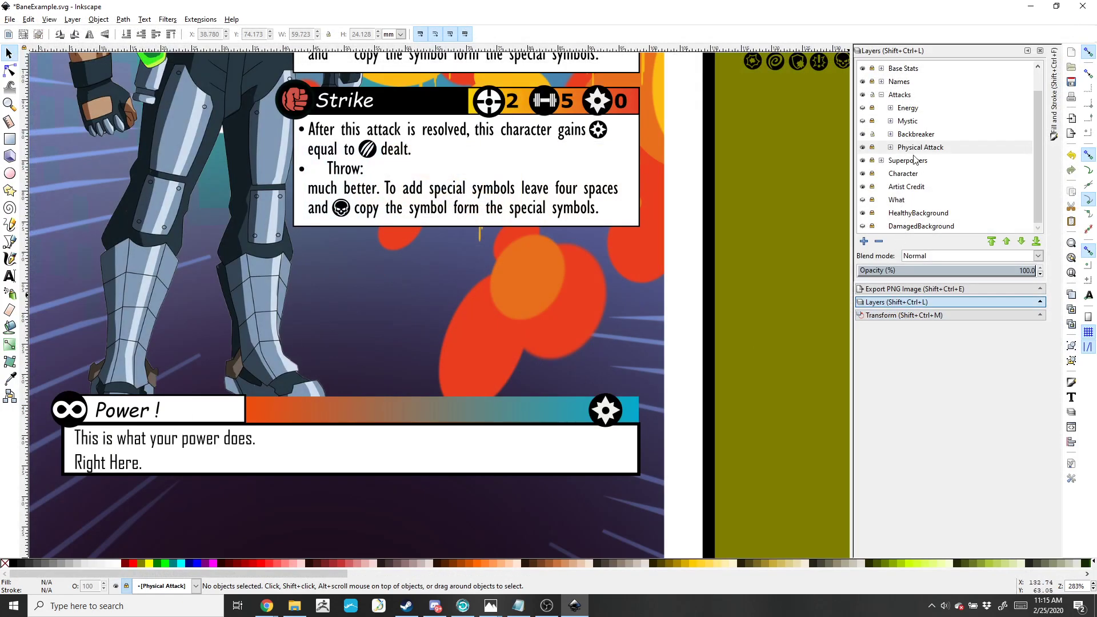
Collapse the Attacks layer, expand Superpowers, and hide its Innate and Leadership sublayers
left_click(882, 95)
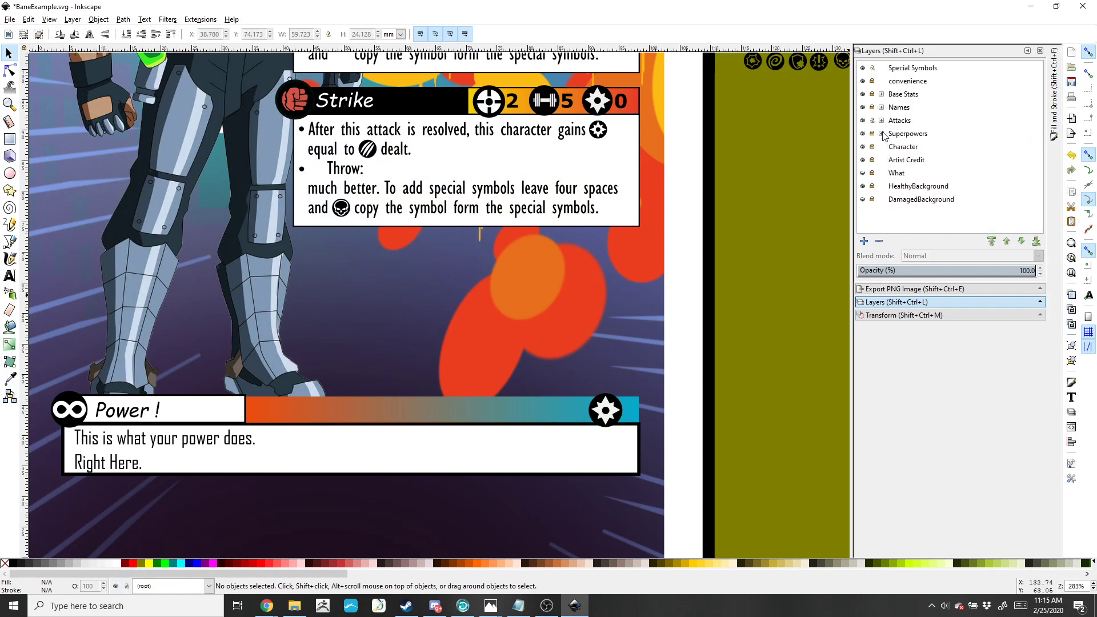
left_click(882, 134)
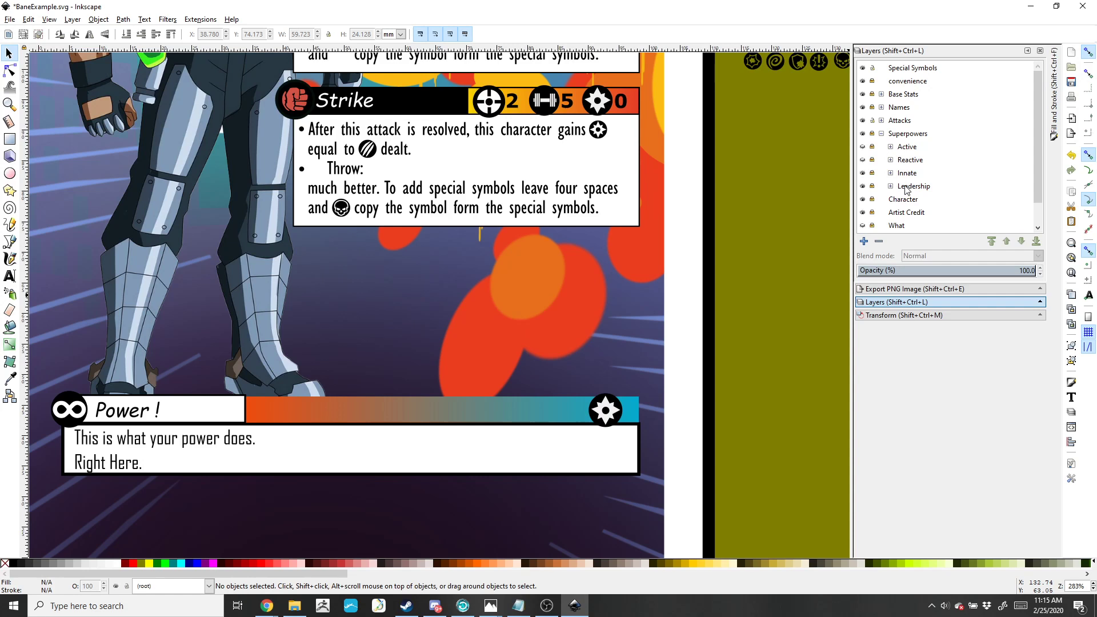
left_click(863, 173)
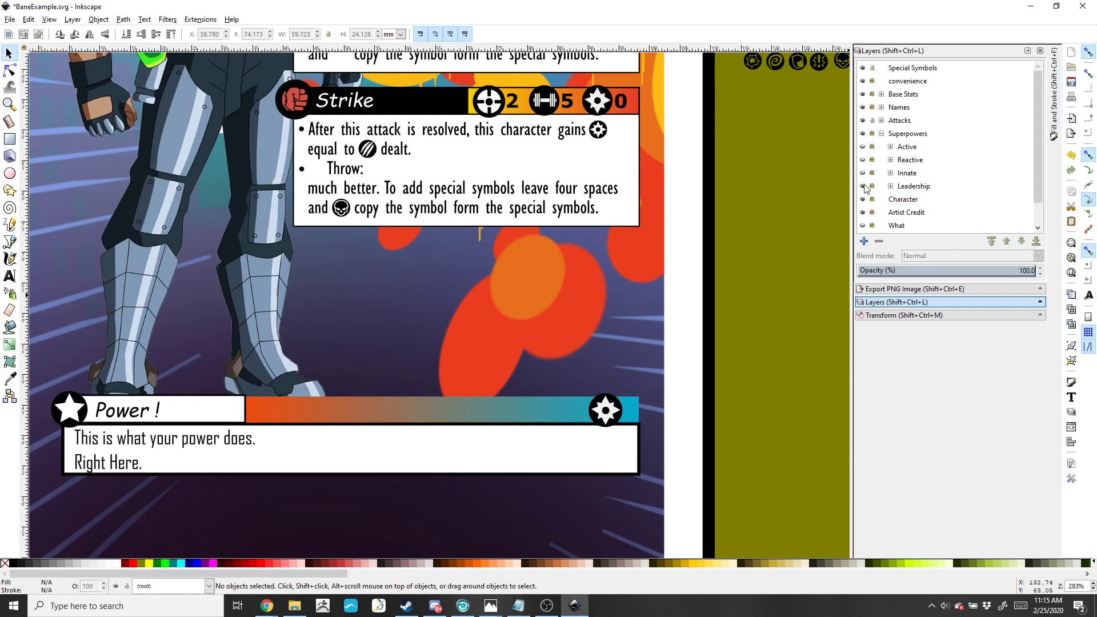
left_click(863, 186)
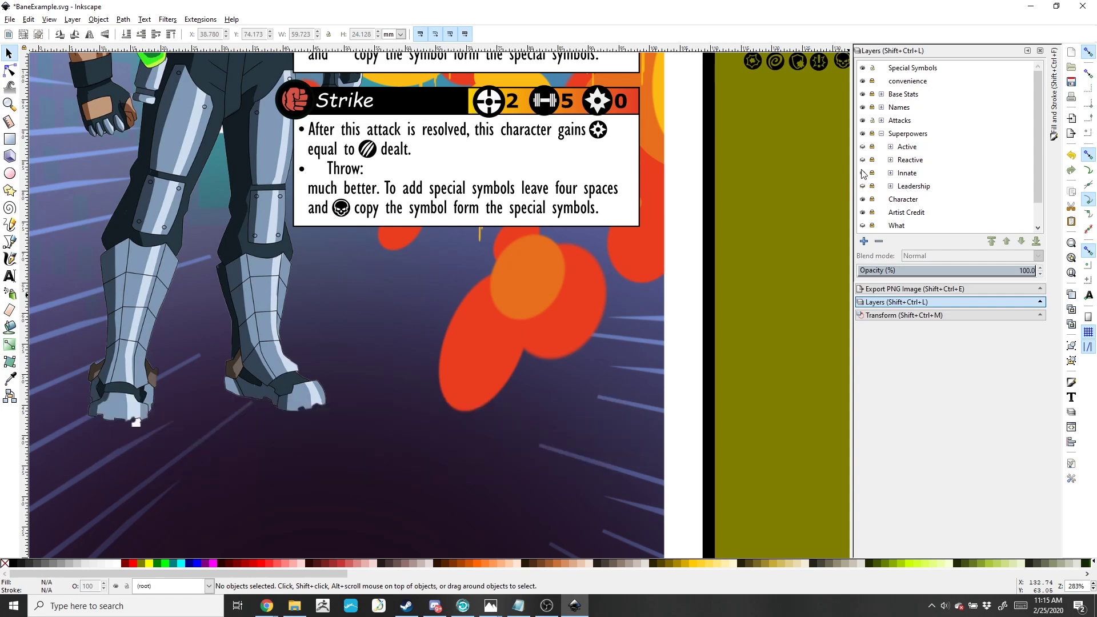
Preview the Innate and Reactive superpower boxes, leave them hidden, then show and expand the Active sublayer
left_click(863, 172)
left_click(863, 173)
left_click(863, 160)
left_click(864, 159)
left_click(863, 147)
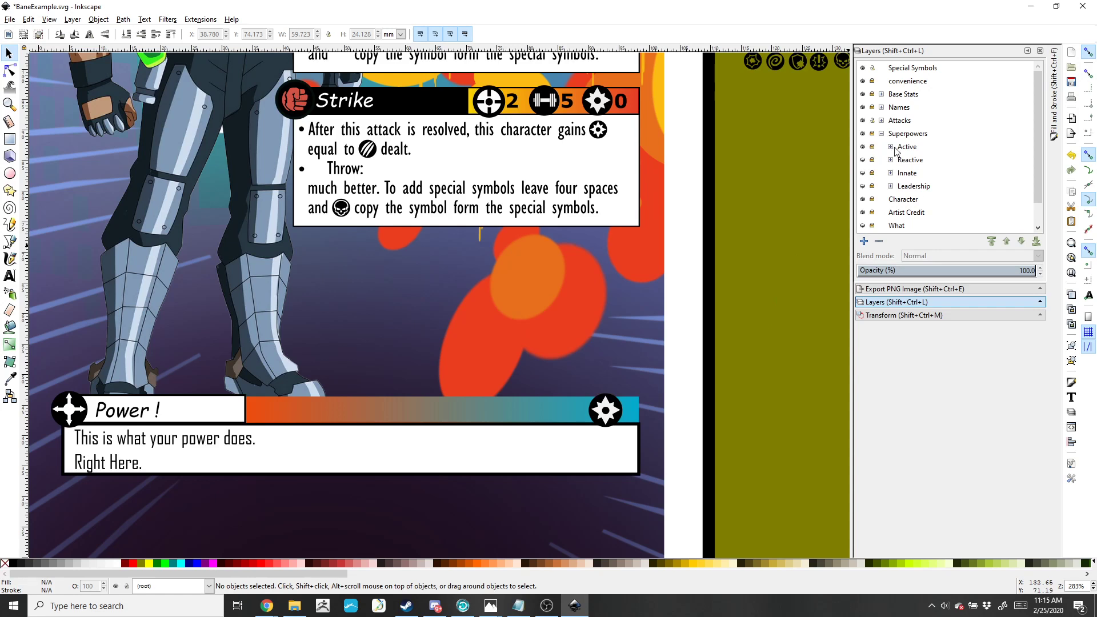
left_click(873, 147)
left_click(892, 147)
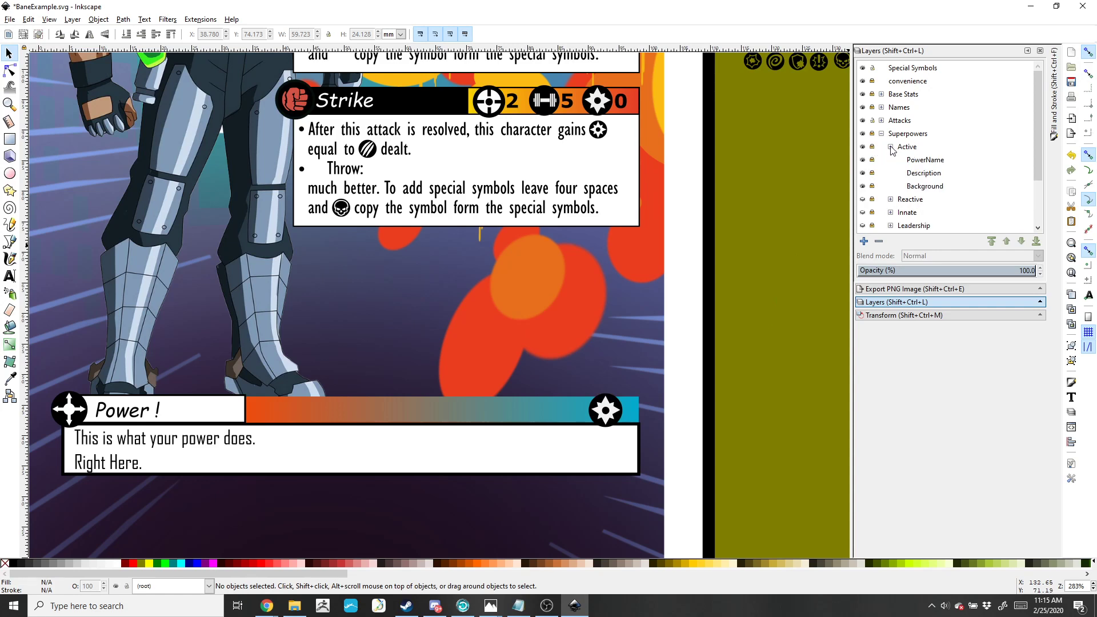
Unlock the Active superpower sublayers and shift the power-cost symbol slightly inward along the "Power !" header bar
left_click(922, 175)
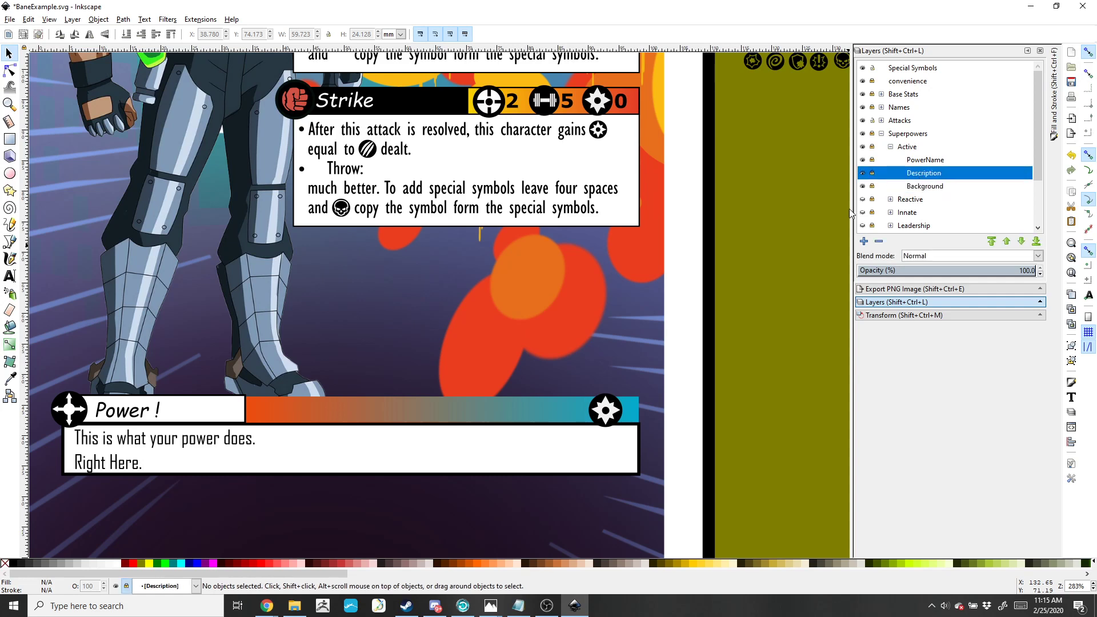
left_click(863, 187)
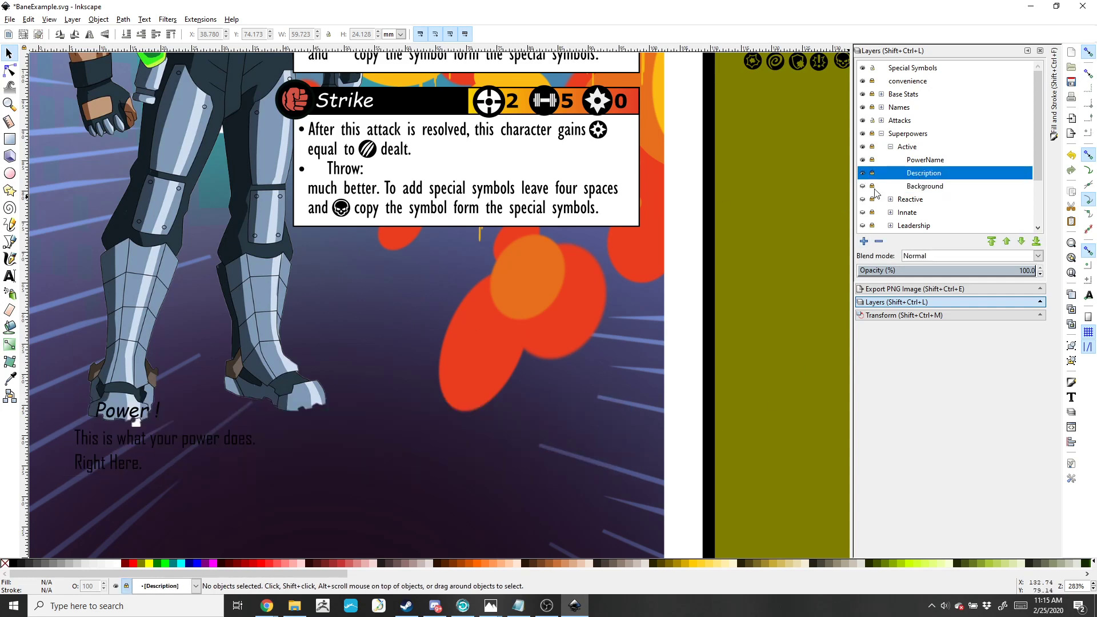
left_click(863, 186)
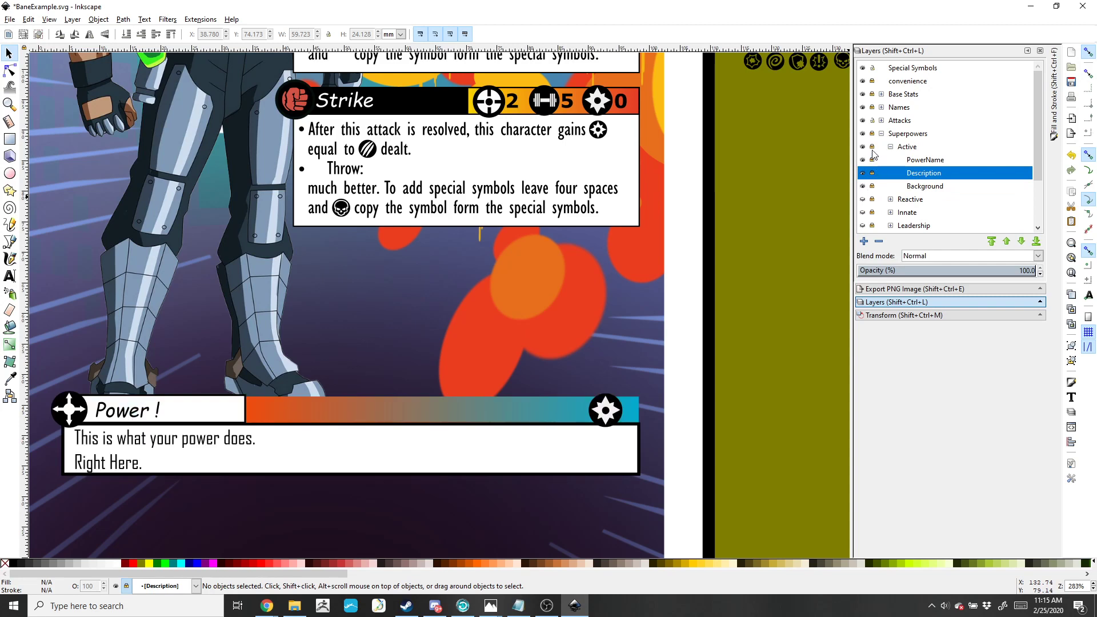
left_click(872, 146)
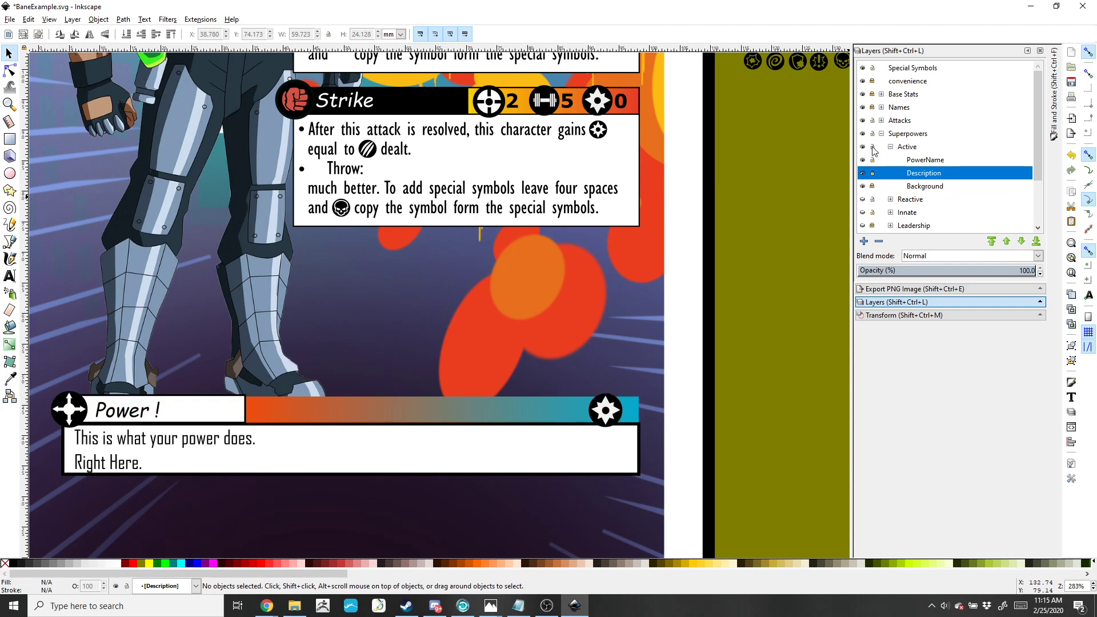
left_click(934, 187)
left_click_drag(584, 387, 633, 448)
left_click_drag(601, 409, 593, 410)
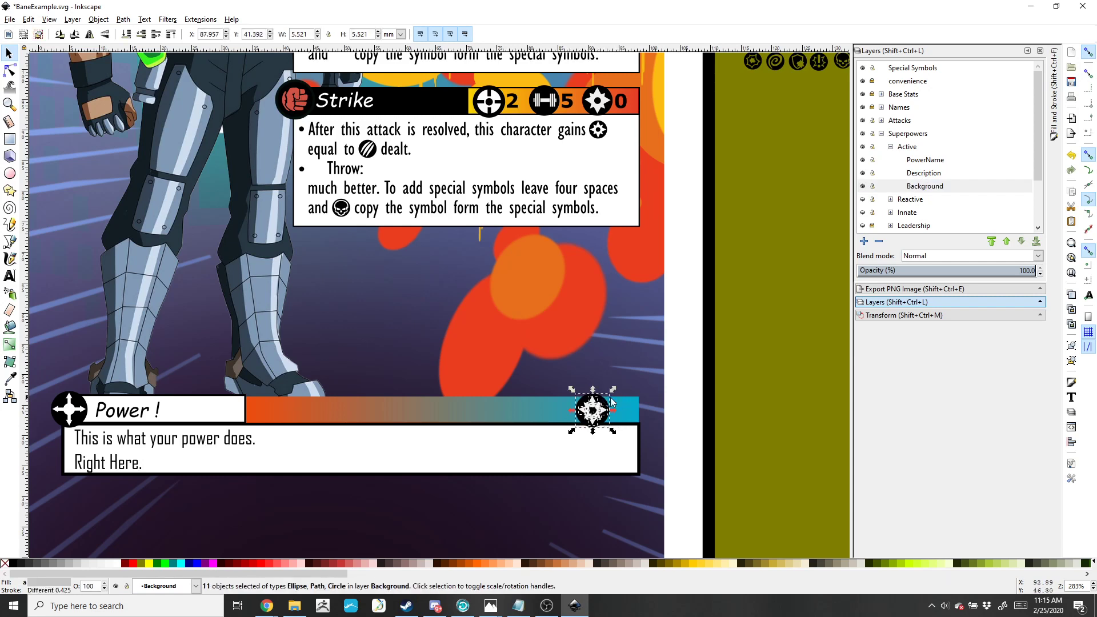
Add a new layer named "Cost 1" above the Background sublayer of Active
left_click(922, 190)
right_click(922, 189)
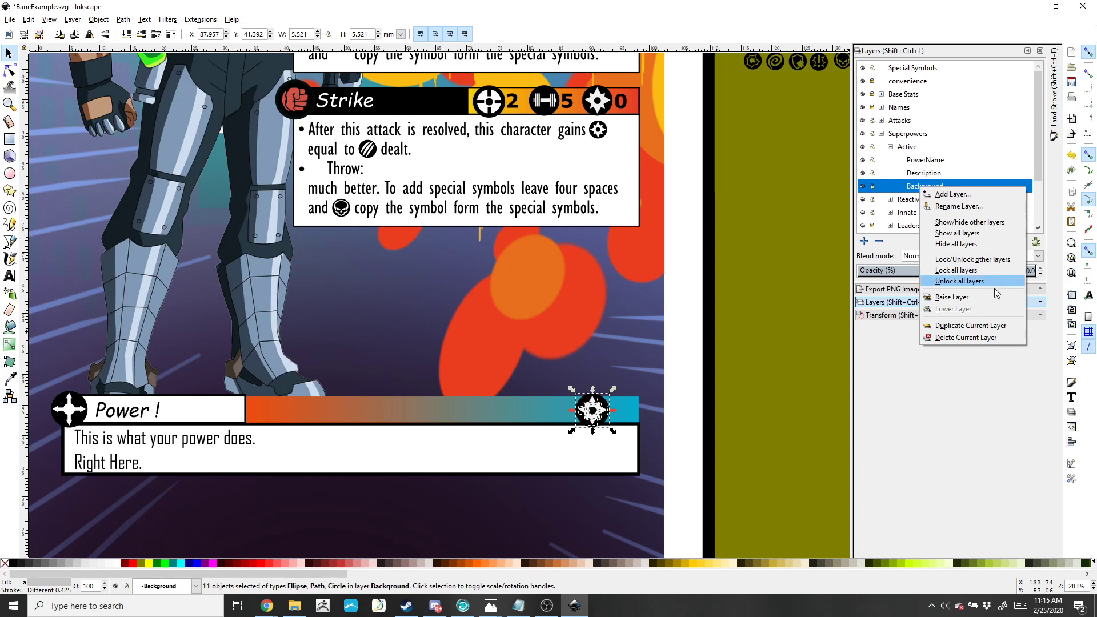
left_click(865, 242)
left_click(865, 241)
type("Cost 1")
key("Return")
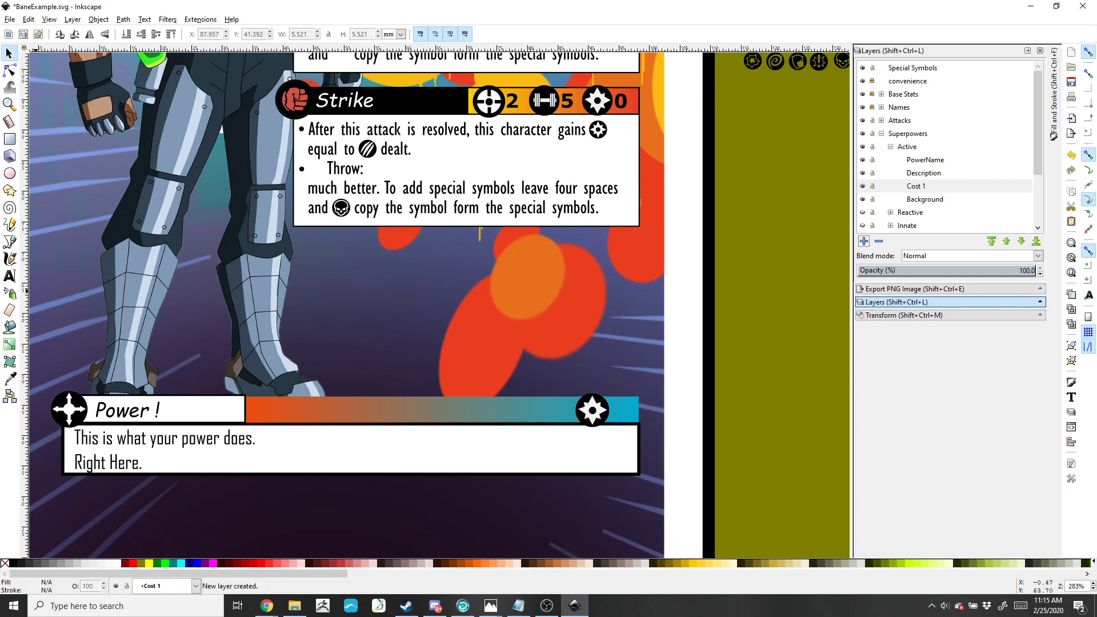
Add the text "3" in Agency FB beside the power-cost symbol on the "Power !" header bar
left_click(9, 276)
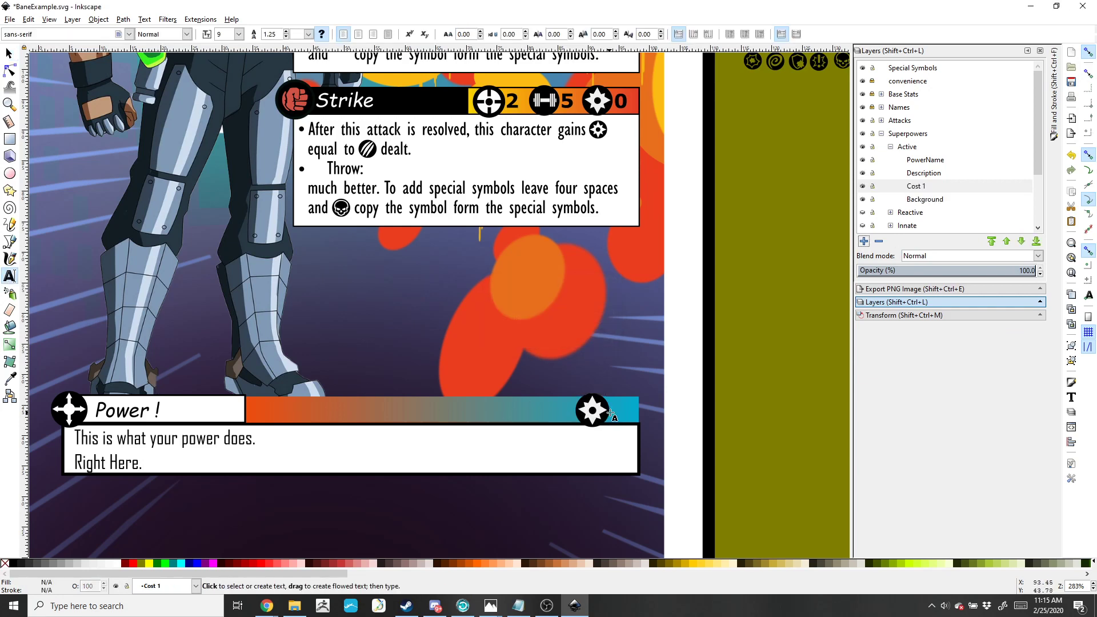
left_click(129, 35)
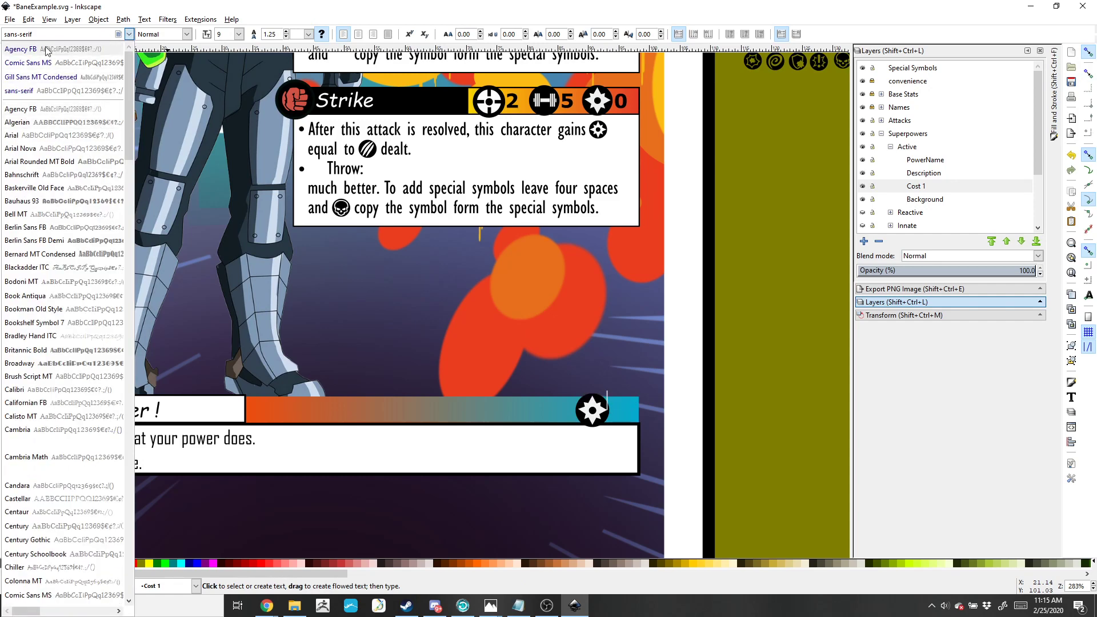
left_click(60, 54)
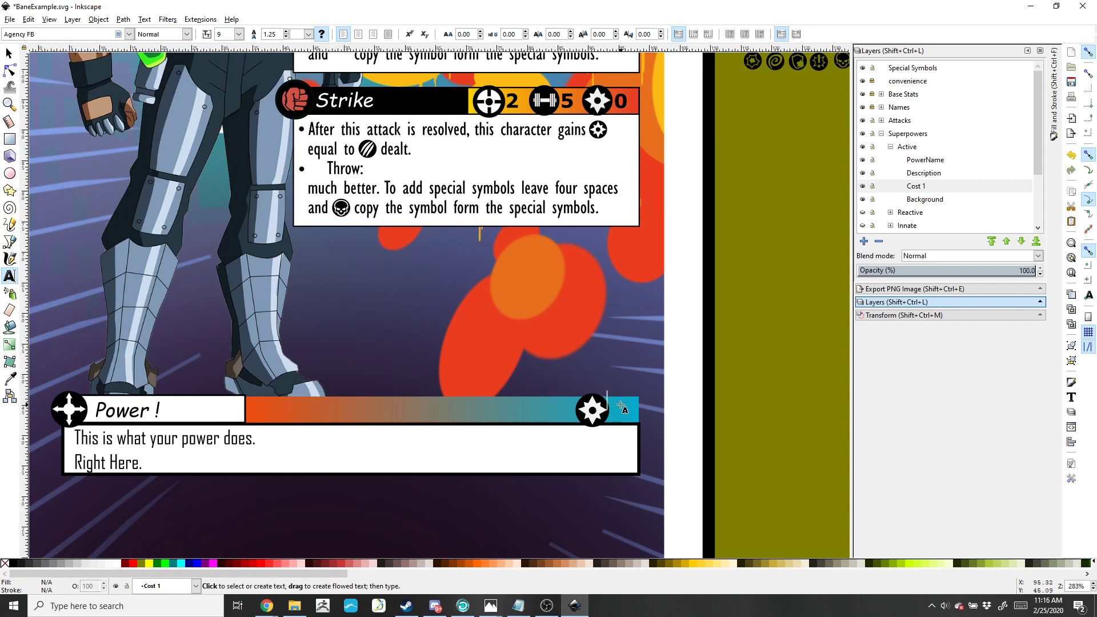
key("F1")
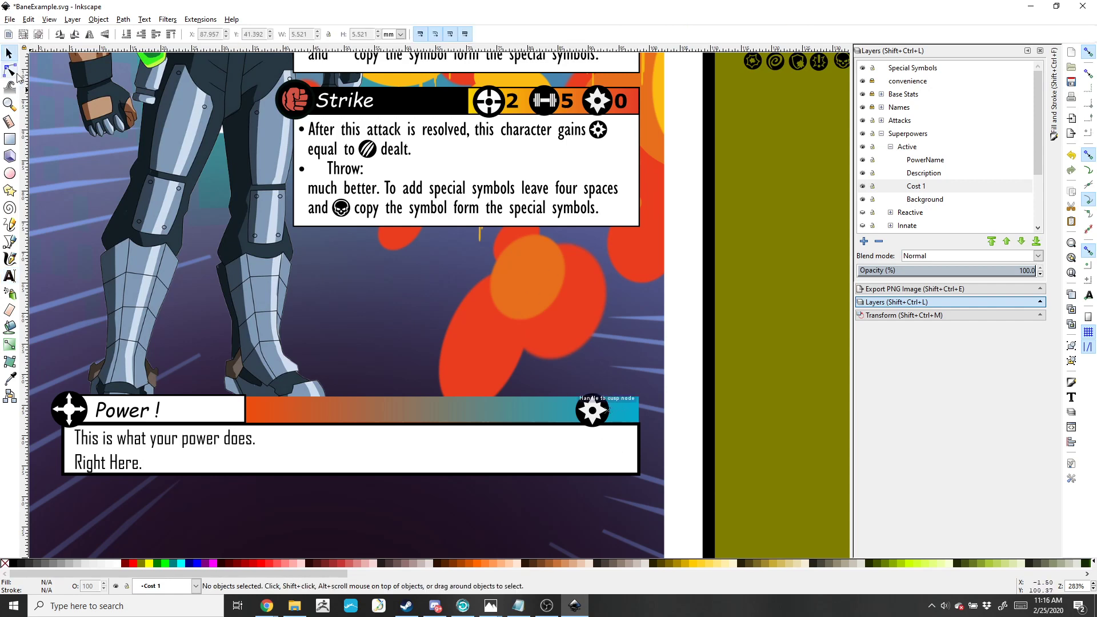
left_click(10, 276)
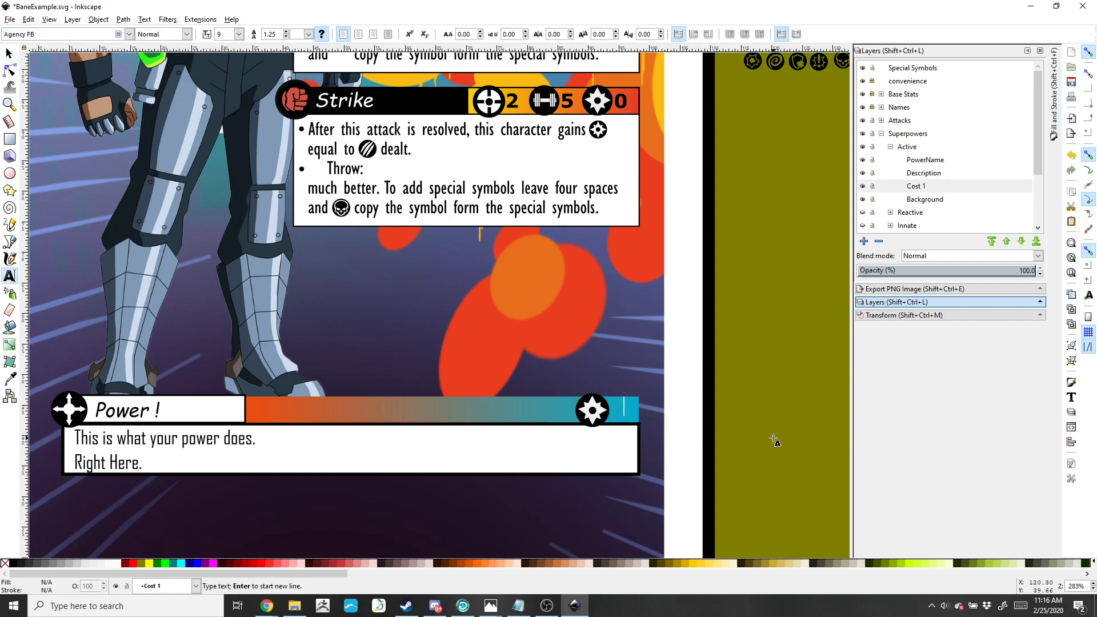
type("3")
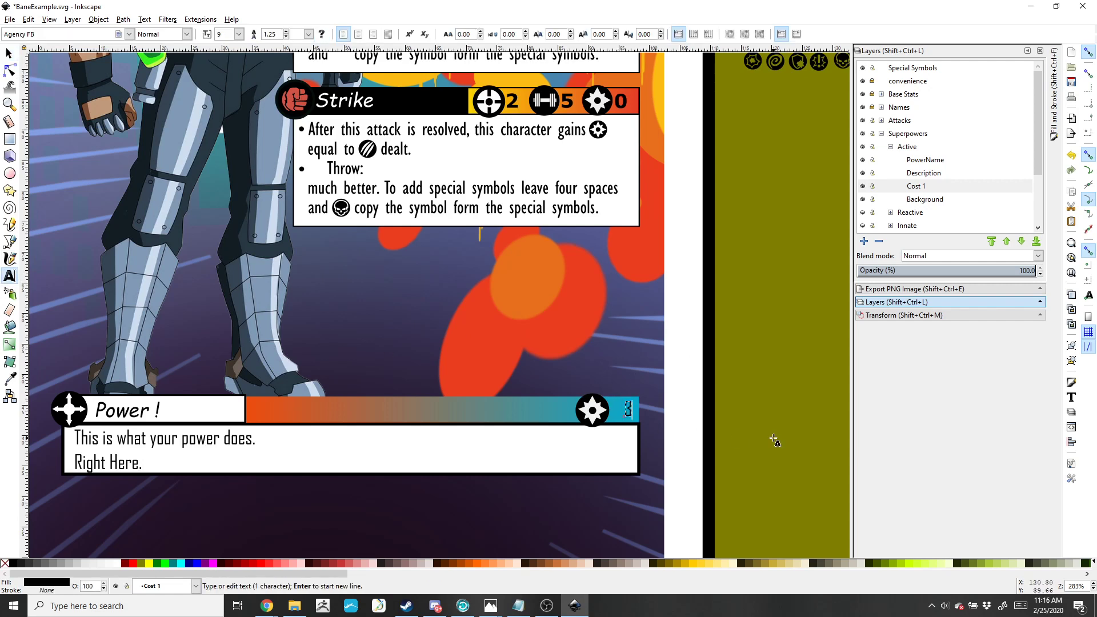
Set the cost number to Bold Condensed at size 11 and move it closer to the power-cost symbol
left_click(187, 35)
left_click(179, 61)
left_click(239, 34)
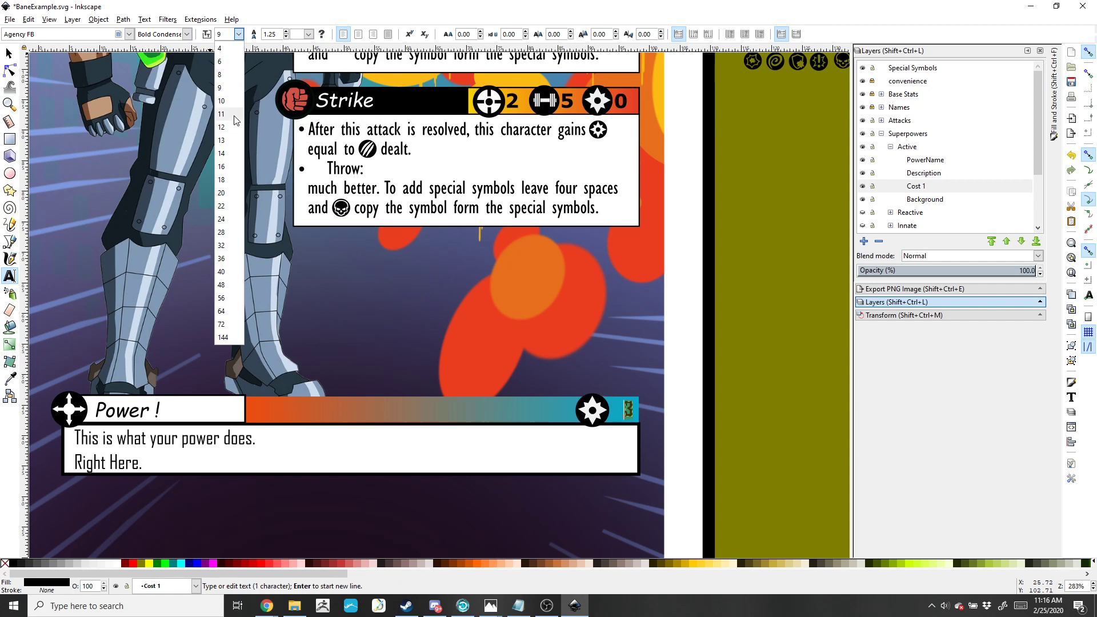
left_click(221, 113)
left_click(9, 53)
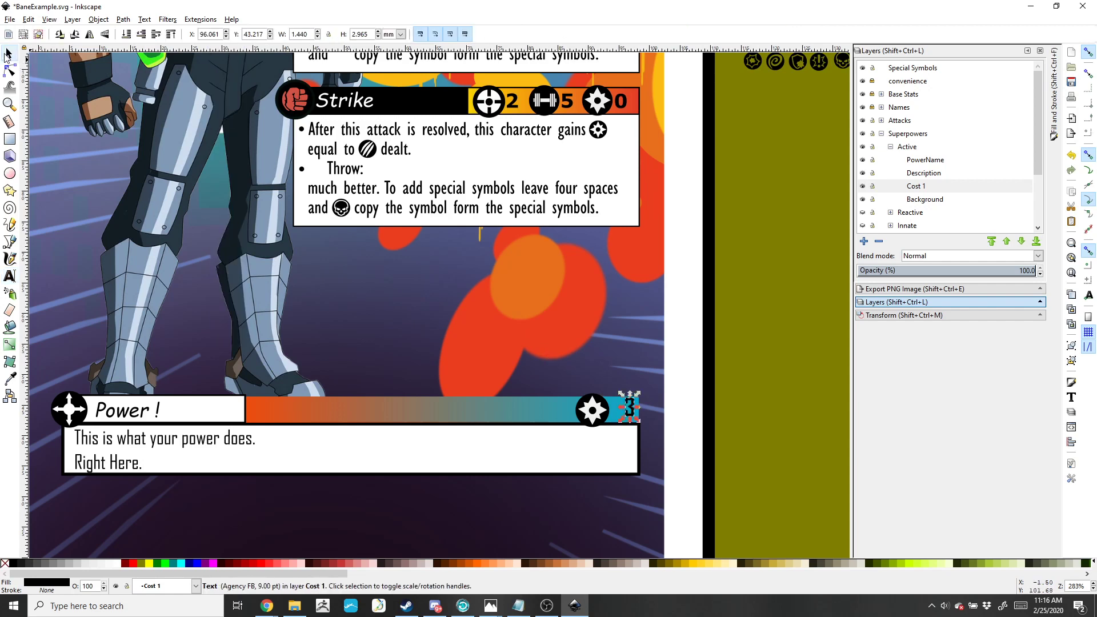
left_click_drag(630, 414, 619, 416)
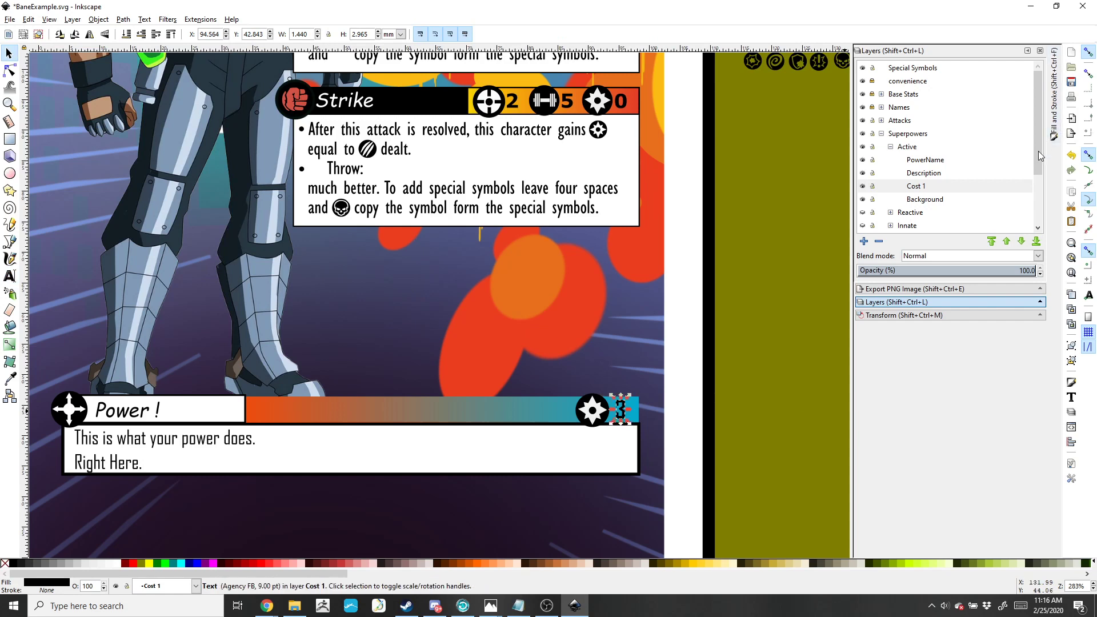
Rename the "Cost 1" layer to "Cost" and collapse the Active sublayer
right_click(922, 187)
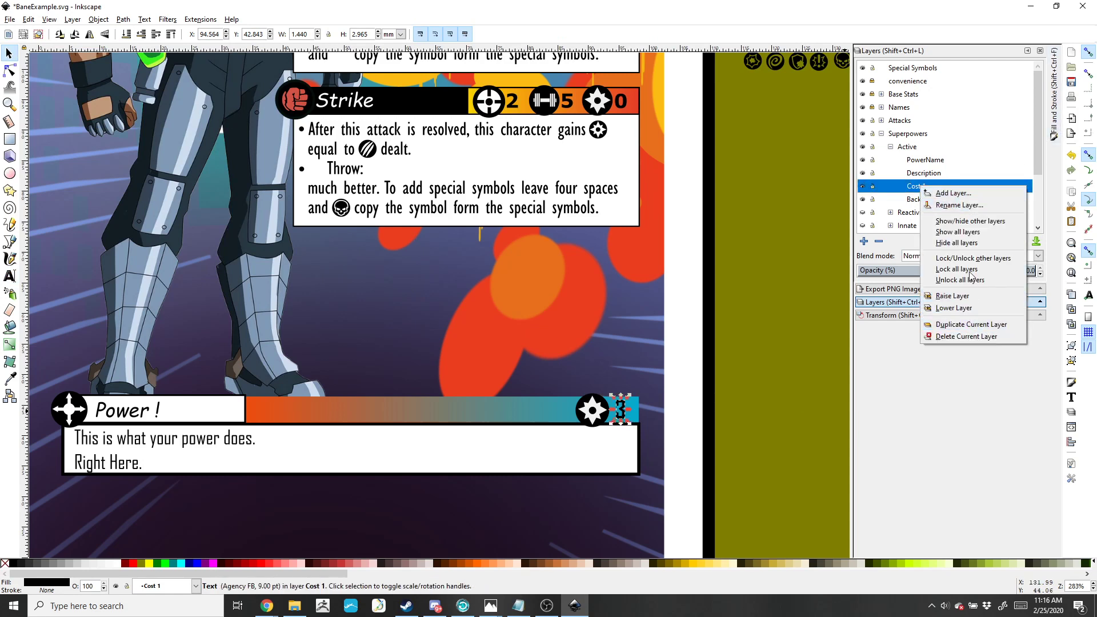
left_click(951, 208)
type("Cost")
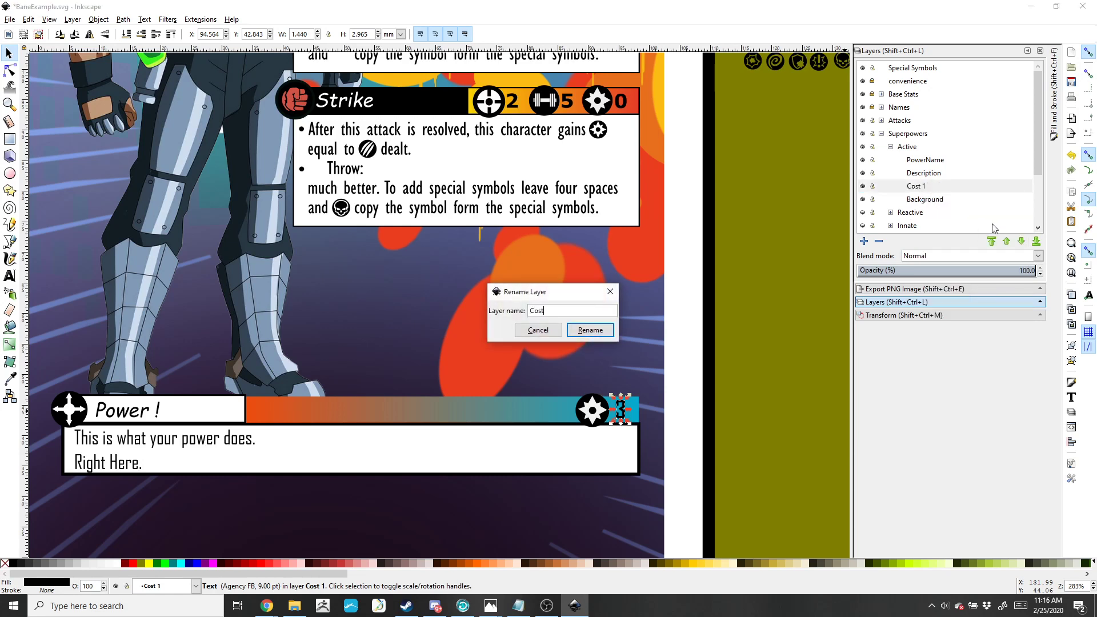
key("Return")
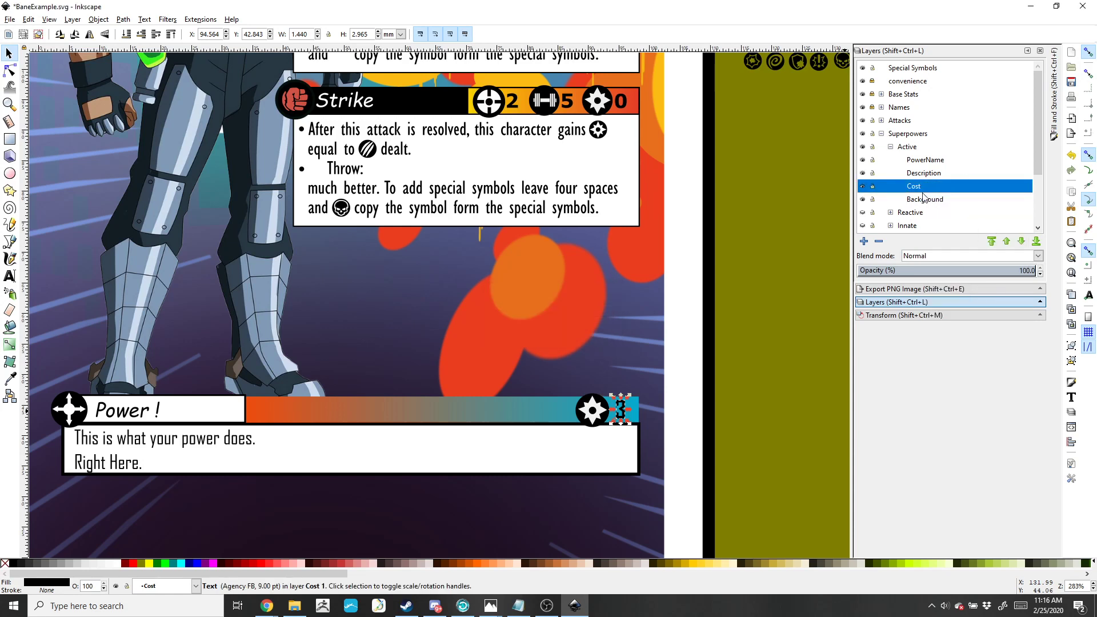
left_click(891, 147)
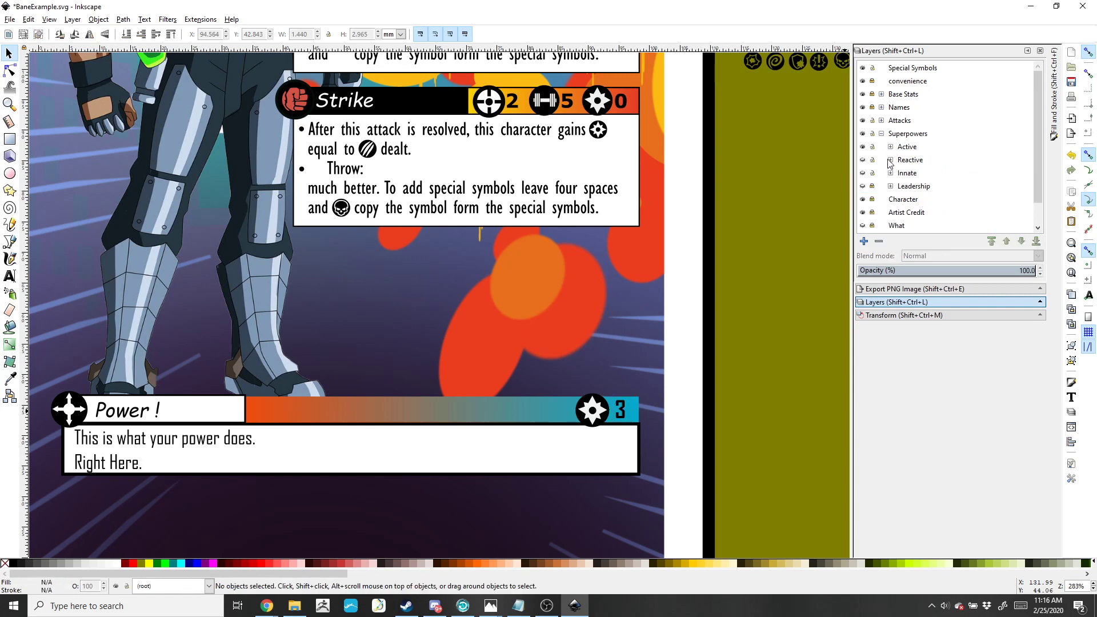
Check which sublayers Innate contains, and look over the card's attacks, power box and overall layout
left_click(892, 174)
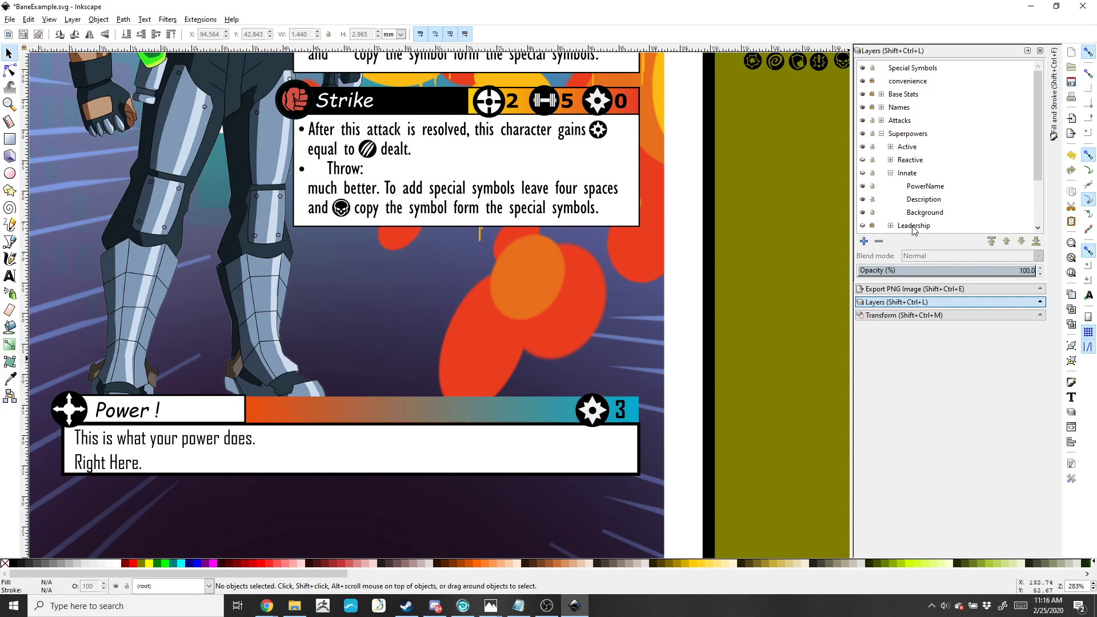
left_click(891, 173)
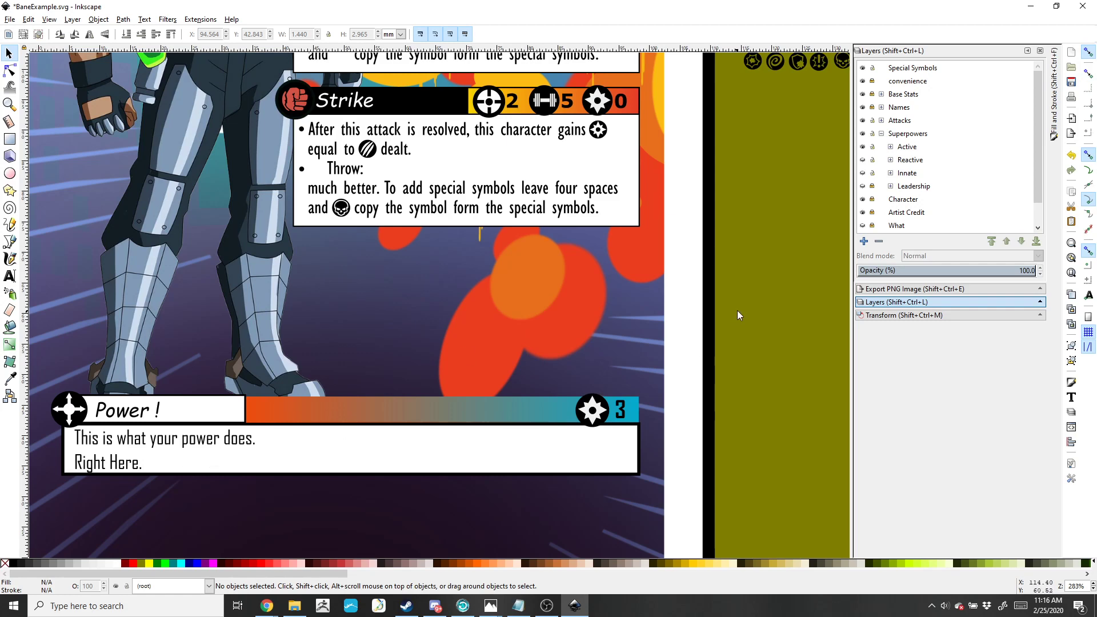
scroll(275, 504, "up", 5)
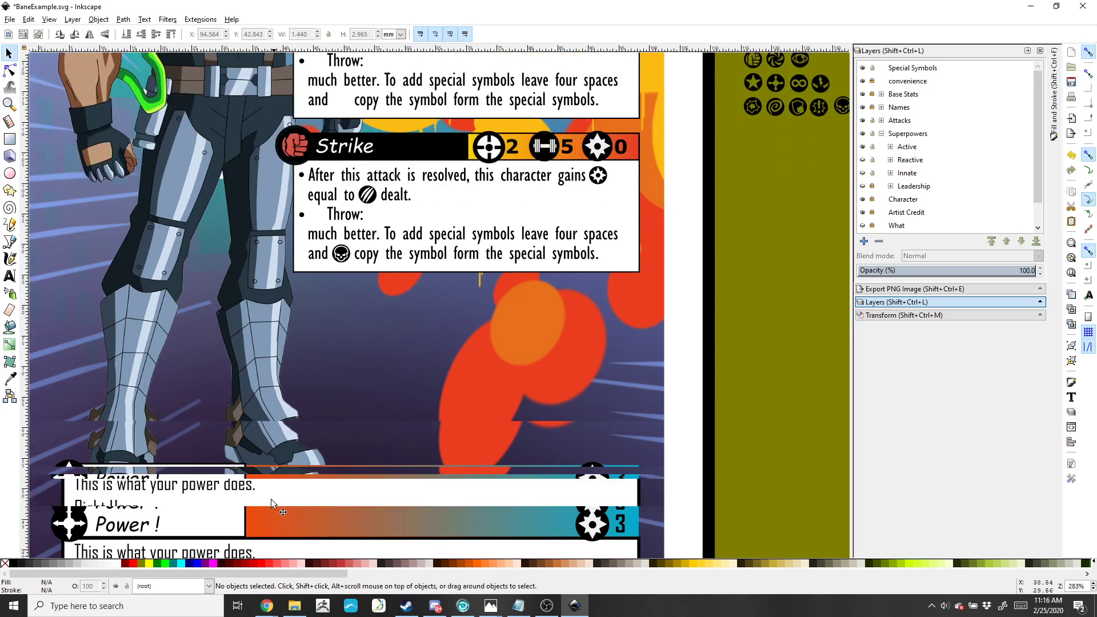
scroll(275, 505, "down", 4)
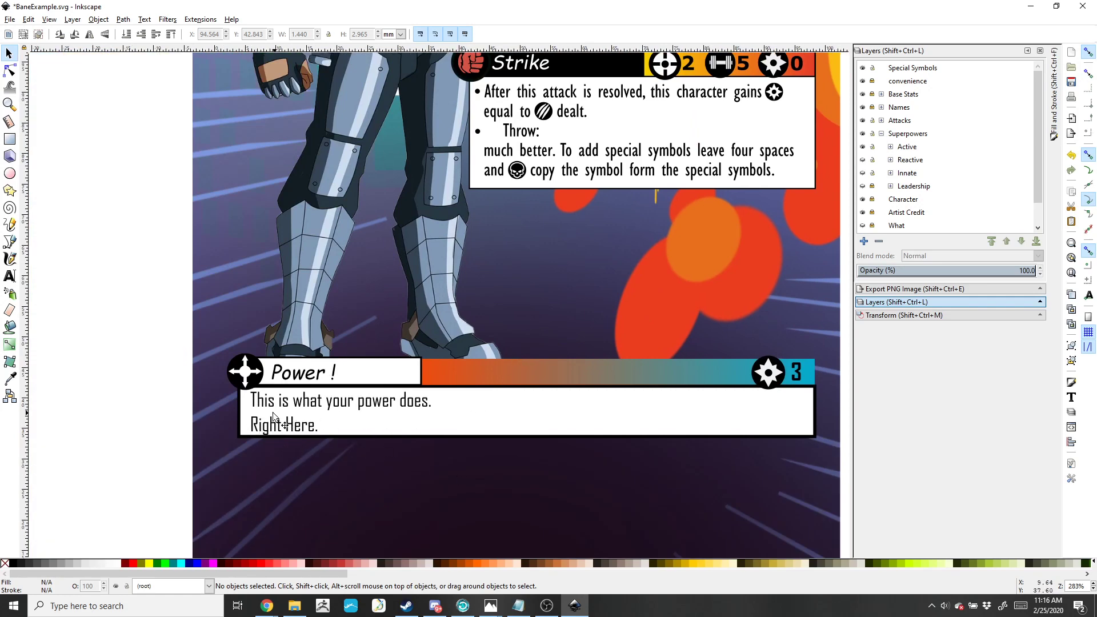
scroll(451, 455, "up", 8)
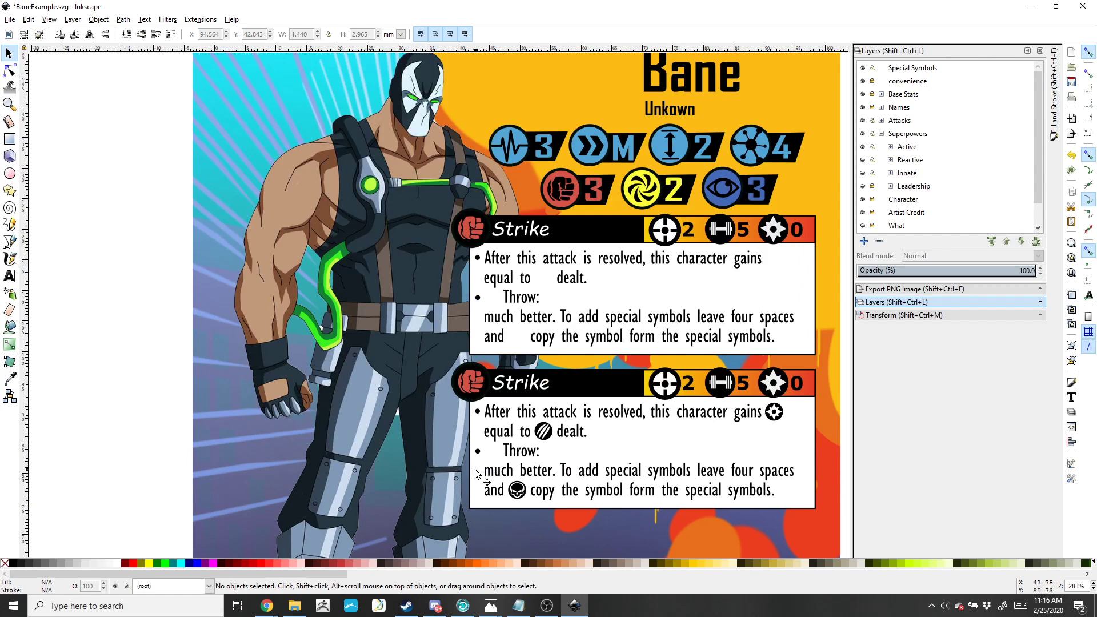
scroll(476, 477, "down", 4)
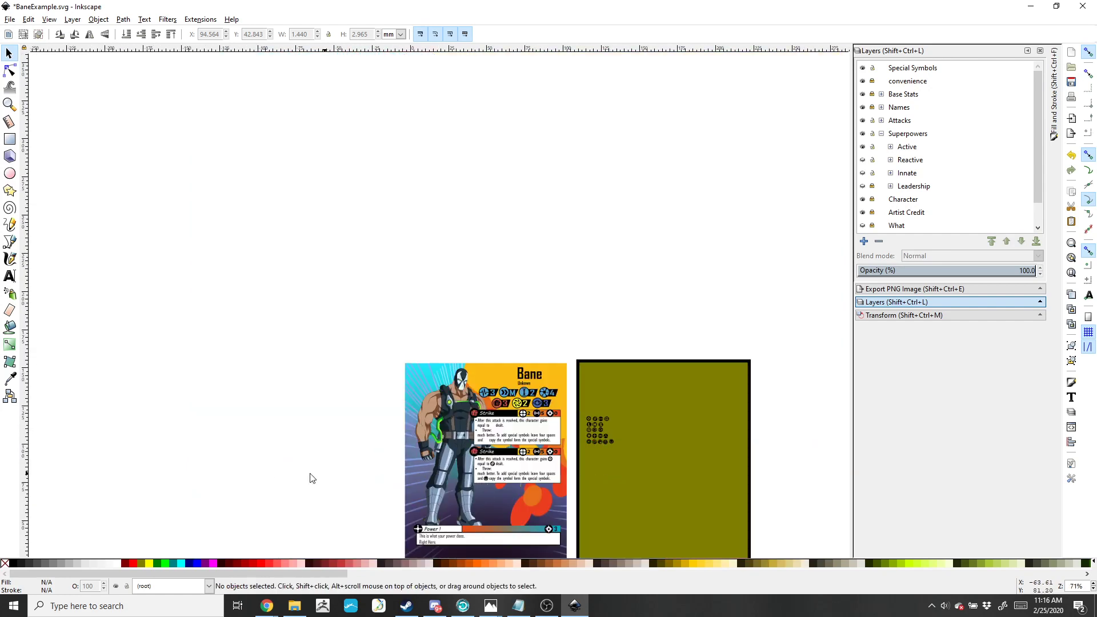
left_click_drag(373, 520, 329, 360)
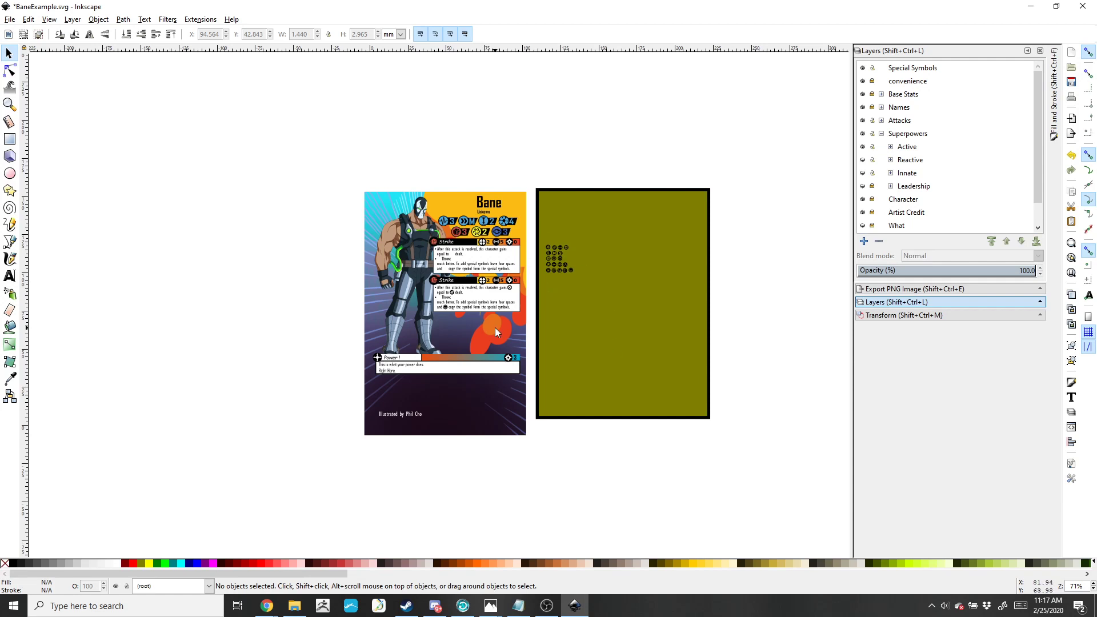
scroll(521, 341, "up", 2)
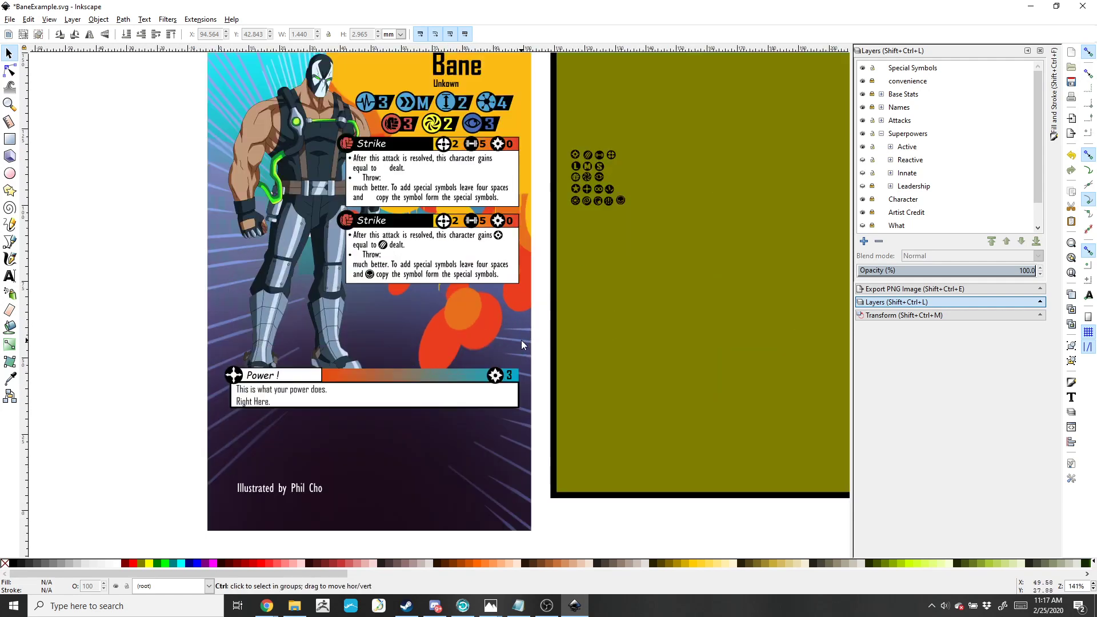
left_click_drag(422, 173, 407, 242)
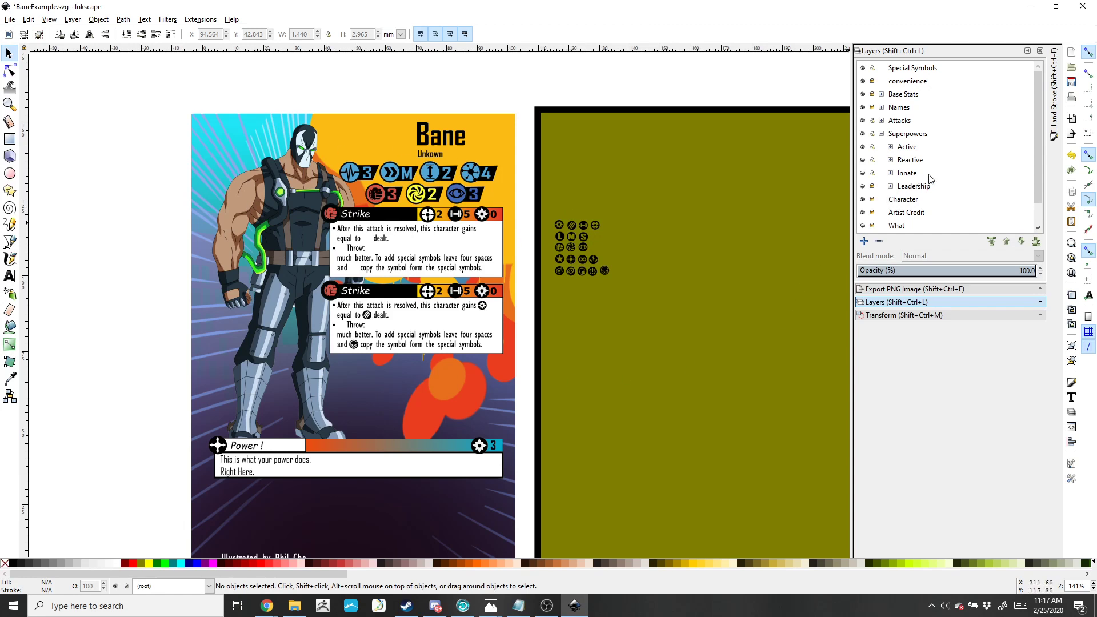
scroll(931, 180, "down", 1)
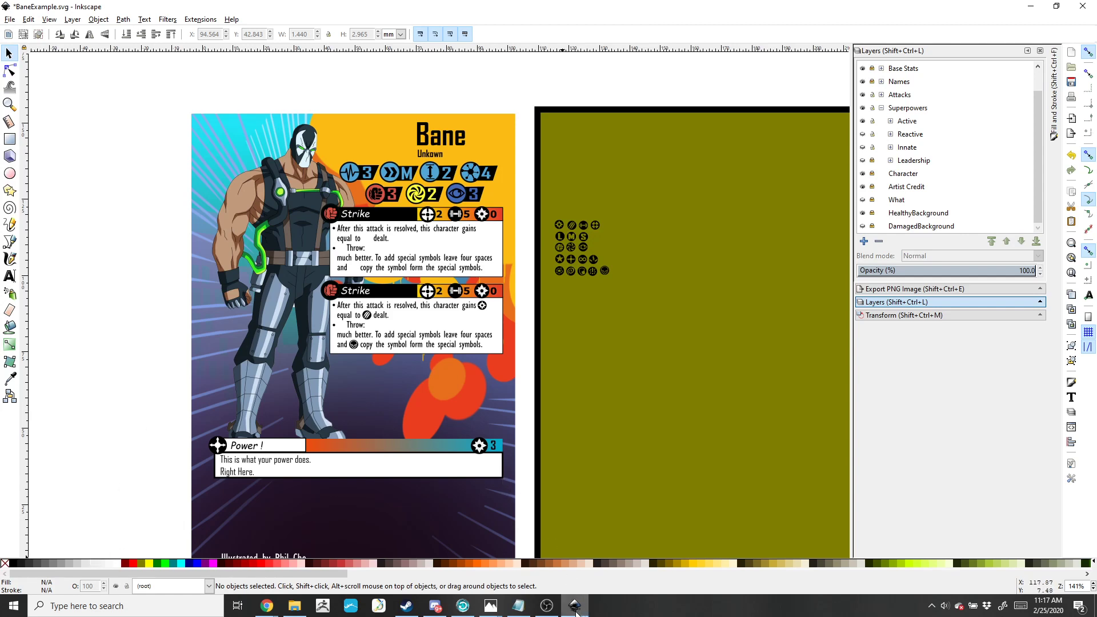
Switch to Photos, bring up the finished Bane_Injured.png card, and place its window beside the working card for reference
mouse_move(498, 611)
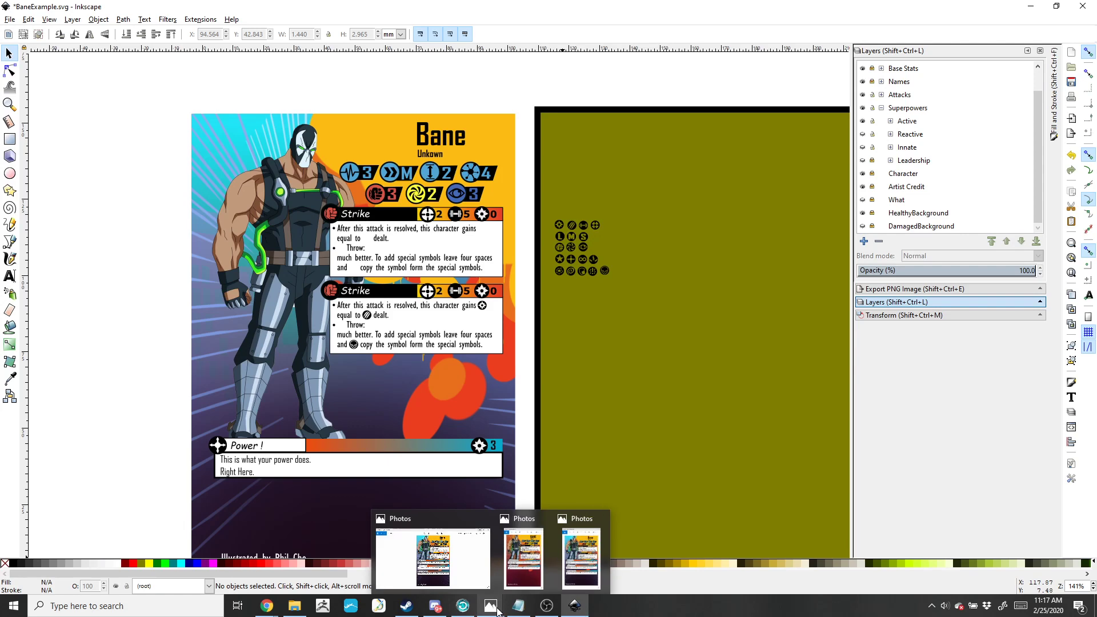
left_click(528, 563)
left_click_drag(842, 86, 461, 99)
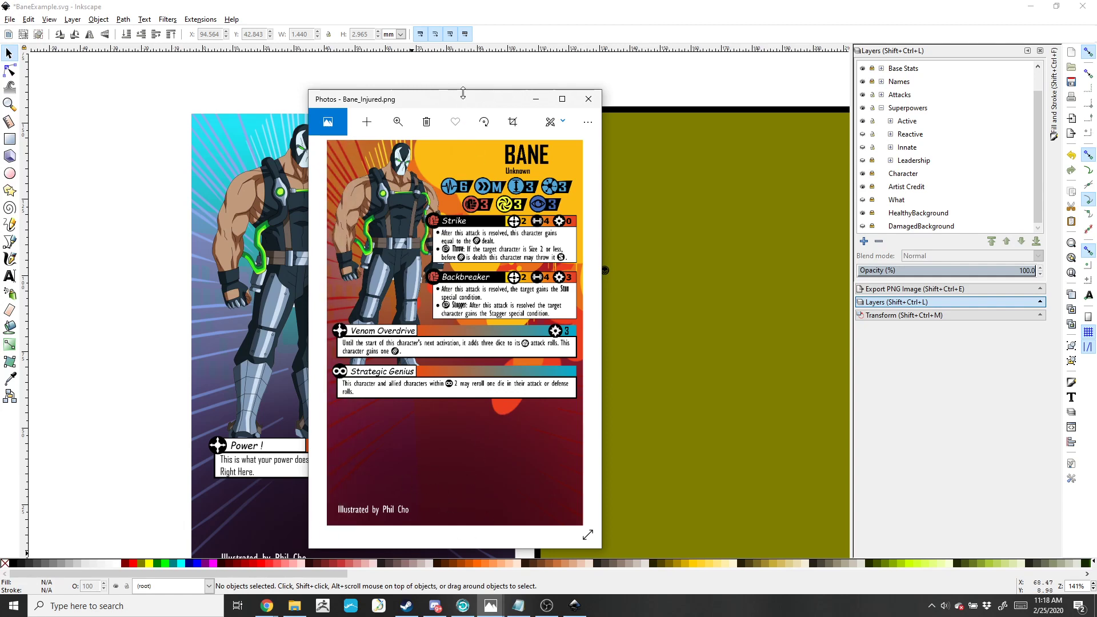
left_click_drag(463, 108, 638, 100)
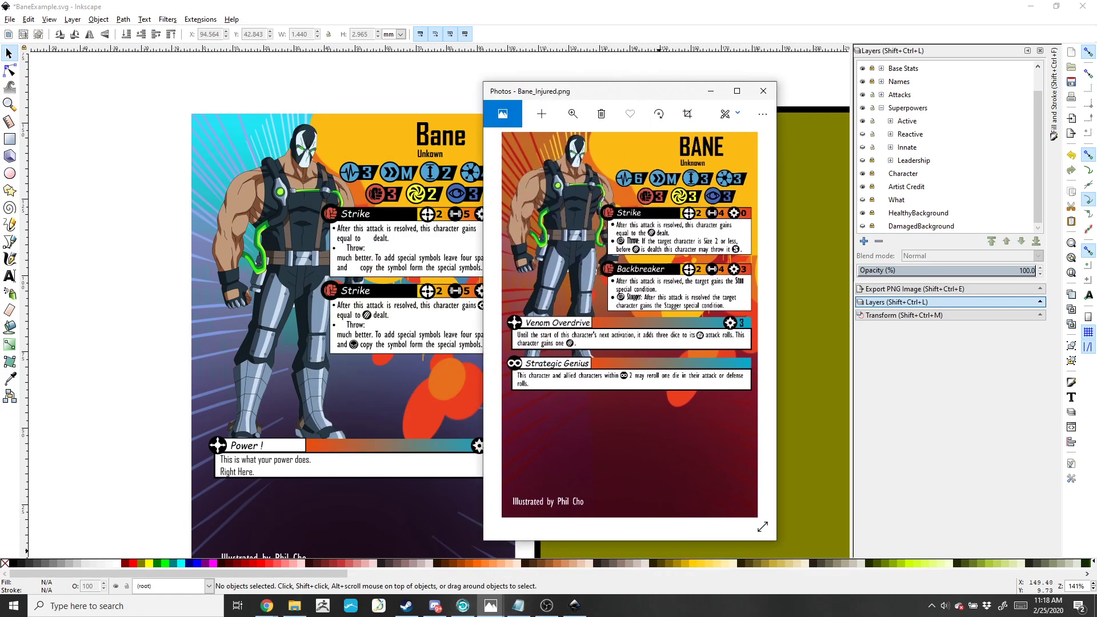